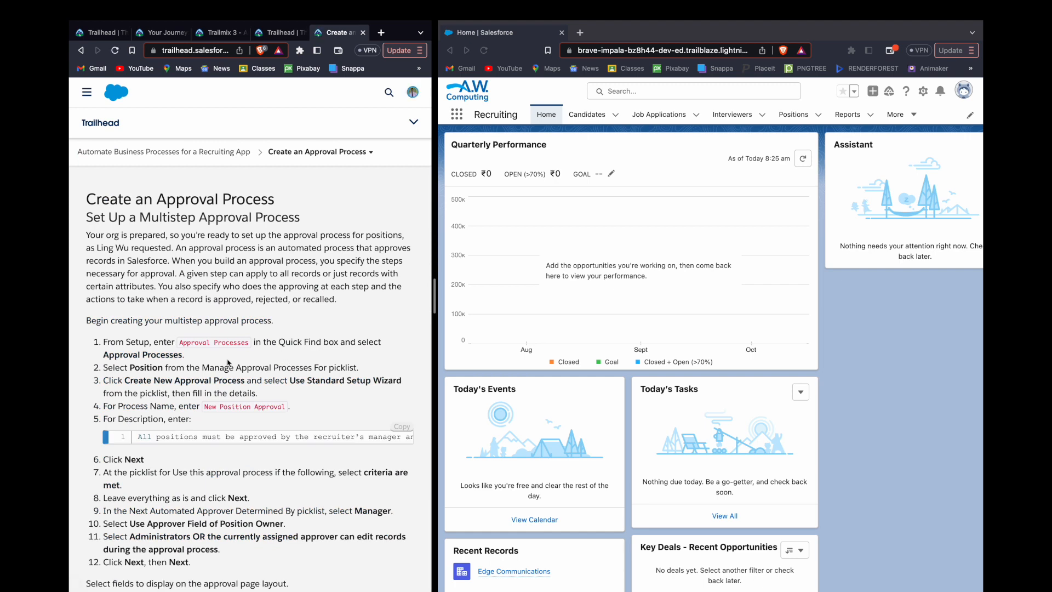
Step: Open Setup, search for "approv" and open the Approval Processes page under Process Automation
{"action": "left_click", "coordinate": [923, 92]}
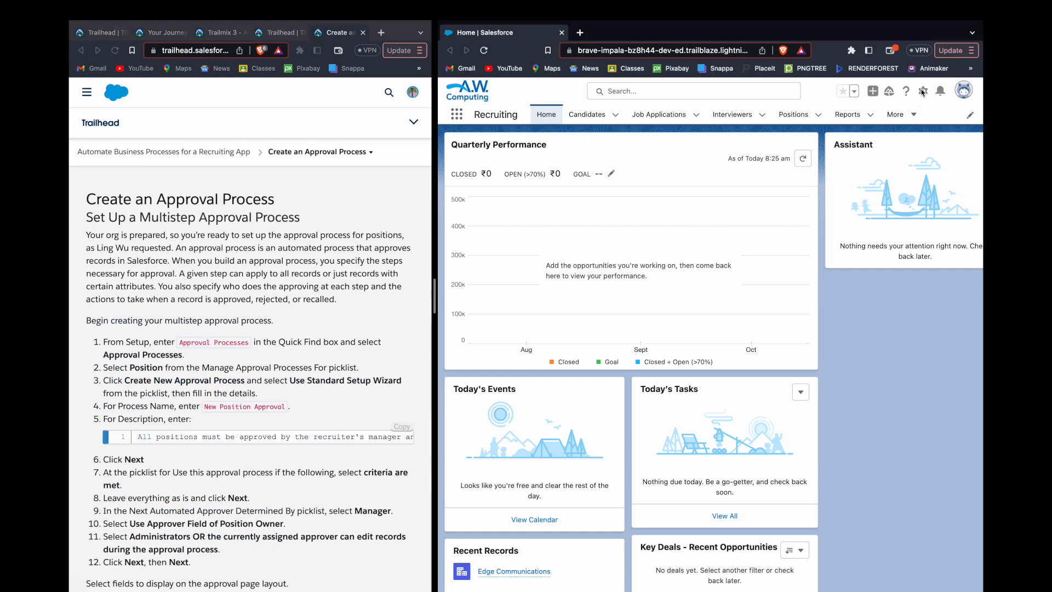
{"action": "left_click", "coordinate": [924, 92]}
{"action": "left_click", "coordinate": [875, 121]}
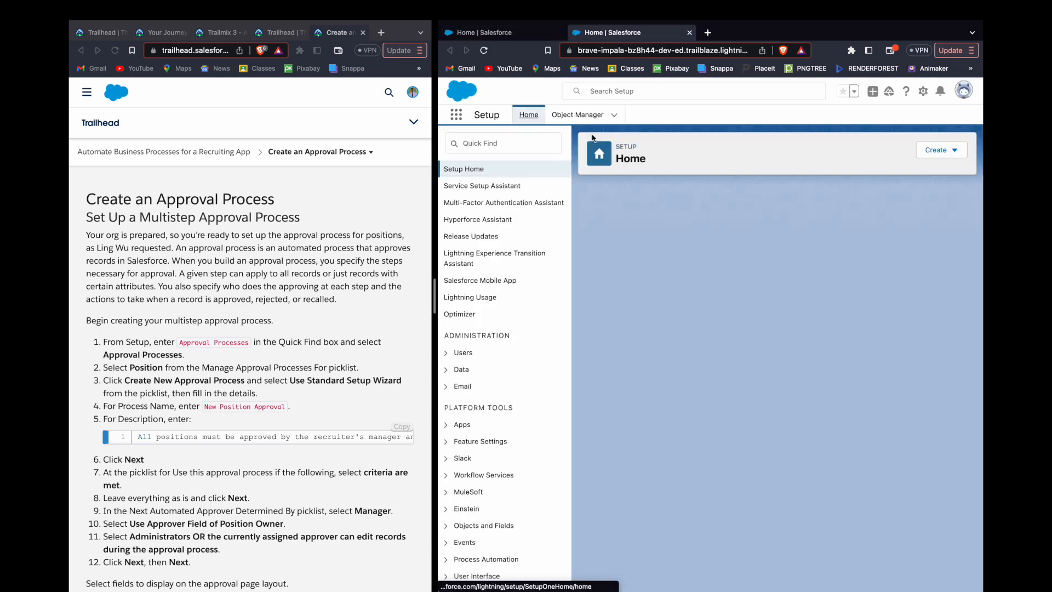
{"action": "left_click", "coordinate": [496, 143]}
{"action": "type", "text": "approv"}
{"action": "left_click", "coordinate": [500, 230]}
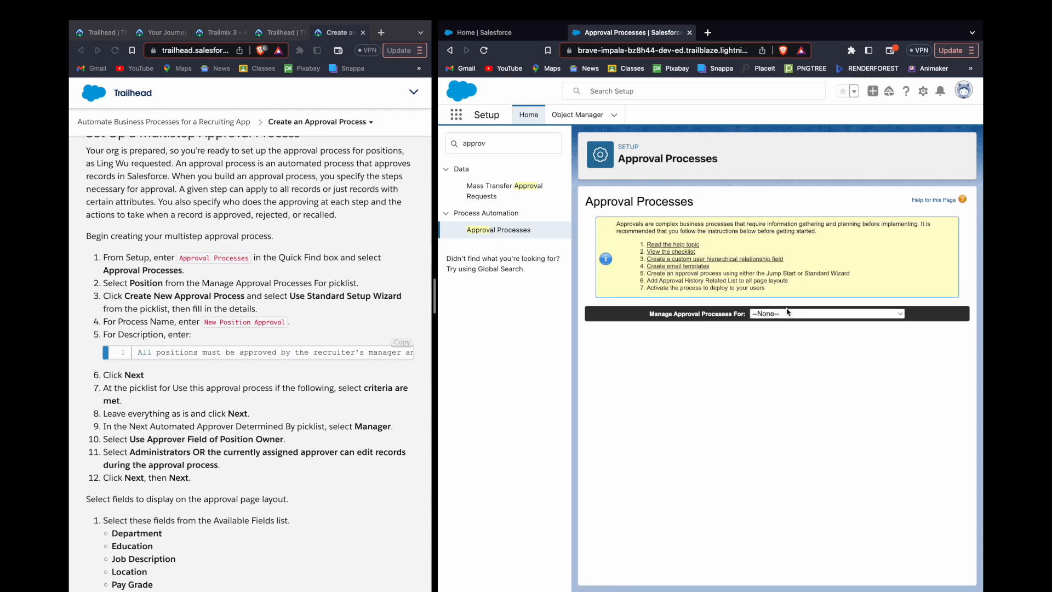
Step: Manage approval processes for Position and start a new approval process with the Standard Setup Wizard
{"action": "left_click", "coordinate": [785, 314]}
{"action": "type", "text": "po"}
{"action": "key", "text": "Return"}
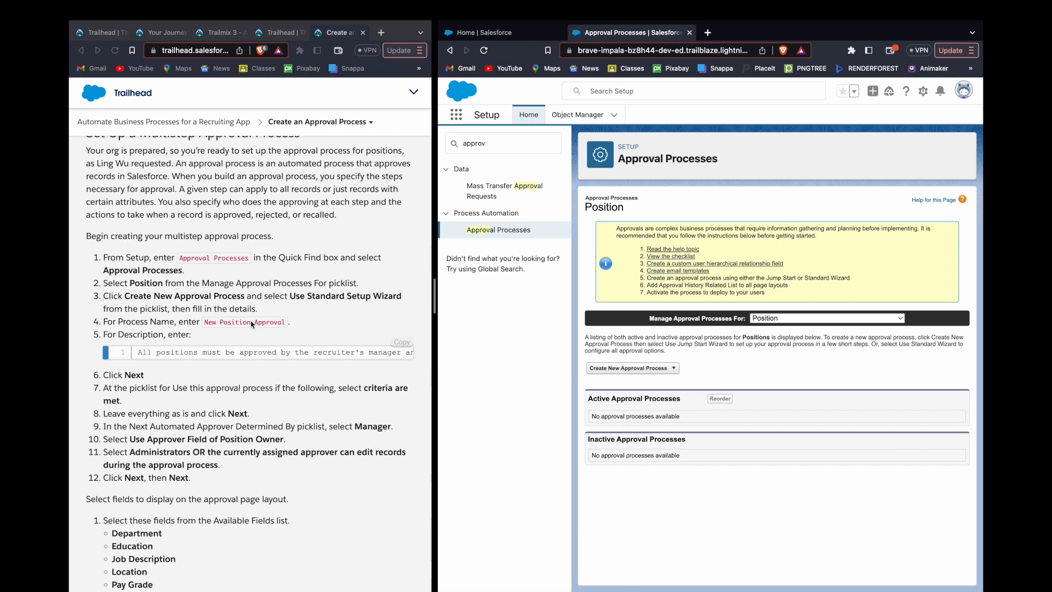
{"action": "scroll", "coordinate": [251, 324], "scroll_direction": "down", "scroll_amount": 2}
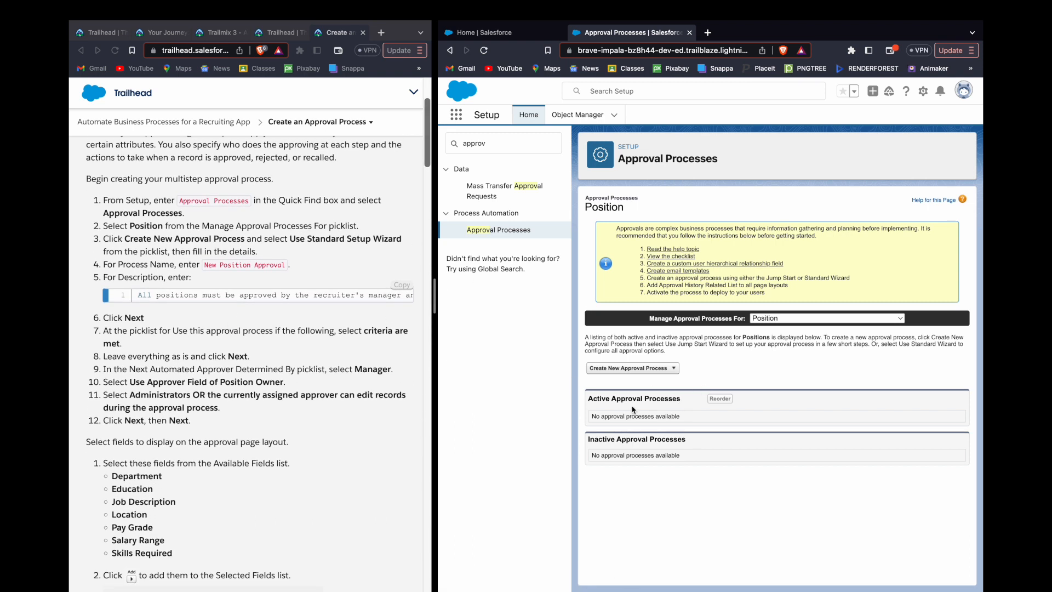
{"action": "left_click", "coordinate": [630, 370]}
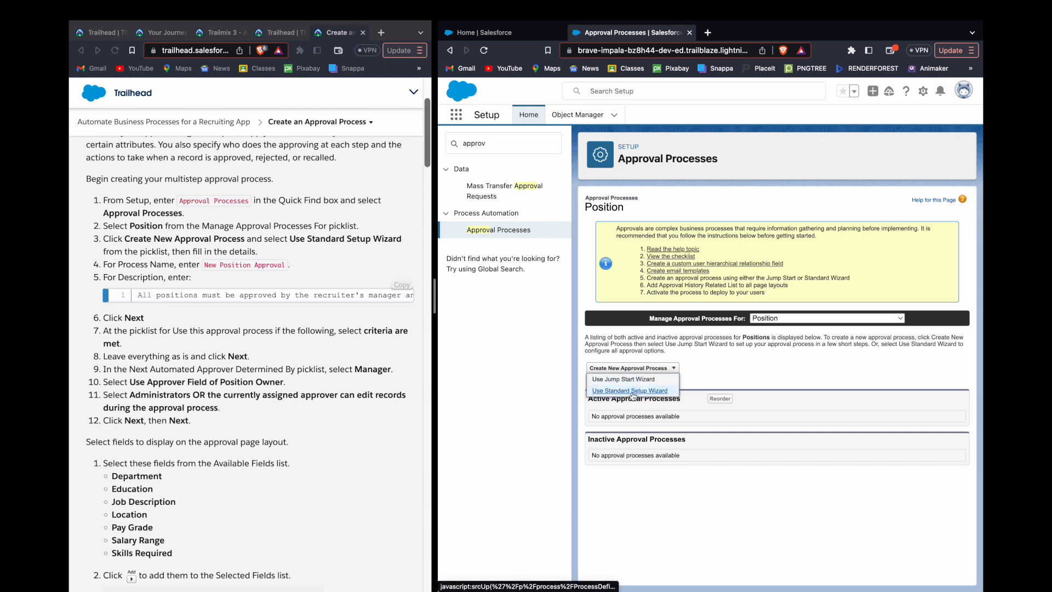
{"action": "left_click", "coordinate": [631, 390]}
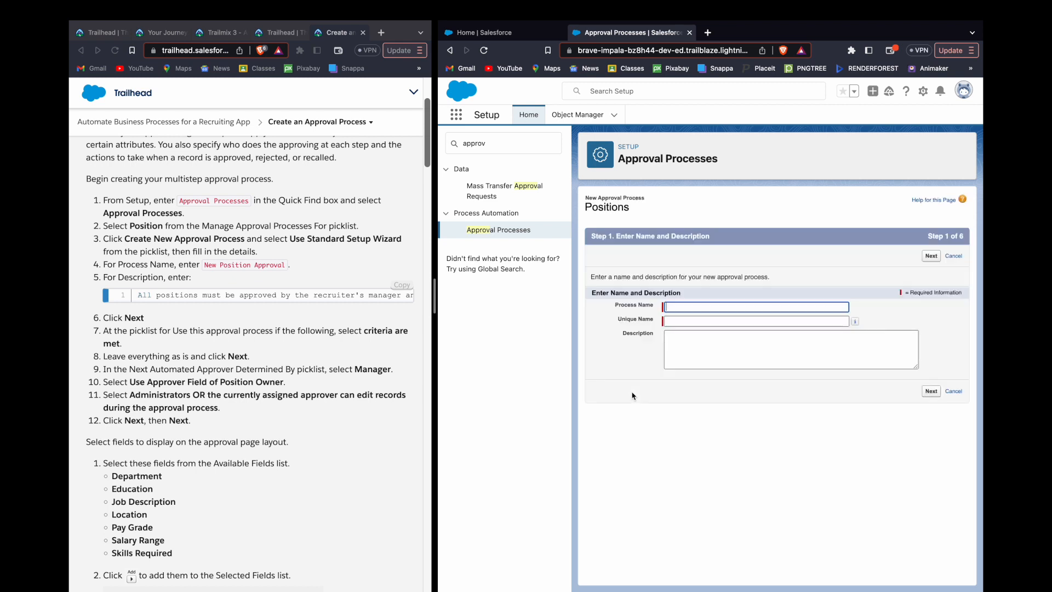
Step: Name the process New Position Approval, paste the description copied from the Trailhead instructions, and continue to the entry criteria
{"action": "type", "text": "New "}
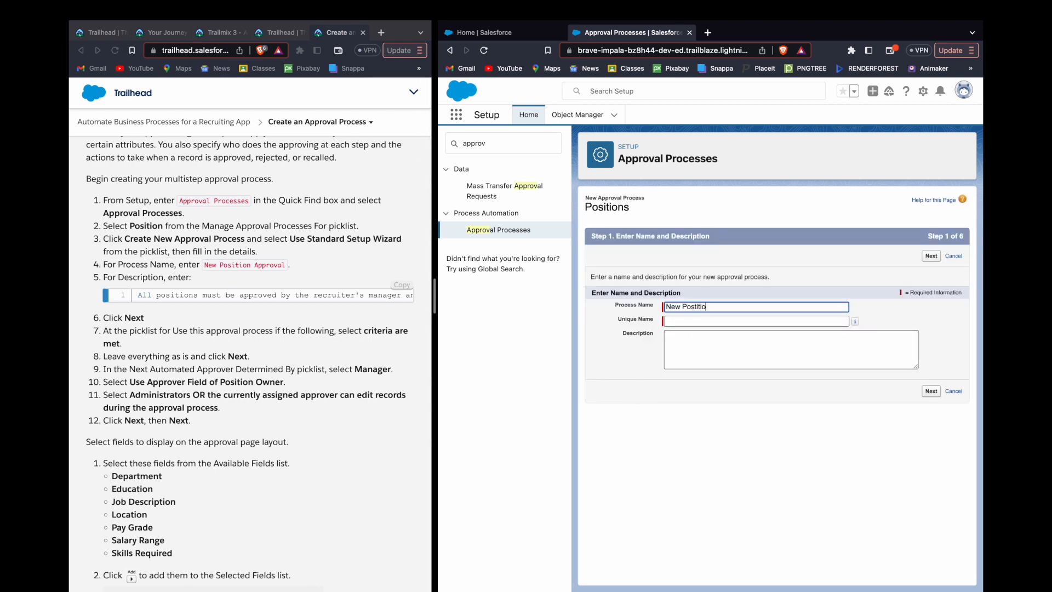
{"action": "type", "text": "Position Approval"}
{"action": "left_click", "coordinate": [402, 286]}
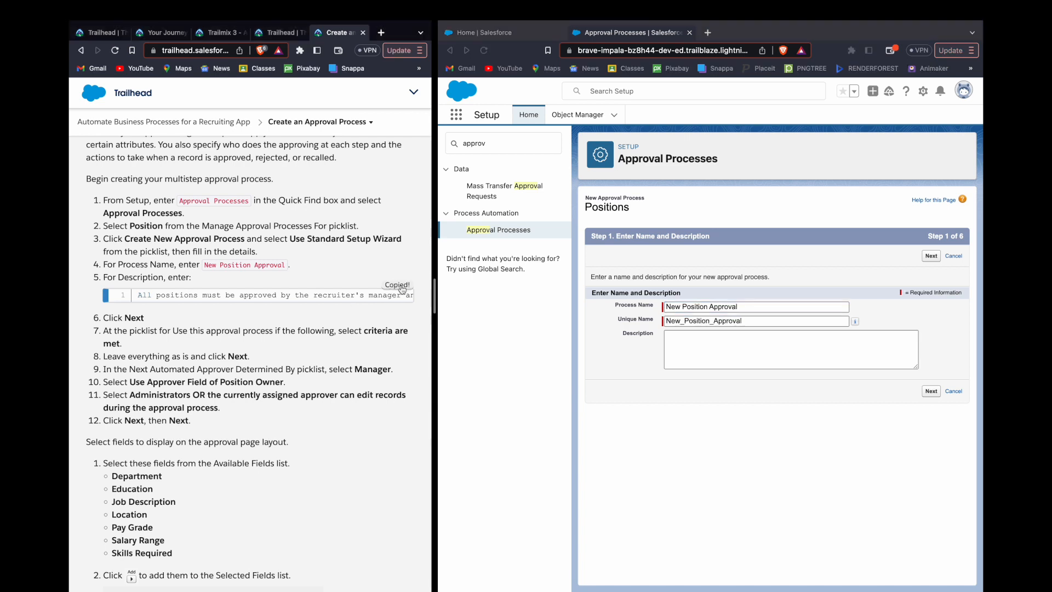
{"action": "left_click", "coordinate": [715, 343]}
{"action": "left_click", "coordinate": [715, 343]}
{"action": "key", "text": "ctrl+v"}
{"action": "left_click", "coordinate": [872, 431]}
{"action": "left_click", "coordinate": [932, 392]}
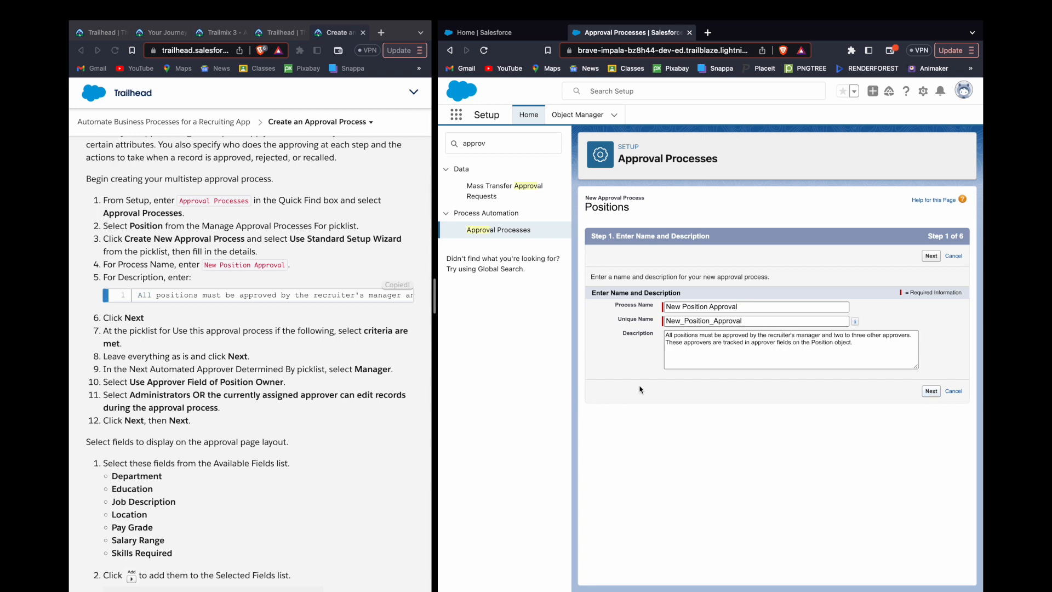
{"action": "scroll", "coordinate": [356, 370], "scroll_direction": "down", "scroll_amount": 2}
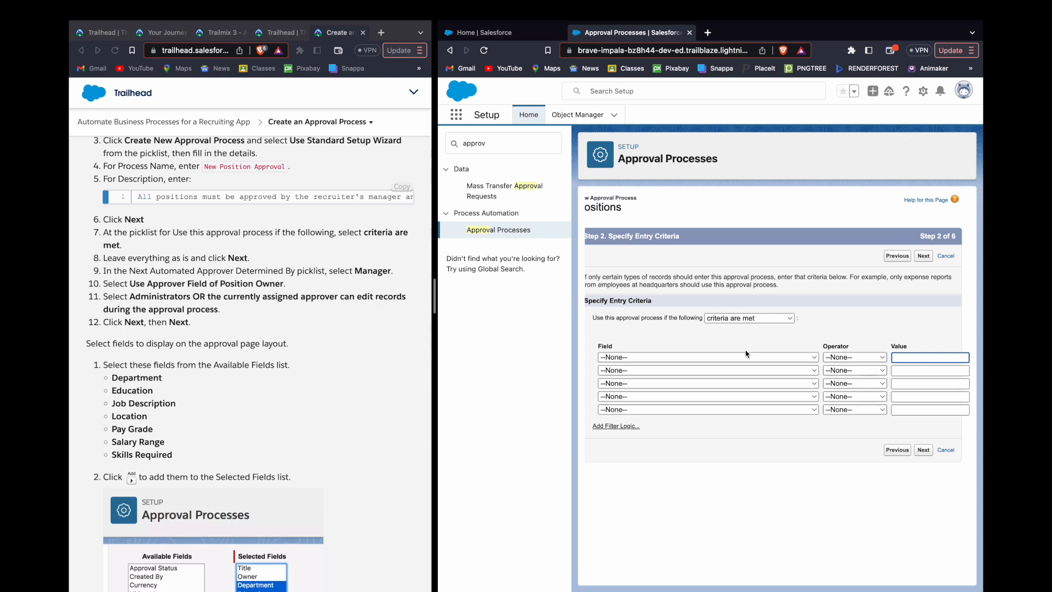
{"action": "left_click", "coordinate": [695, 358]}
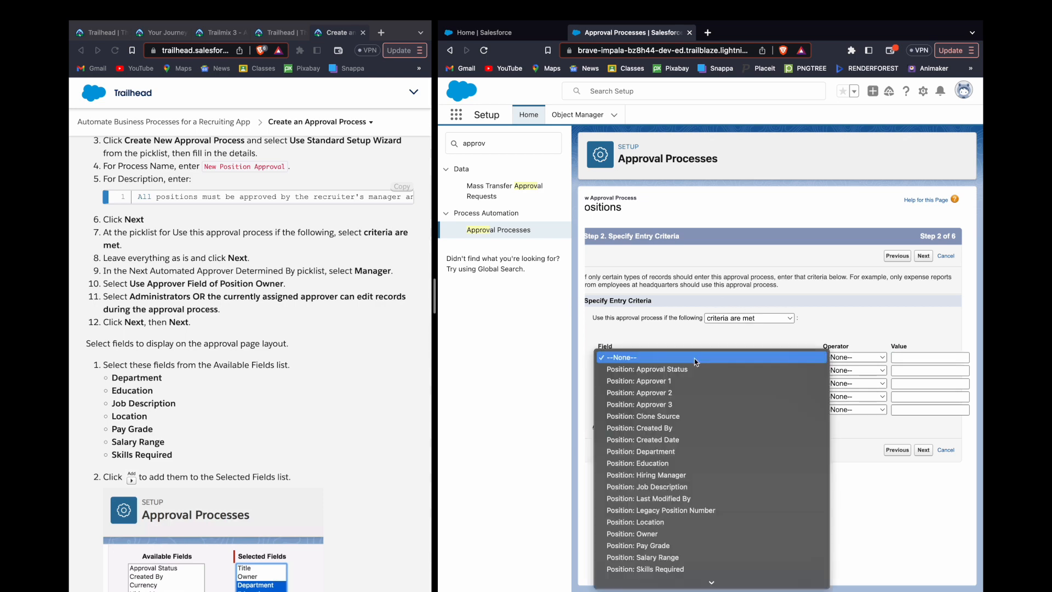
{"action": "key", "text": "t"}
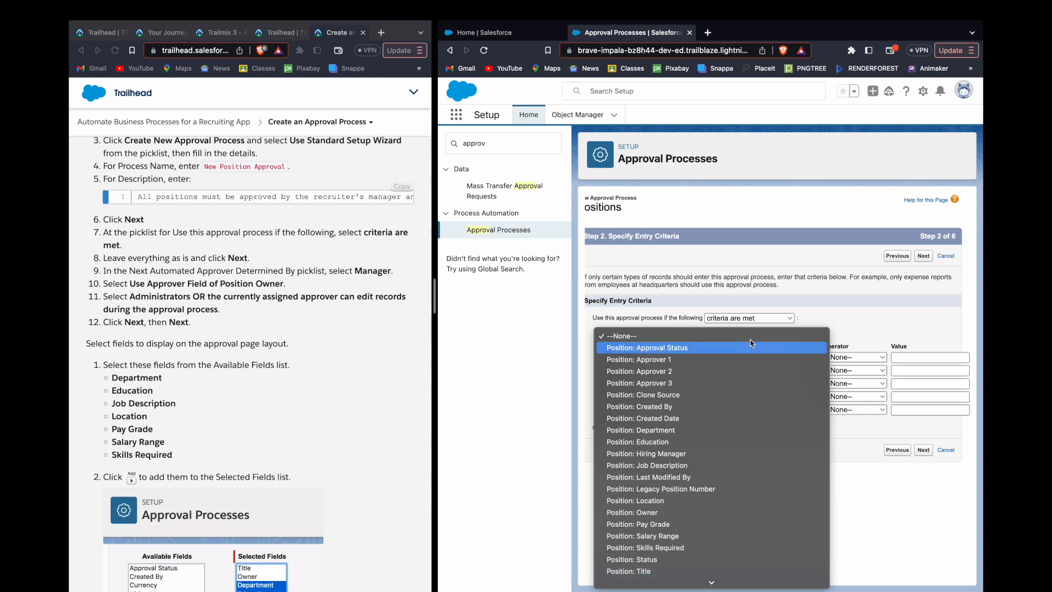
{"action": "key", "text": "p"}
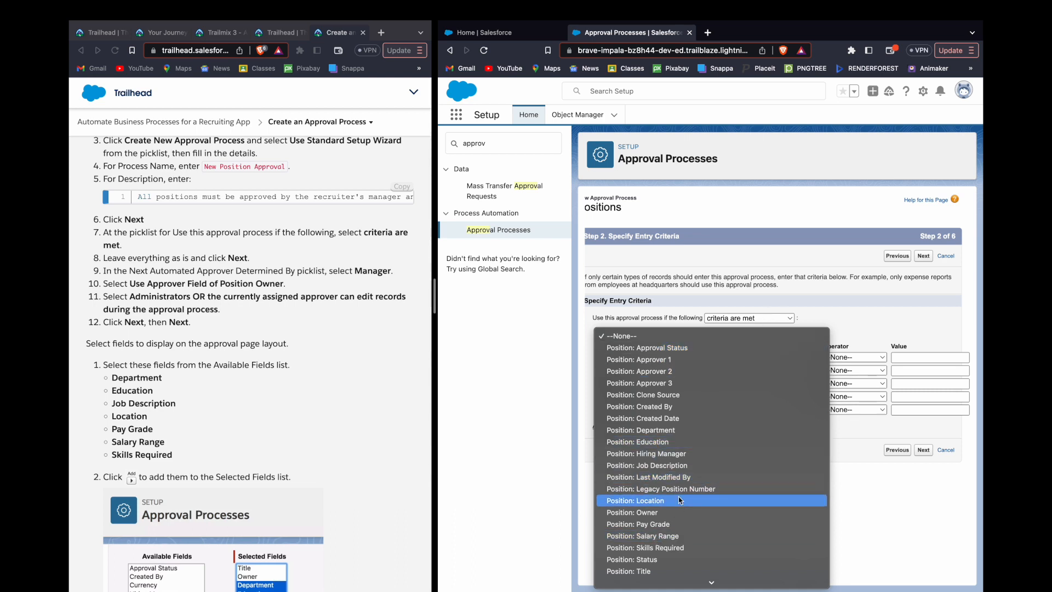
{"action": "key", "text": "Escape"}
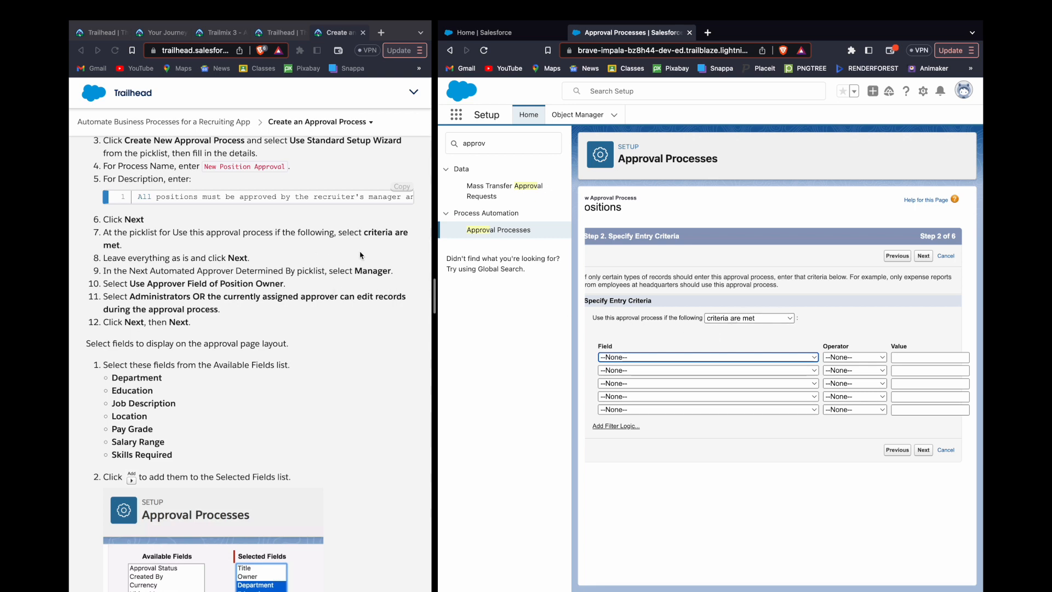
Step: Leave entry criteria and email template blank; set the next automated approver to Manager and allow administrators or the currently assigned approver to edit records
{"action": "left_click", "coordinate": [922, 257]}
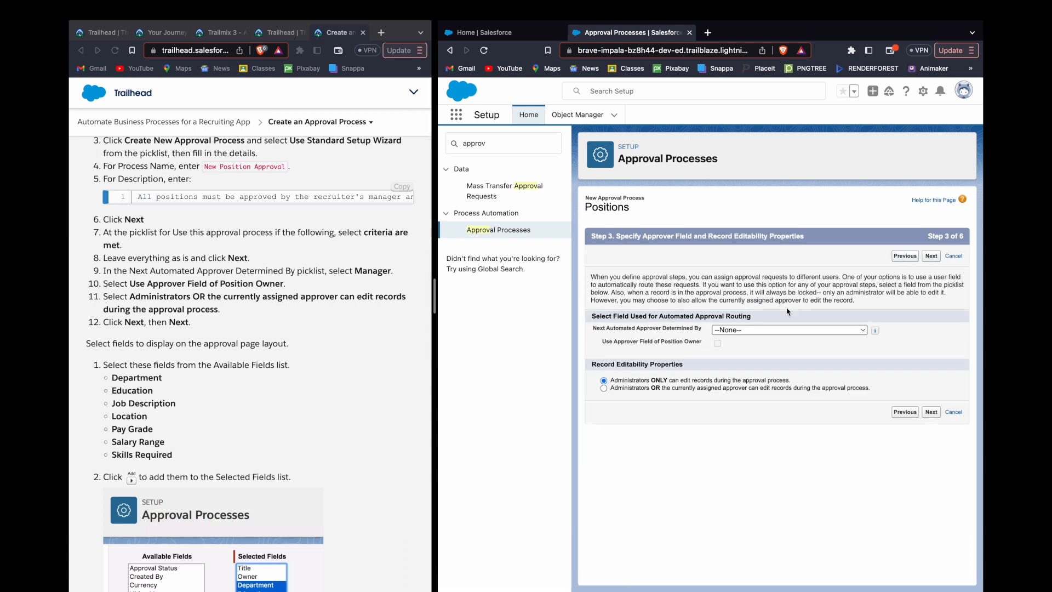
{"action": "left_click", "coordinate": [750, 331]}
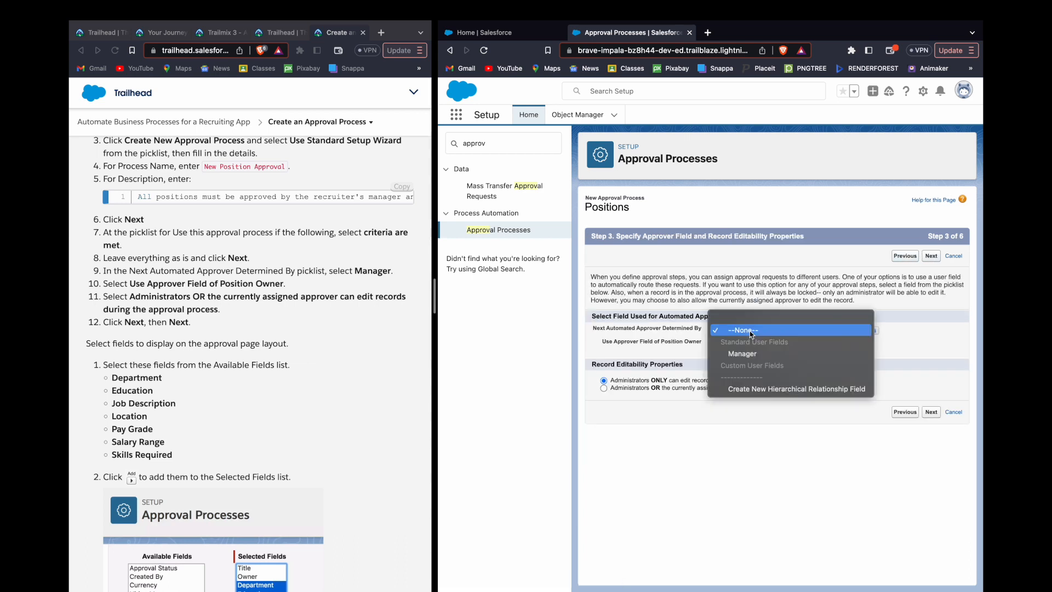
{"action": "left_click", "coordinate": [749, 353]}
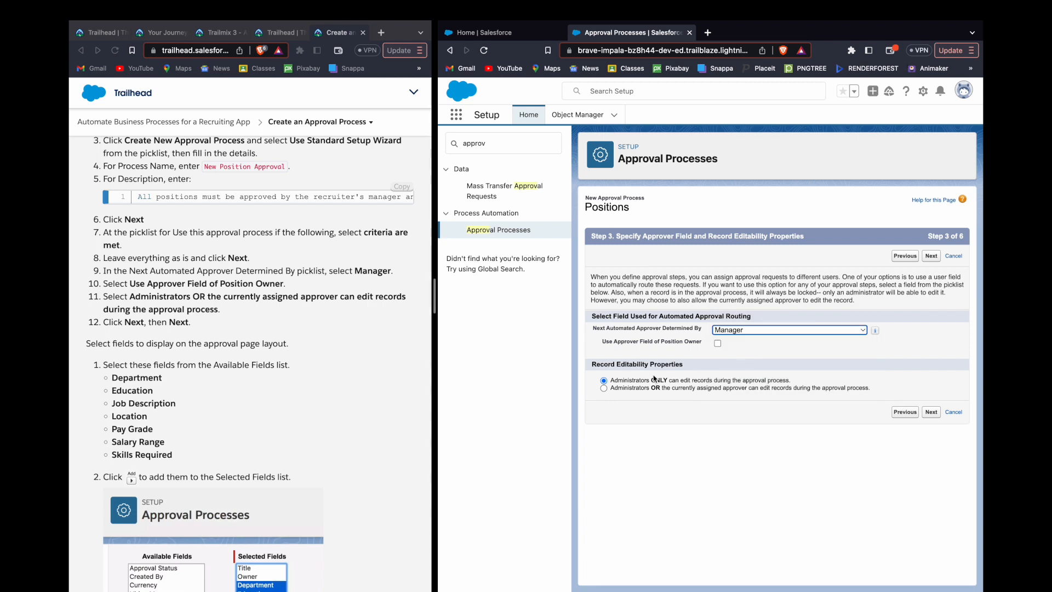
{"action": "left_click", "coordinate": [637, 389]}
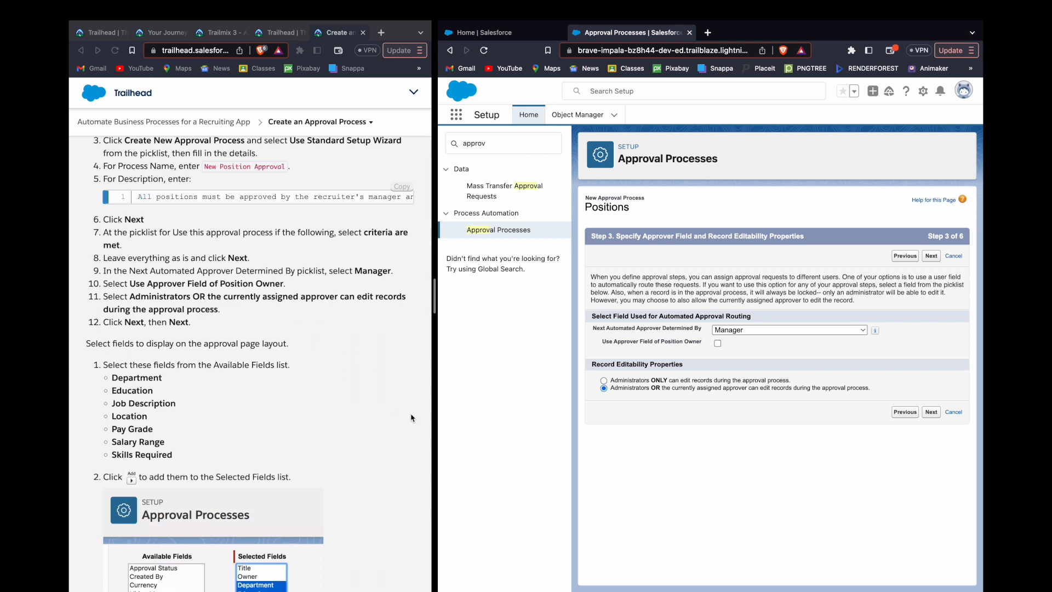
{"action": "left_click", "coordinate": [932, 412]}
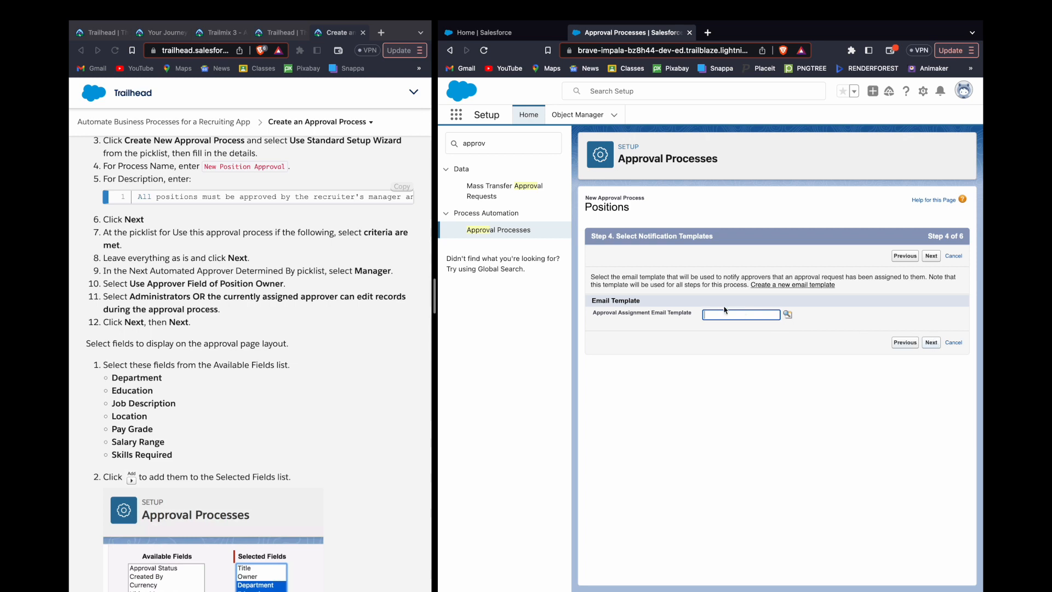
{"action": "left_click", "coordinate": [930, 342]}
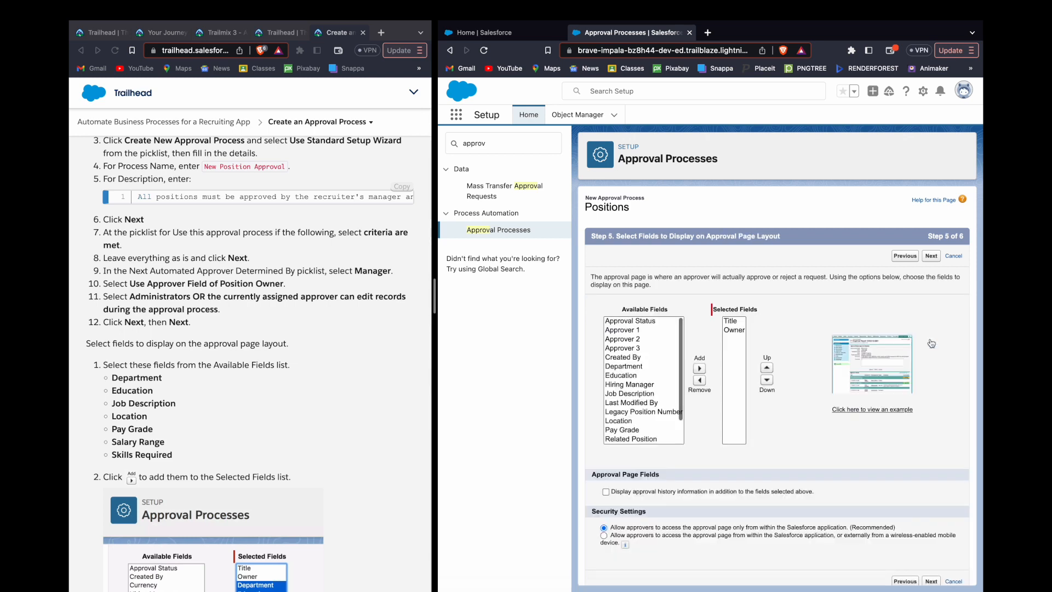
Step: Add Department, Education, Job Description, Location, Pay Grade, Salary Range and Skills Required to the approval page's selected fields
{"action": "scroll", "coordinate": [272, 392], "scroll_direction": "down", "scroll_amount": 3}
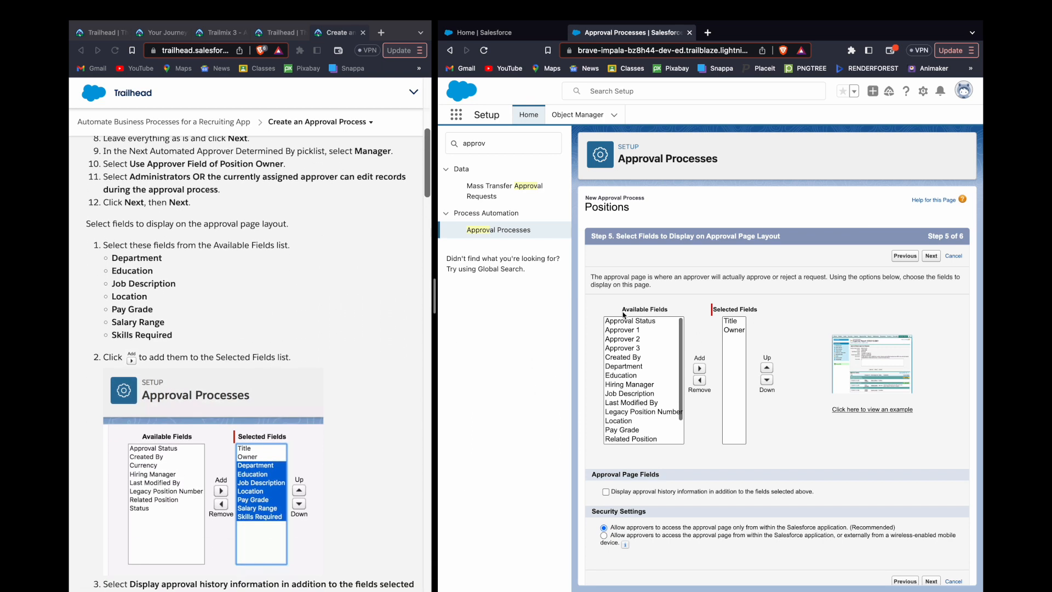
{"action": "scroll", "coordinate": [631, 344], "scroll_direction": "down", "scroll_amount": 1}
{"action": "left_click", "coordinate": [628, 358]}
{"action": "scroll", "coordinate": [627, 360], "scroll_direction": "down", "scroll_amount": 2}
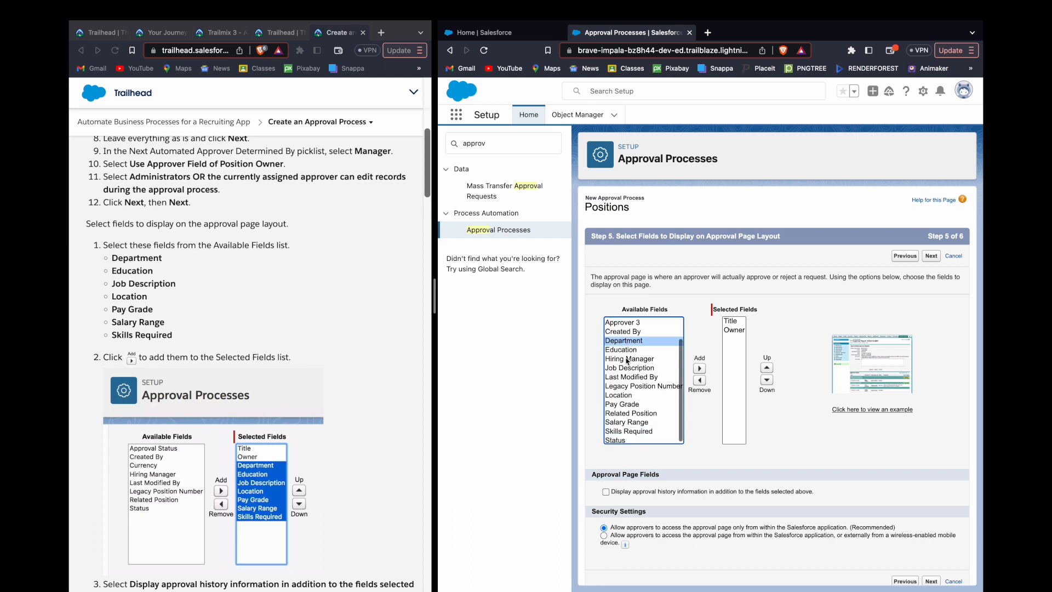
{"action": "left_click", "coordinate": [632, 351], "text": "super"}
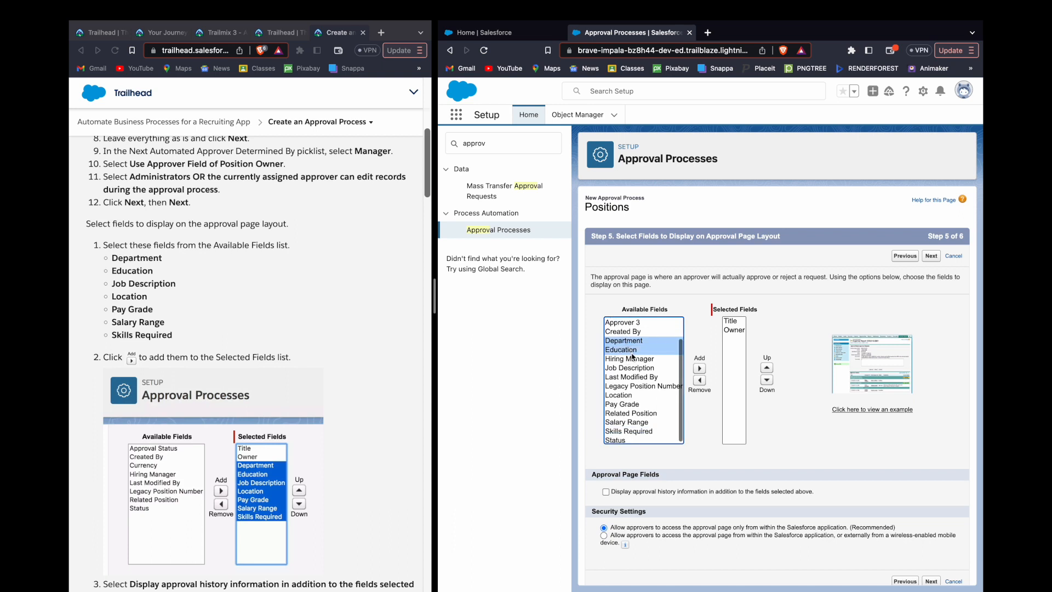
{"action": "left_click", "coordinate": [630, 370], "text": "super"}
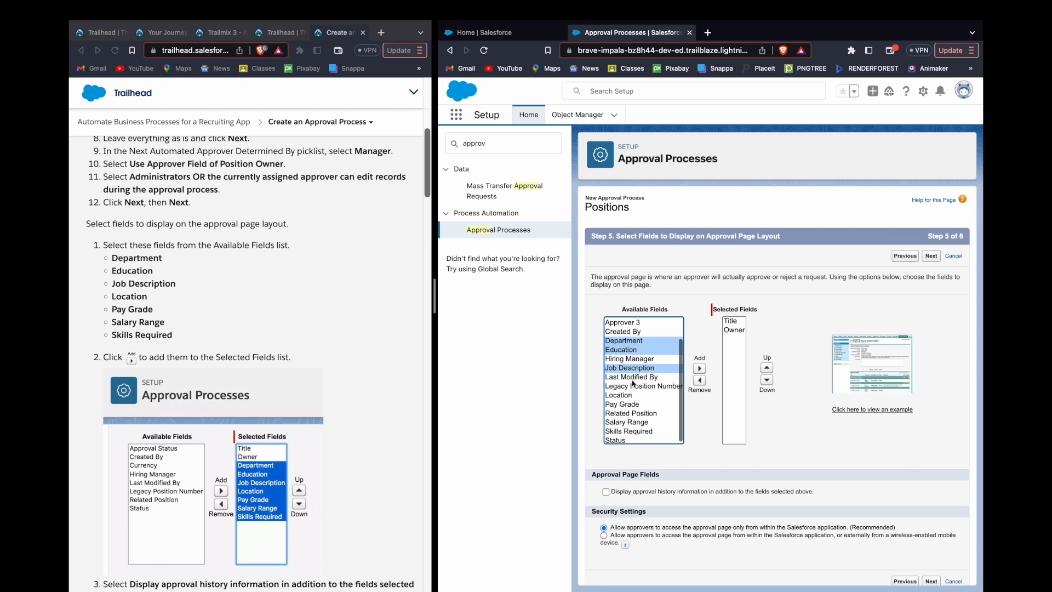
{"action": "left_click", "coordinate": [633, 394], "text": "super"}
{"action": "scroll", "coordinate": [633, 395], "scroll_direction": "down", "scroll_amount": 1}
{"action": "scroll", "coordinate": [634, 396], "scroll_direction": "down", "scroll_amount": 1}
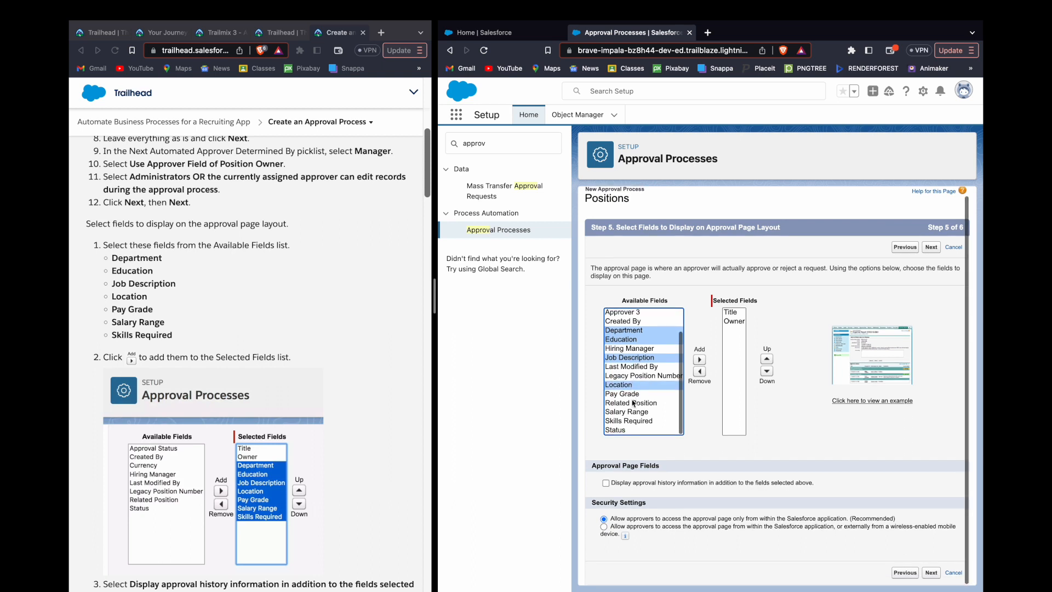
{"action": "left_click", "coordinate": [628, 395], "text": "super"}
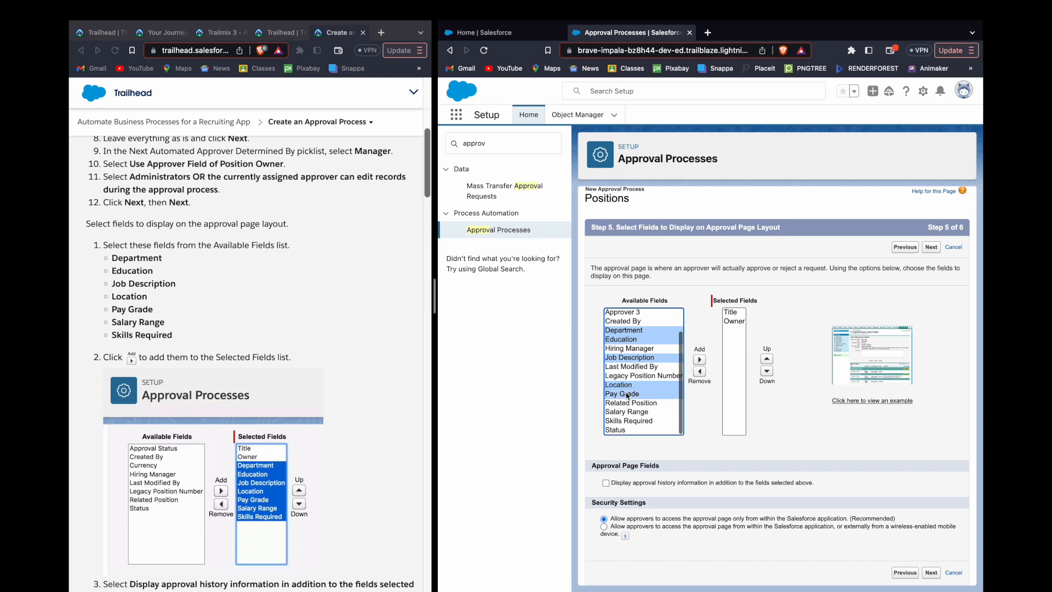
{"action": "left_click", "coordinate": [629, 413], "text": "super"}
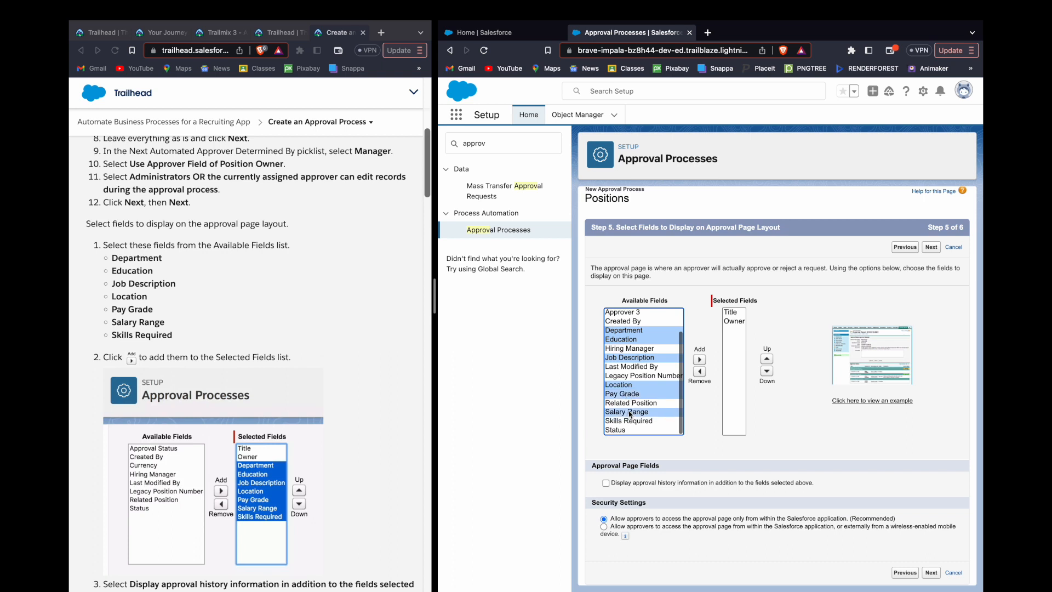
{"action": "left_click", "coordinate": [632, 425], "text": "super"}
{"action": "left_click", "coordinate": [699, 360]}
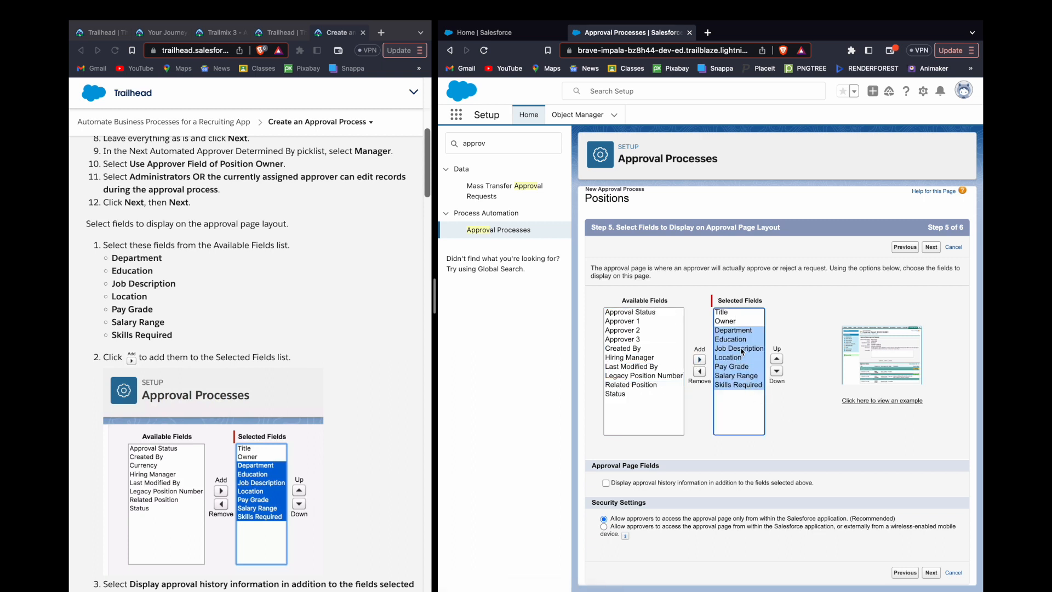
Step: Enable displaying approval history information in addition to the selected fields and continue to the initial submitters
{"action": "scroll", "coordinate": [409, 380], "scroll_direction": "down", "scroll_amount": 5}
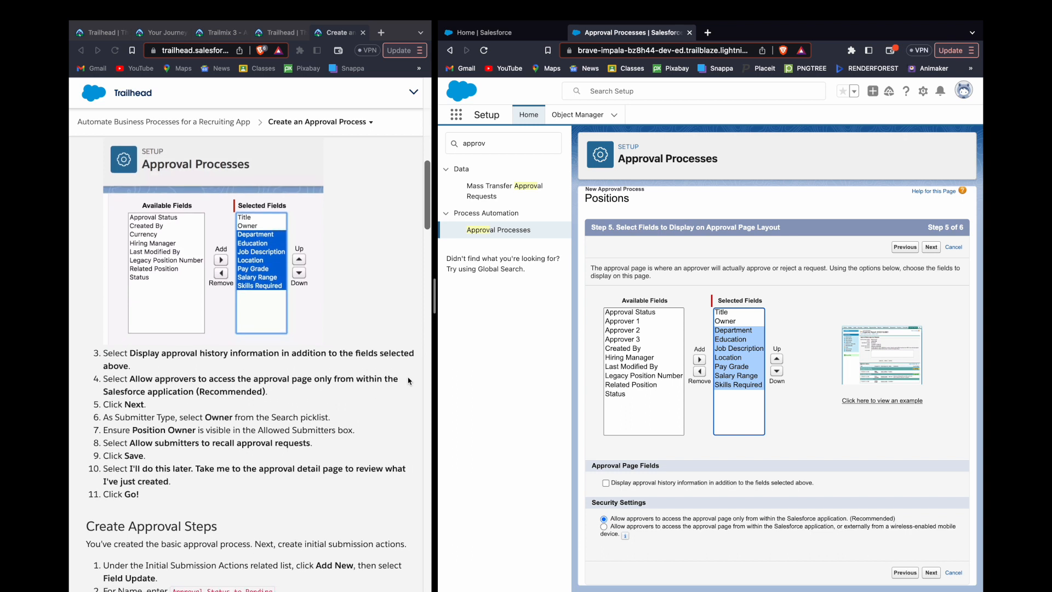
{"action": "scroll", "coordinate": [371, 349], "scroll_direction": "down", "scroll_amount": 1}
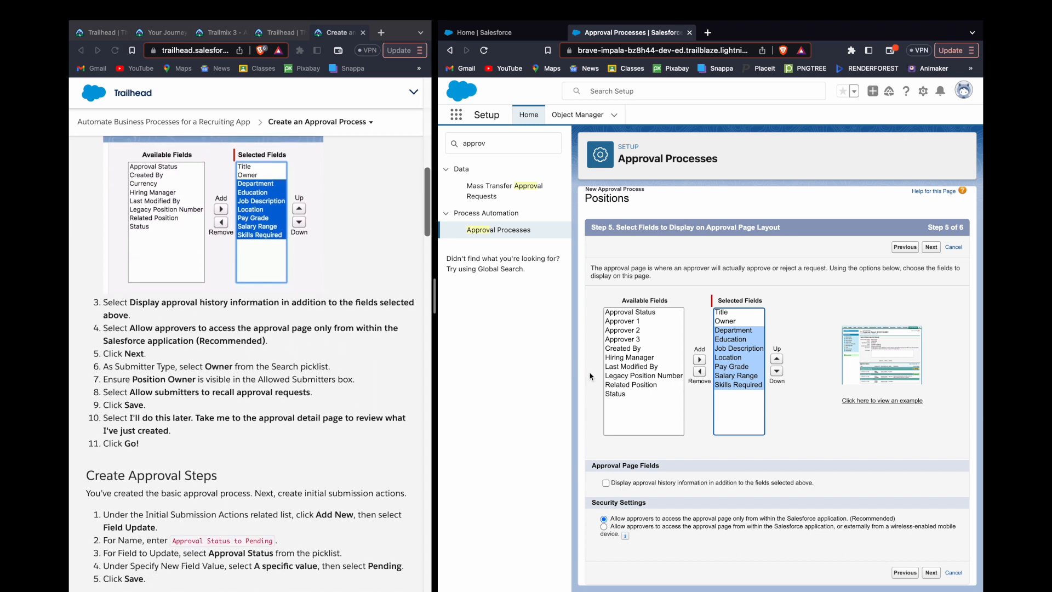
{"action": "left_click", "coordinate": [606, 483]}
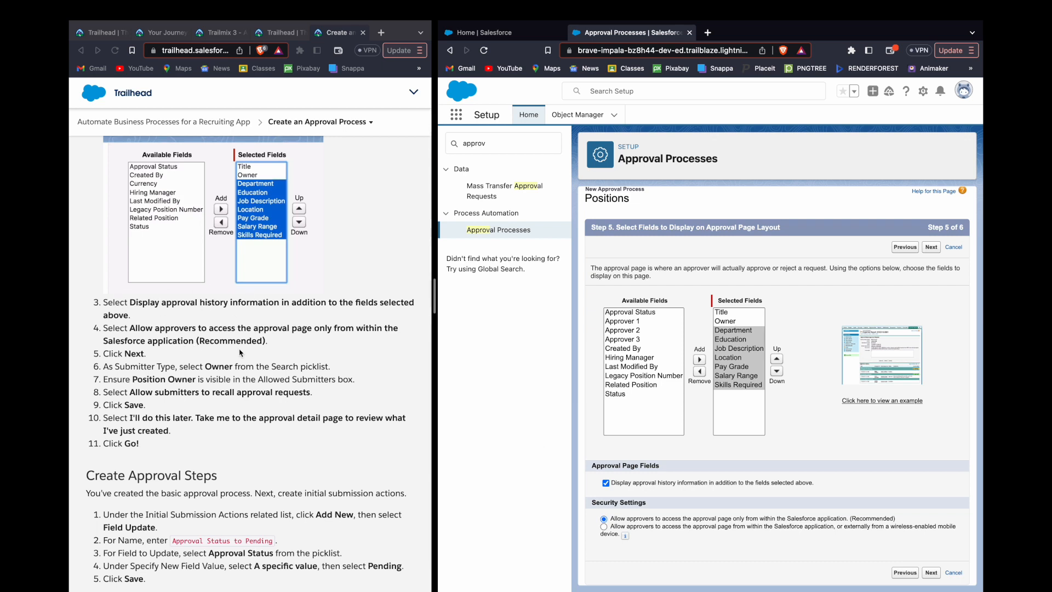
{"action": "mouse_move", "coordinate": [630, 537]}
{"action": "scroll", "coordinate": [261, 396], "scroll_direction": "down", "scroll_amount": 3}
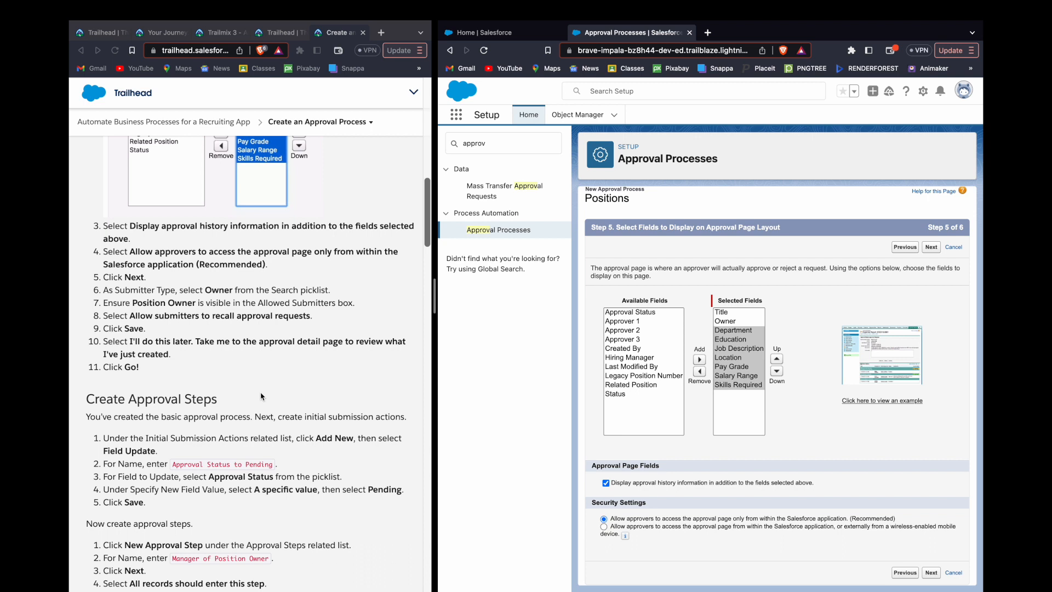
{"action": "left_click", "coordinate": [930, 571]}
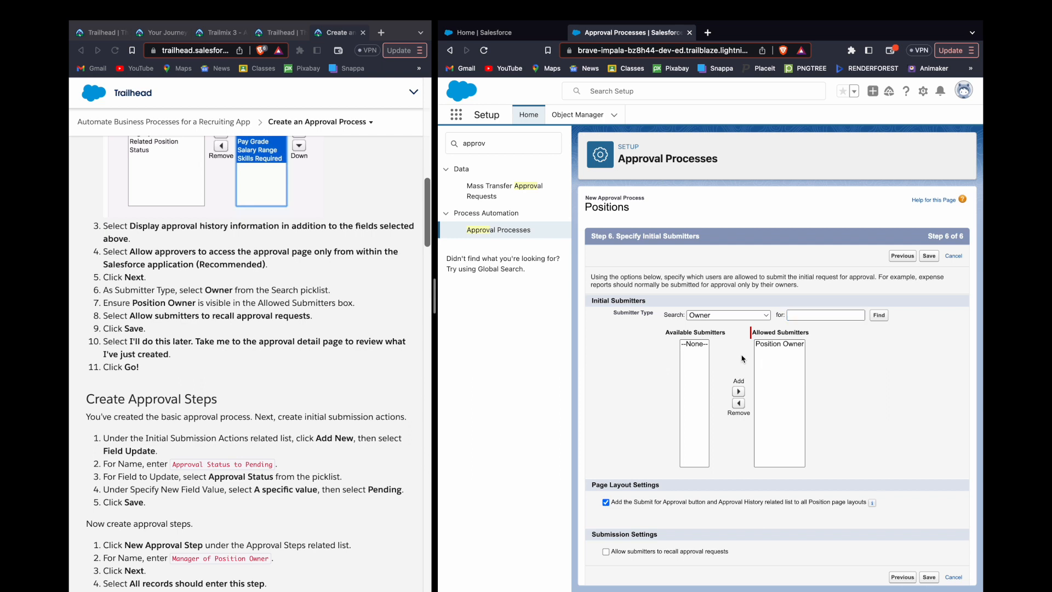
{"action": "scroll", "coordinate": [336, 336], "scroll_direction": "down", "scroll_amount": 1}
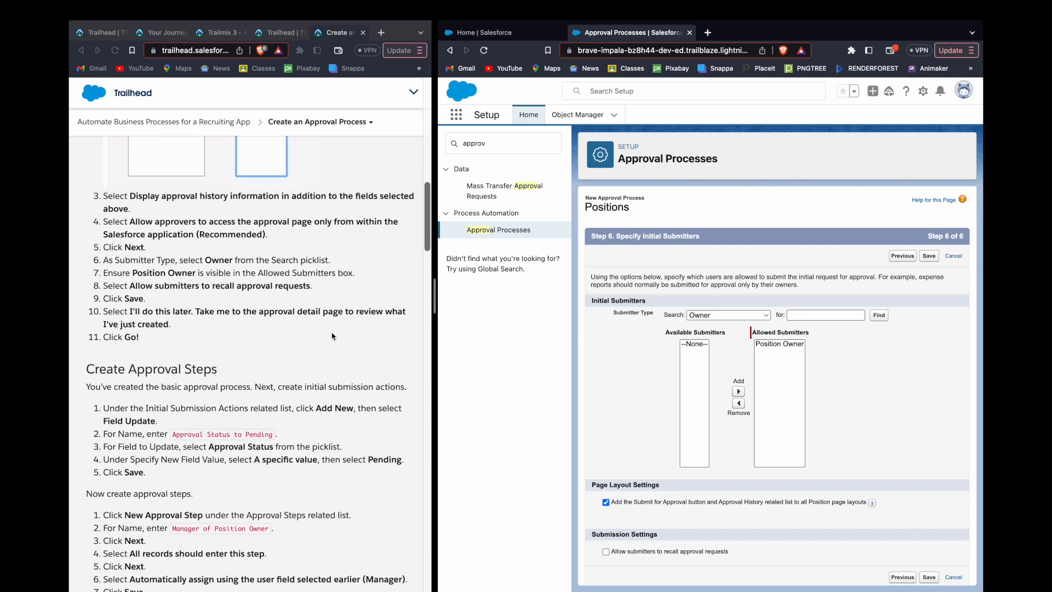
Step: Allow submitters to recall approval requests, save the process, and defer creating approval steps to go to its detail page
{"action": "scroll", "coordinate": [666, 488], "scroll_direction": "down", "scroll_amount": 1}
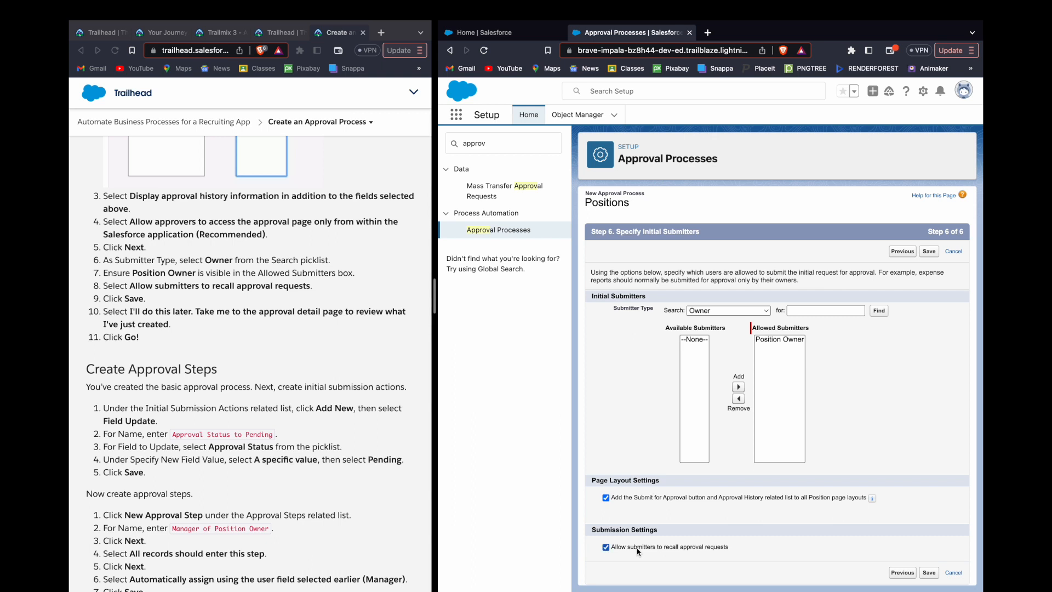
{"action": "left_click", "coordinate": [928, 573]}
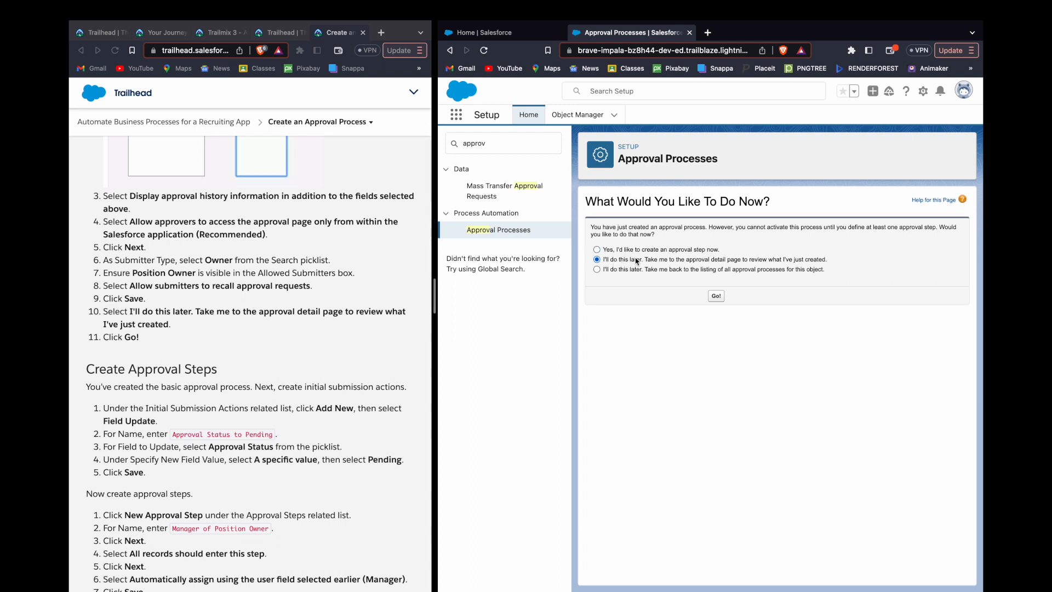
{"action": "left_click", "coordinate": [717, 297]}
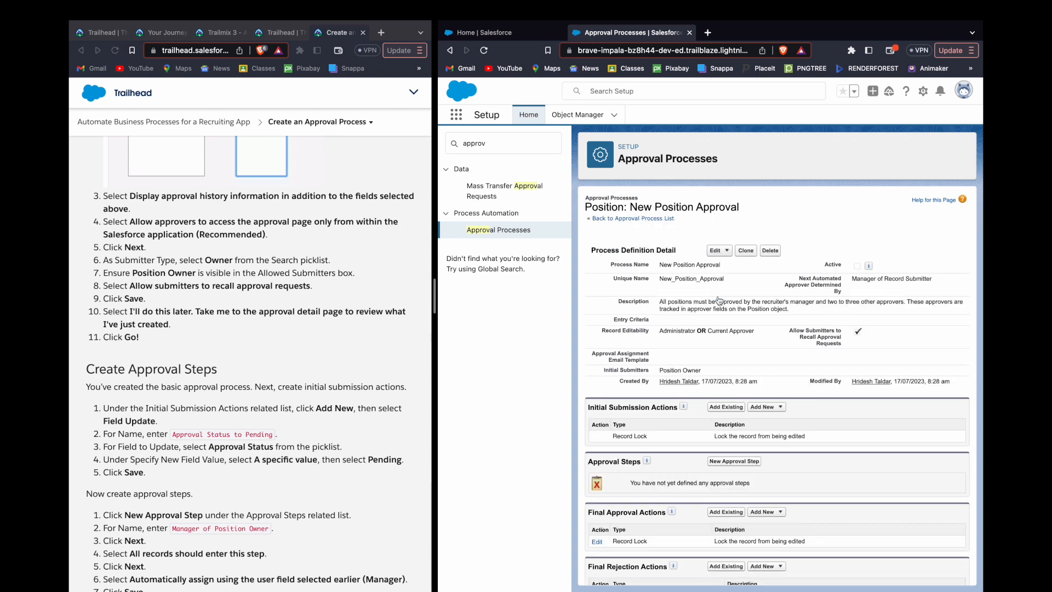
Step: Review the process detail page and the initial submission actions against the Trailhead instructions for creating approval steps
{"action": "scroll", "coordinate": [718, 300], "scroll_direction": "down", "scroll_amount": 2}
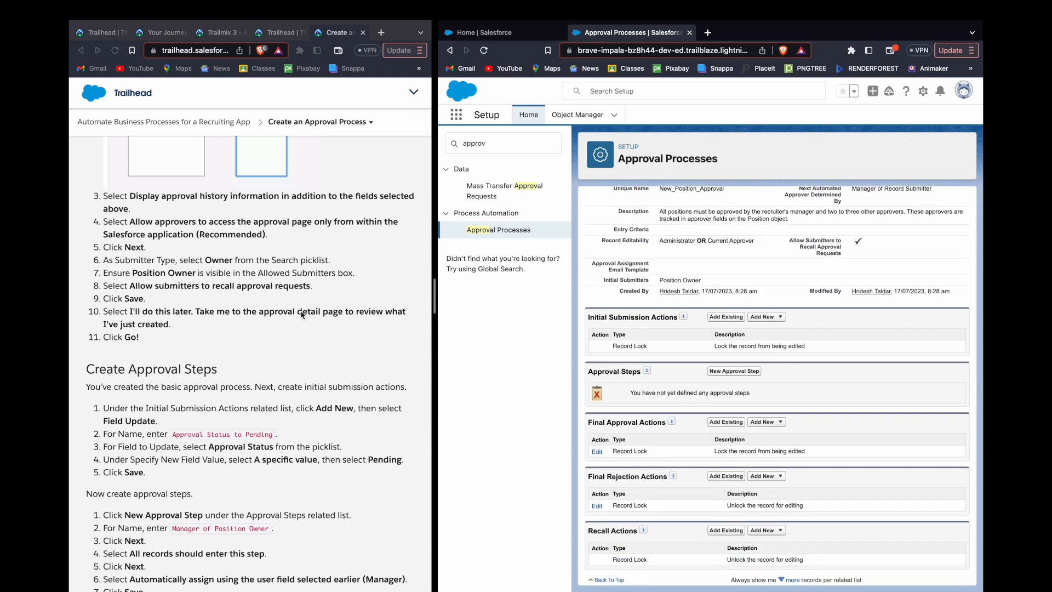
{"action": "scroll", "coordinate": [301, 315], "scroll_direction": "up", "scroll_amount": 1}
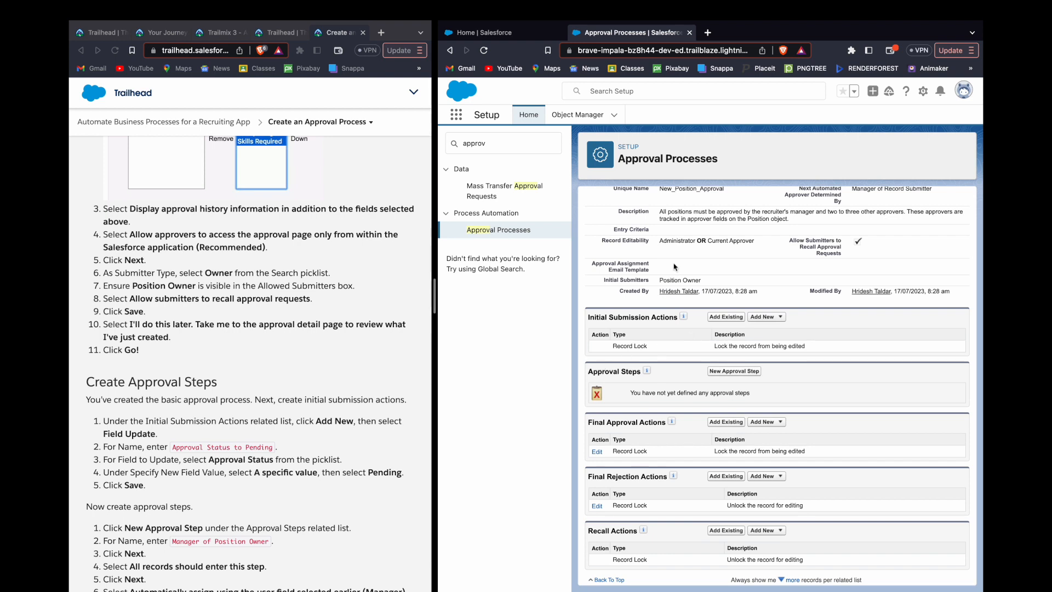
{"action": "scroll", "coordinate": [591, 370], "scroll_direction": "up", "scroll_amount": 1}
{"action": "scroll", "coordinate": [378, 278], "scroll_direction": "down", "scroll_amount": 4}
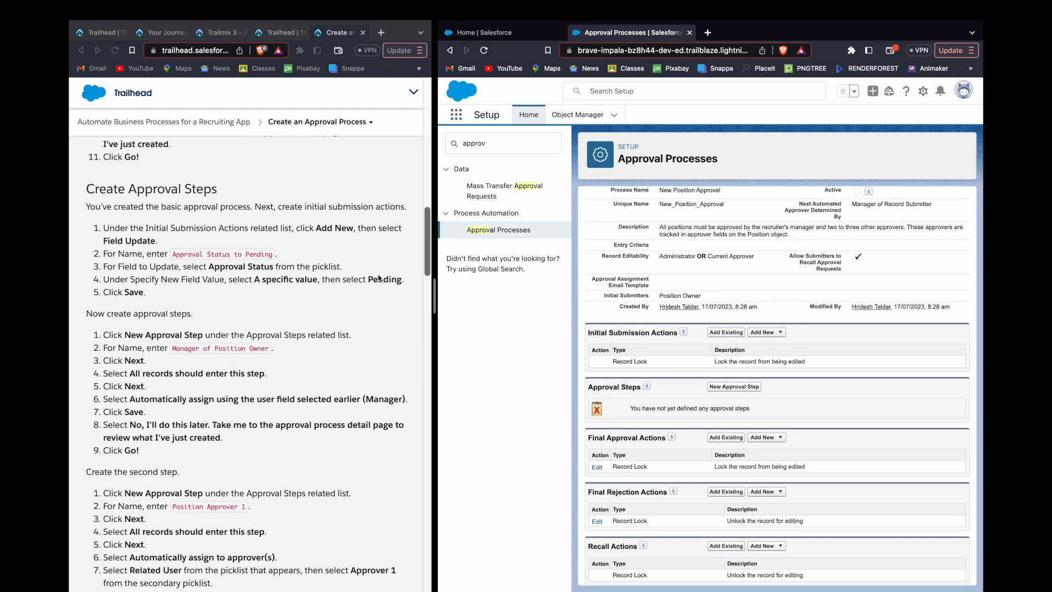
{"action": "scroll", "coordinate": [719, 317], "scroll_direction": "up", "scroll_amount": 2}
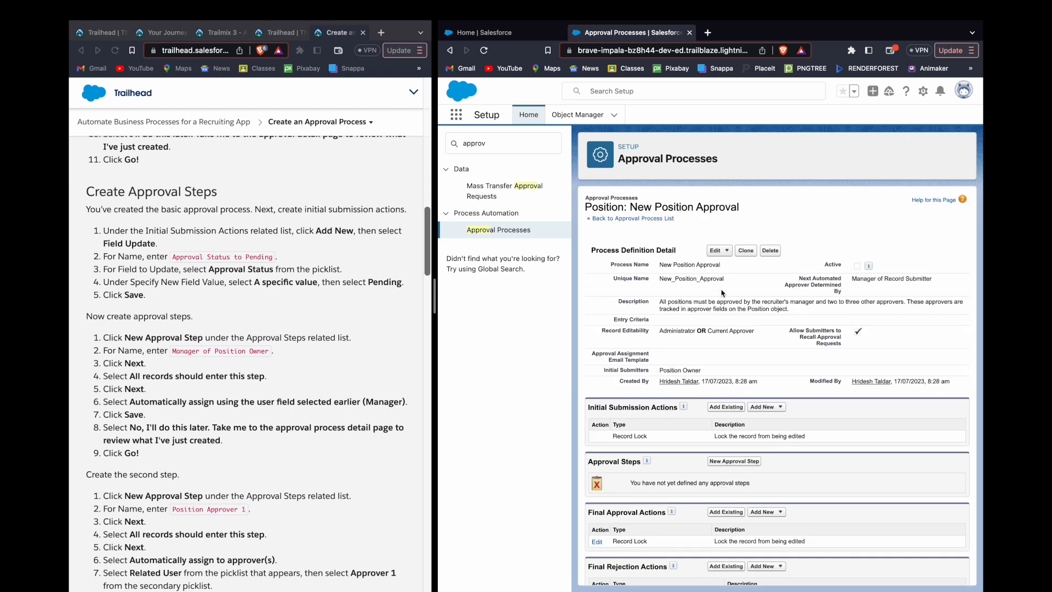
{"action": "scroll", "coordinate": [704, 340], "scroll_direction": "down", "scroll_amount": 1}
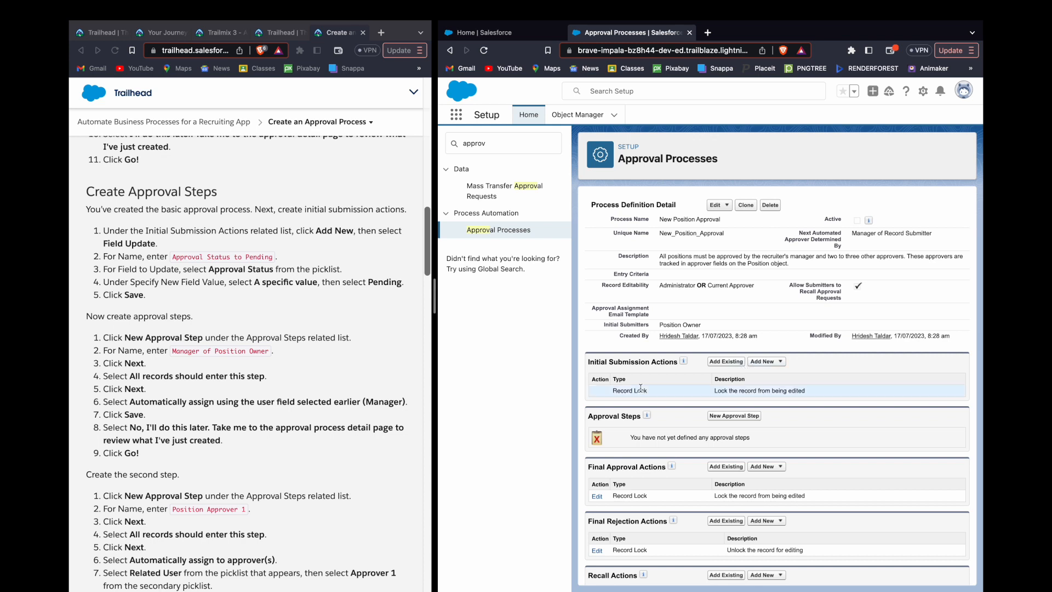
{"action": "left_click", "coordinate": [766, 363]}
{"action": "left_click", "coordinate": [765, 363]}
{"action": "scroll", "coordinate": [741, 364], "scroll_direction": "down", "scroll_amount": 1}
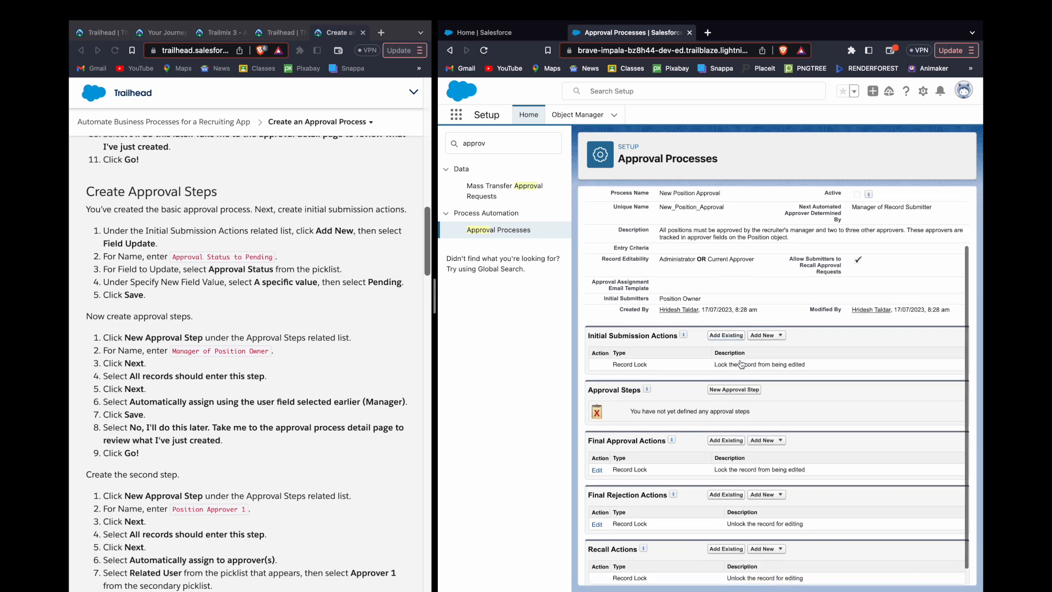
Step: Create an approval step named Manager of Position Owner, copying the name from the Trailhead instructions, and continue to its criteria
{"action": "left_click", "coordinate": [740, 390]}
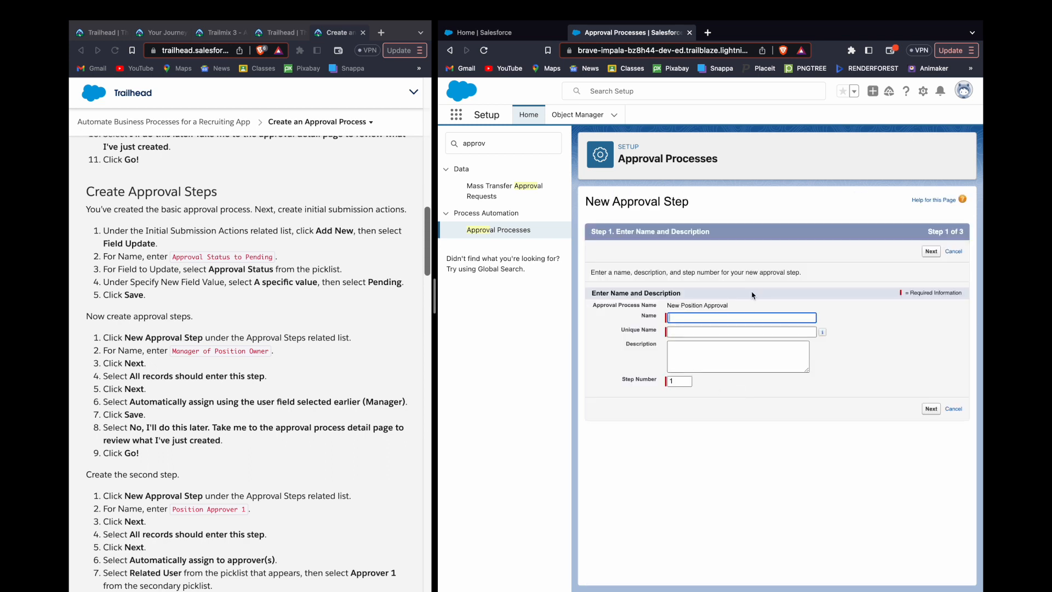
{"action": "left_click", "coordinate": [193, 355]}
{"action": "left_click_drag", "start_coordinate": [193, 356], "coordinate": [256, 352]}
{"action": "key", "text": "super+c"}
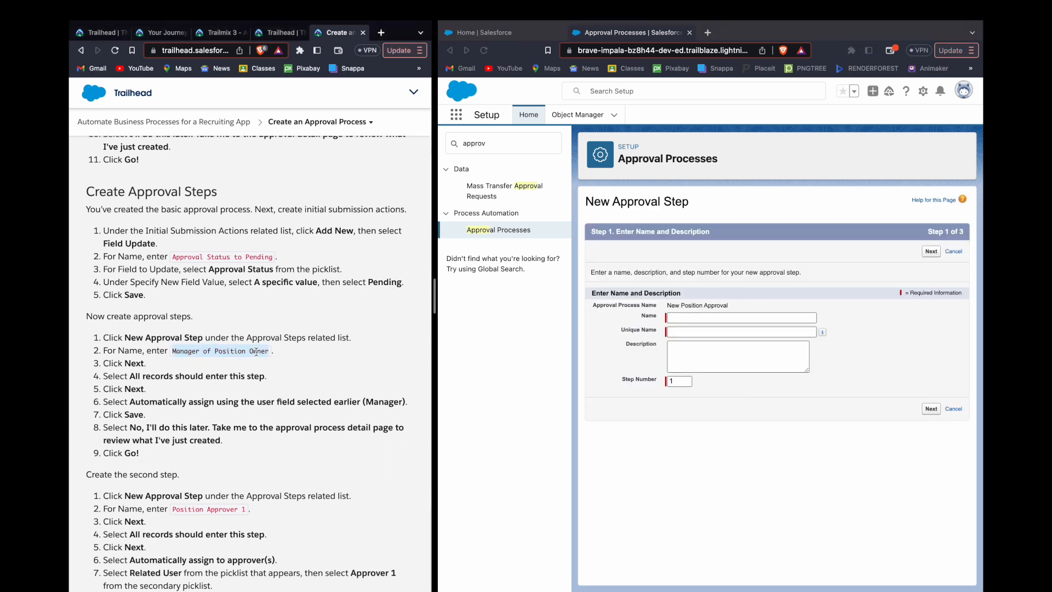
{"action": "left_click", "coordinate": [694, 319]}
{"action": "key", "text": "super+v"}
{"action": "left_click", "coordinate": [794, 456]}
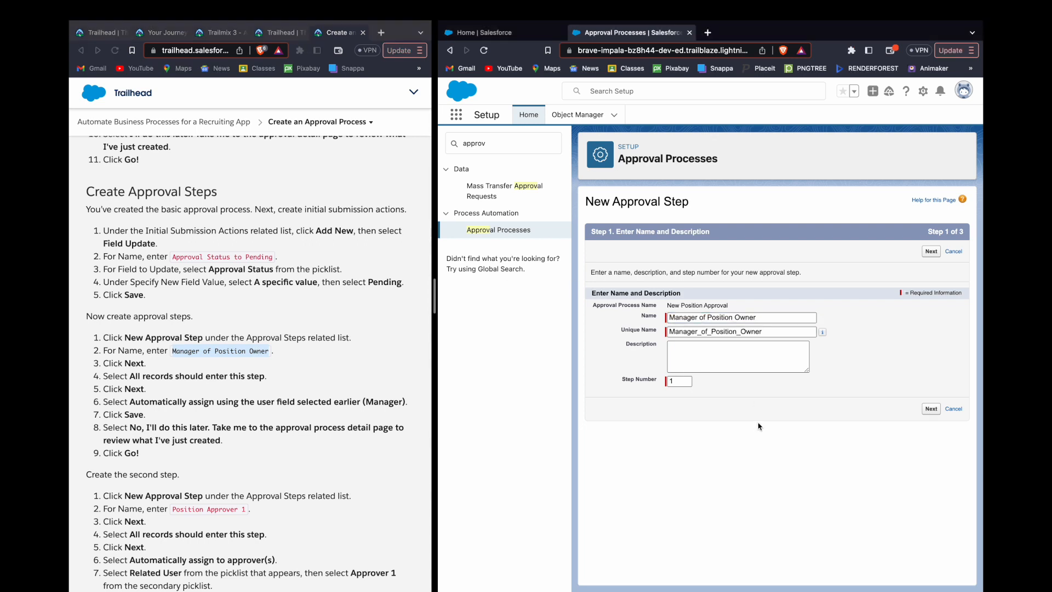
{"action": "left_click", "coordinate": [925, 408]}
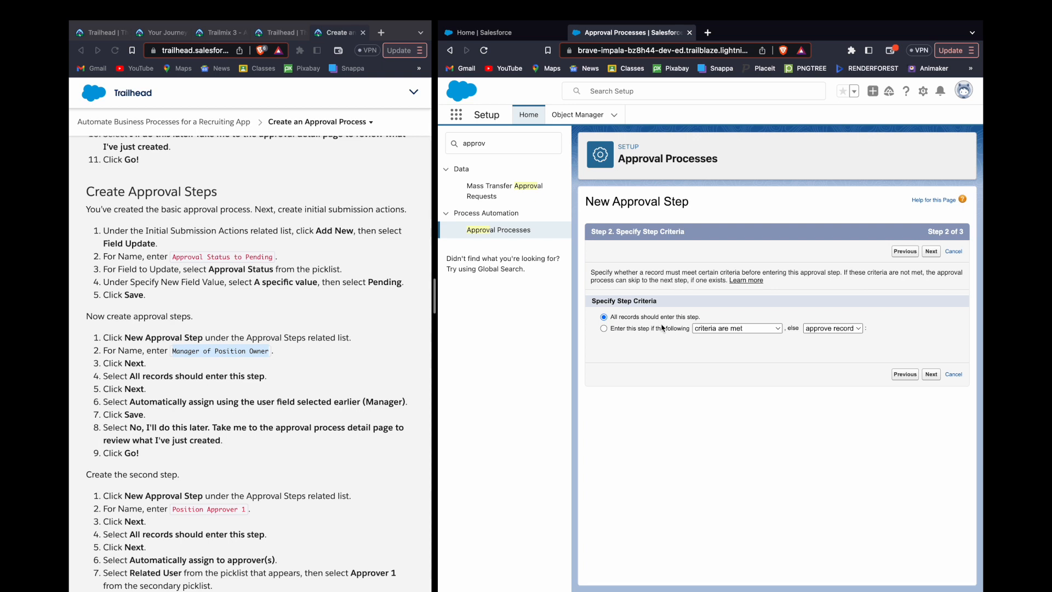
Step: Let all records enter the step, assign it using the Manager field, save it, and return to the process detail page without adding actions
{"action": "left_click", "coordinate": [931, 375]}
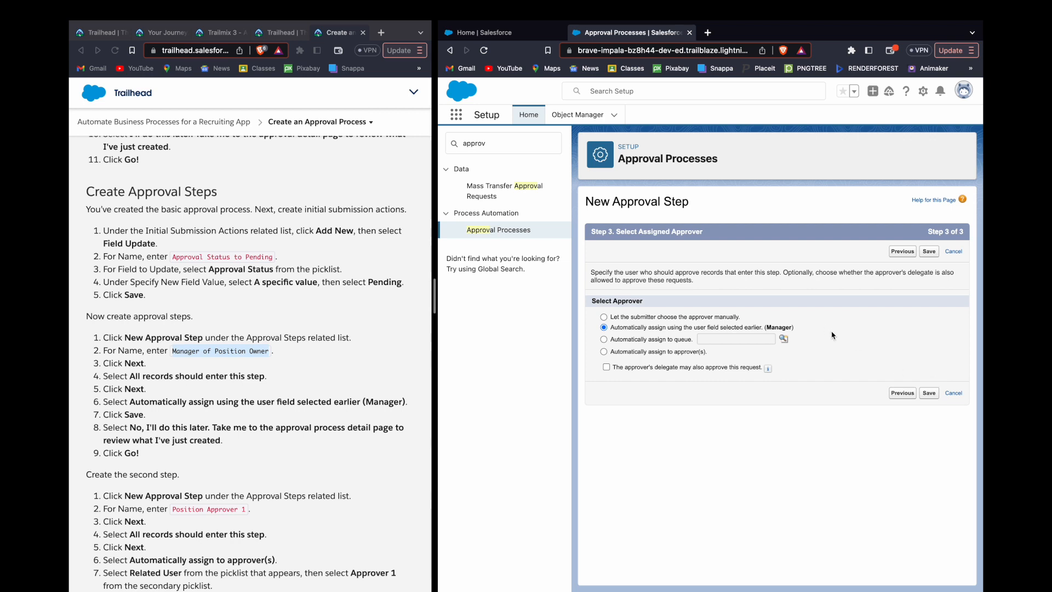
{"action": "left_click", "coordinate": [928, 393]}
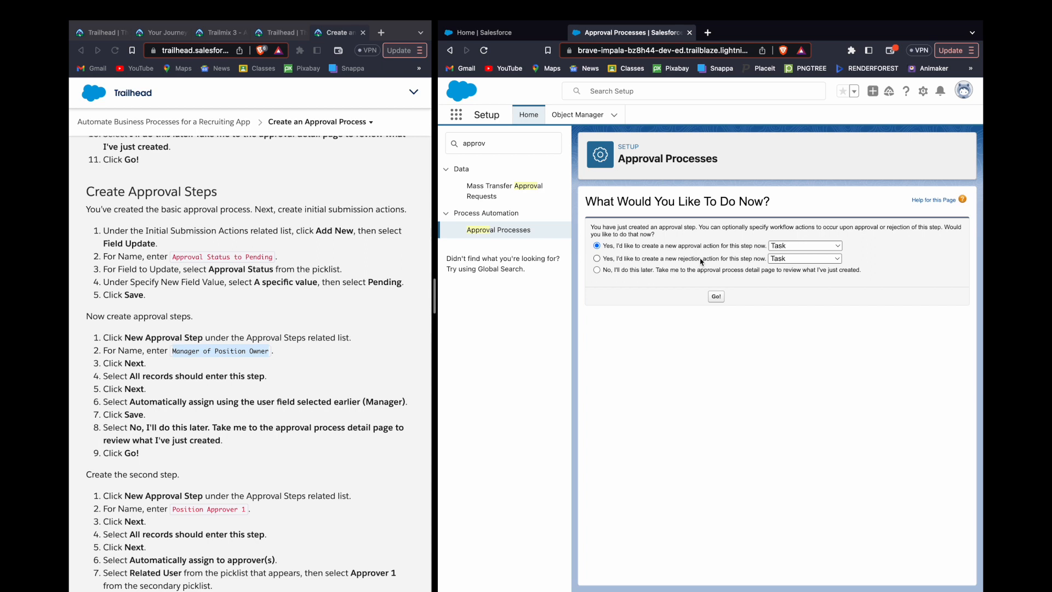
{"action": "left_click", "coordinate": [688, 271]}
{"action": "left_click", "coordinate": [717, 296]}
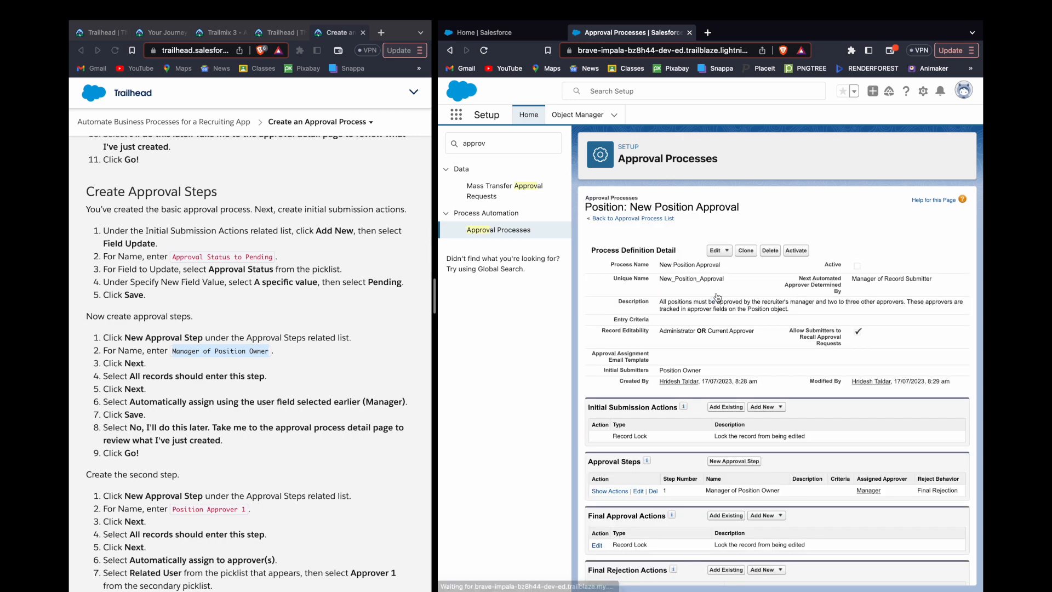
Step: Create a second approval step named Position Approver 1 and continue to its criteria
{"action": "scroll", "coordinate": [307, 360], "scroll_direction": "down", "scroll_amount": 5}
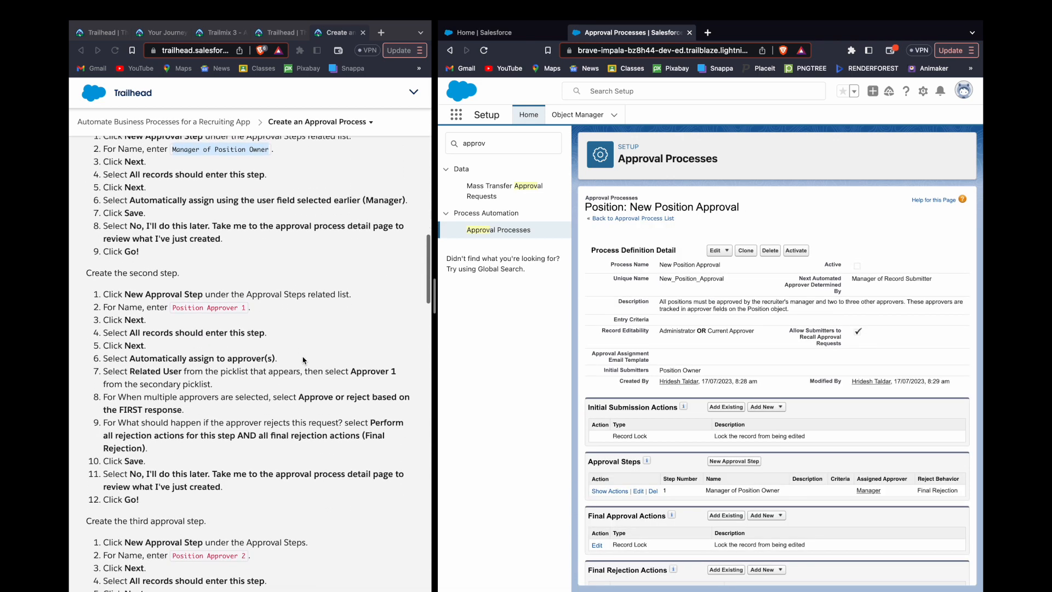
{"action": "scroll", "coordinate": [307, 359], "scroll_direction": "down", "scroll_amount": 1}
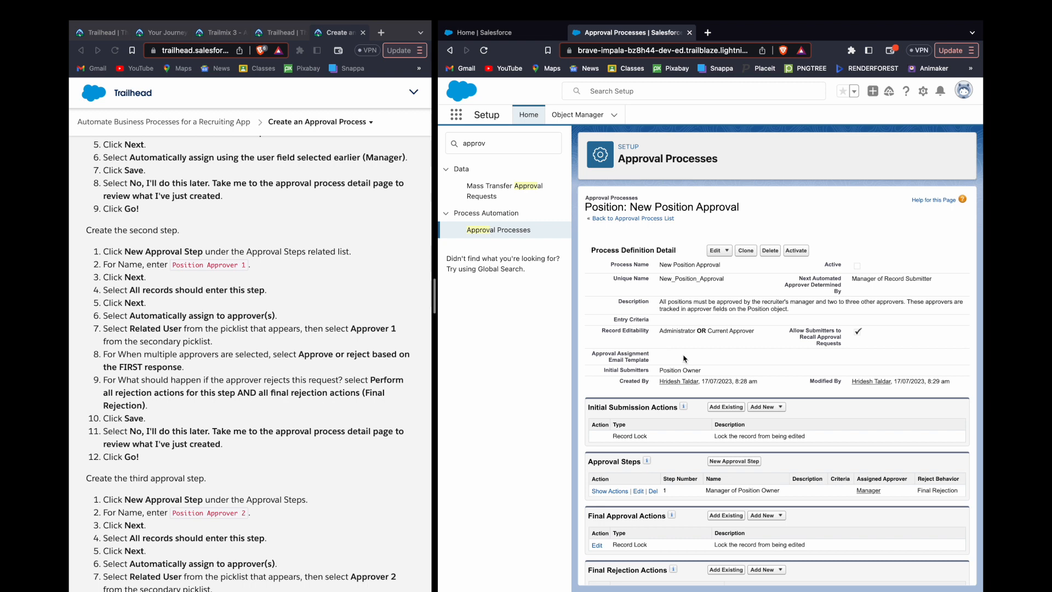
{"action": "scroll", "coordinate": [684, 359], "scroll_direction": "down", "scroll_amount": 2}
{"action": "scroll", "coordinate": [683, 359], "scroll_direction": "down", "scroll_amount": 1}
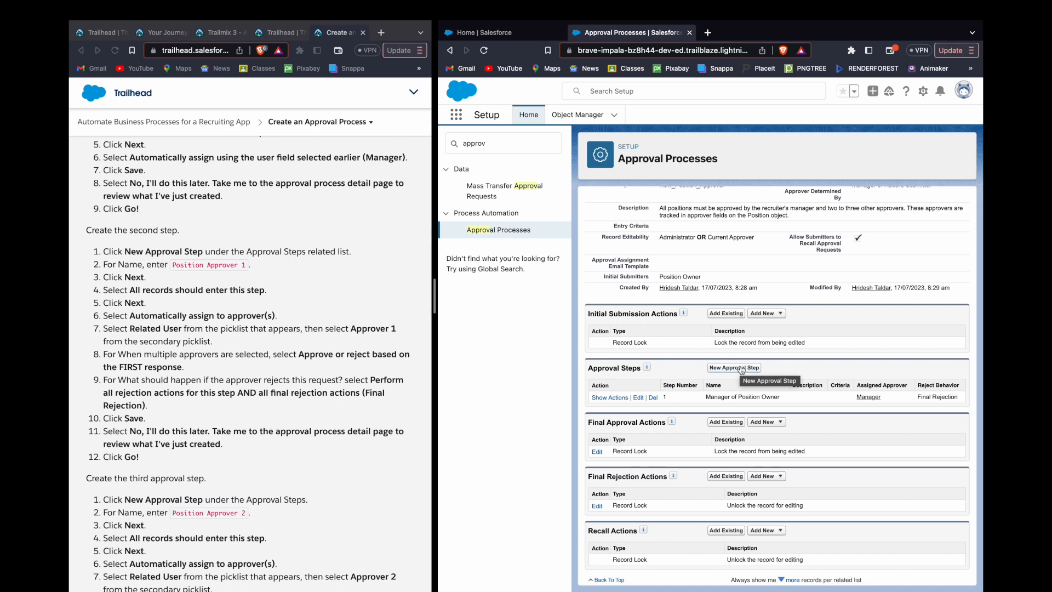
{"action": "left_click", "coordinate": [741, 368]}
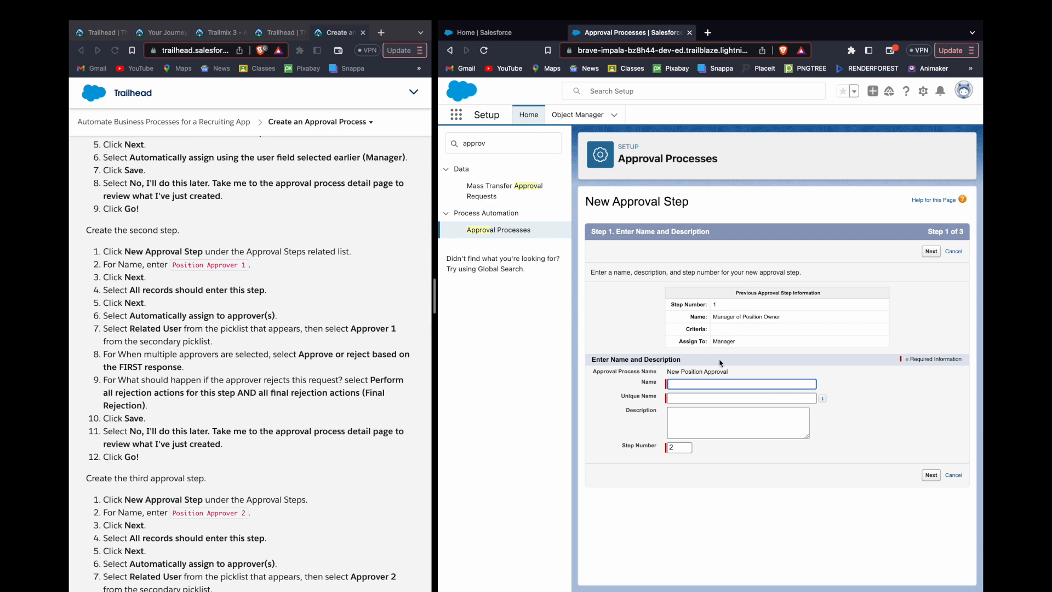
{"action": "type", "text": "Position"}
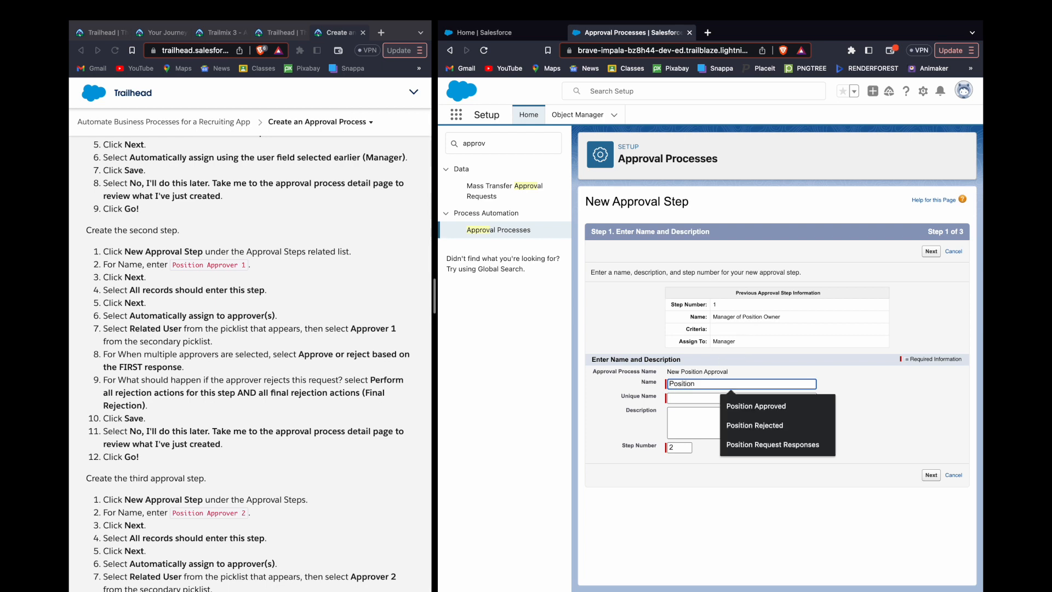
{"action": "type", "text": " Approver"}
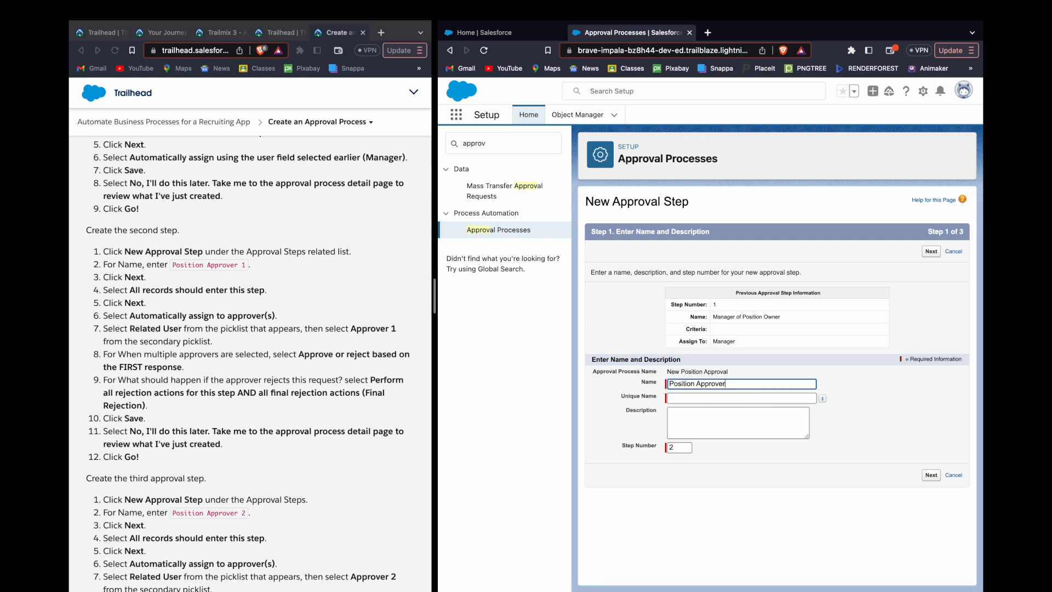
{"action": "type", "text": " 1"}
{"action": "left_click", "coordinate": [880, 429]}
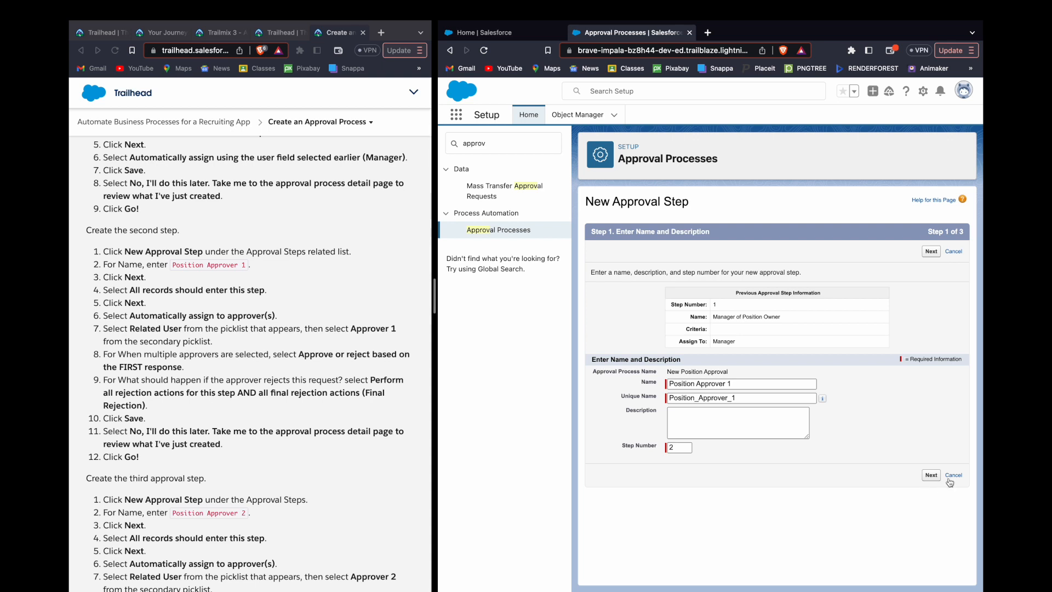
{"action": "left_click", "coordinate": [932, 476]}
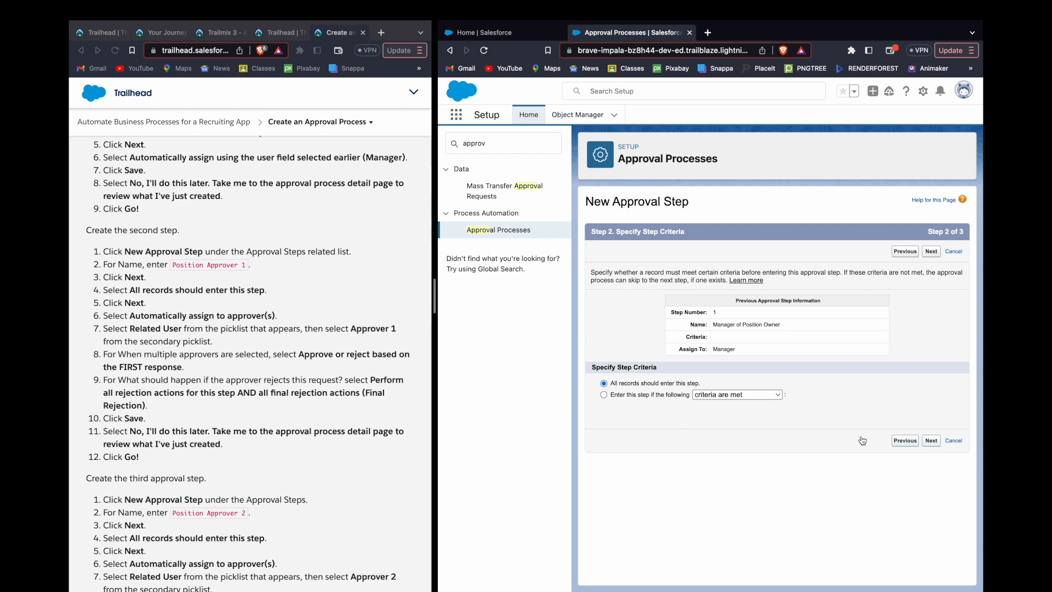
Step: Let all records enter the step and automatically assign it to the related user Approver 1
{"action": "scroll", "coordinate": [331, 338], "scroll_direction": "down", "scroll_amount": 2}
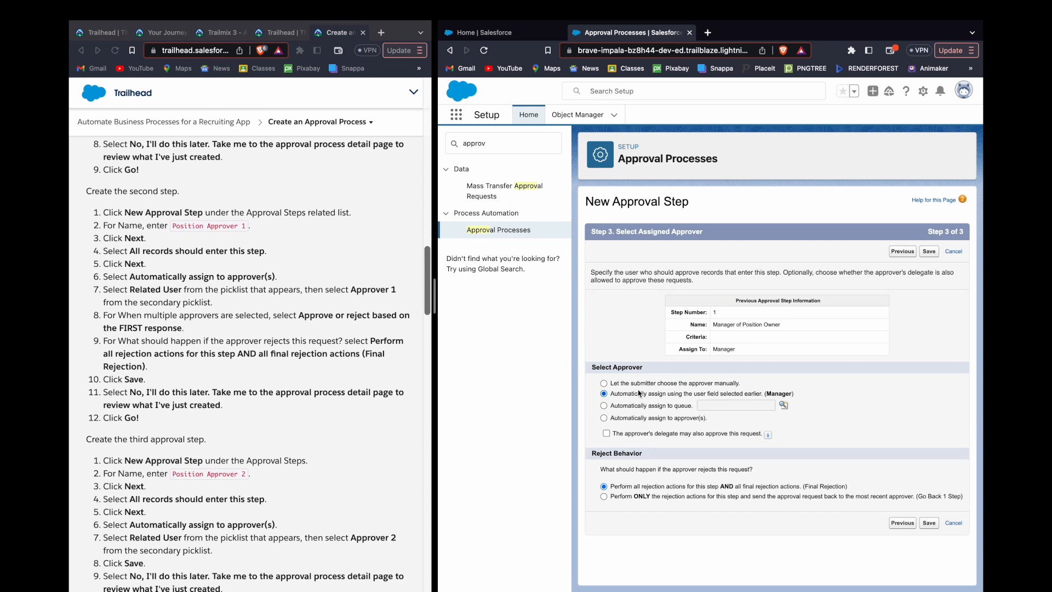
{"action": "left_click", "coordinate": [644, 422]}
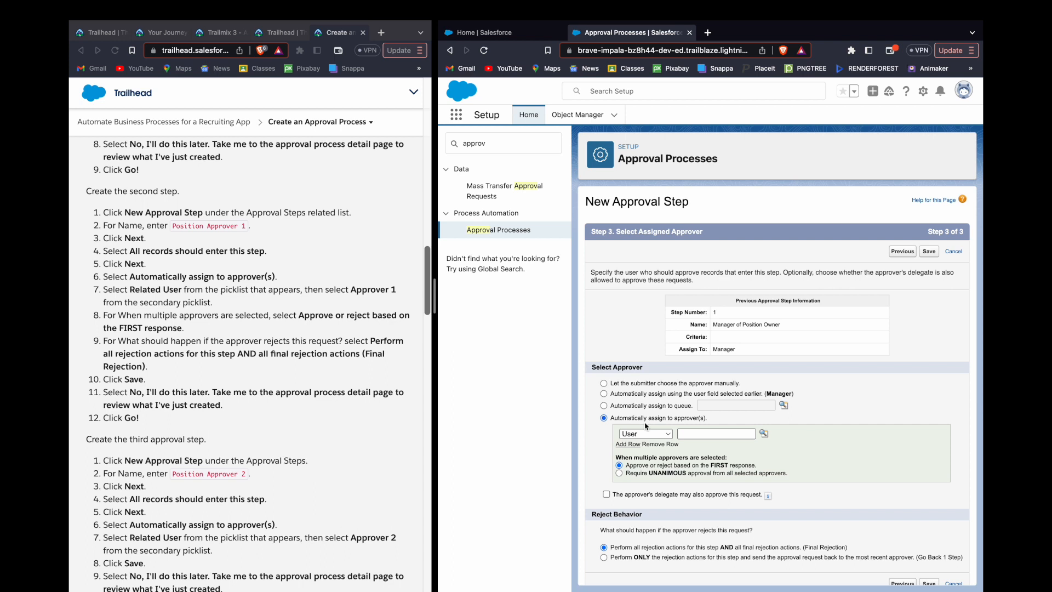
{"action": "left_click", "coordinate": [643, 437]}
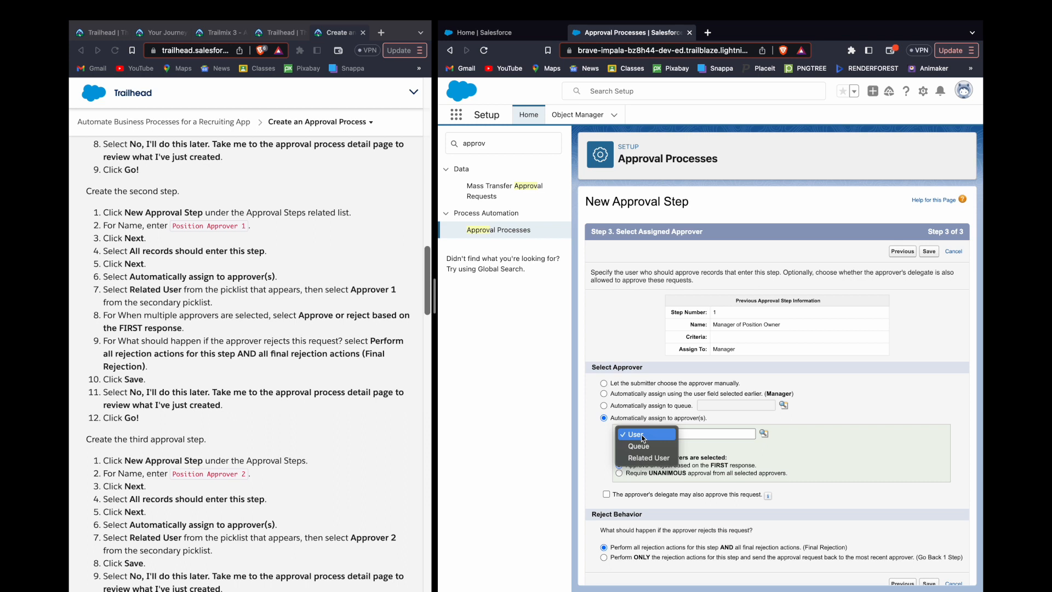
{"action": "left_click", "coordinate": [648, 457]}
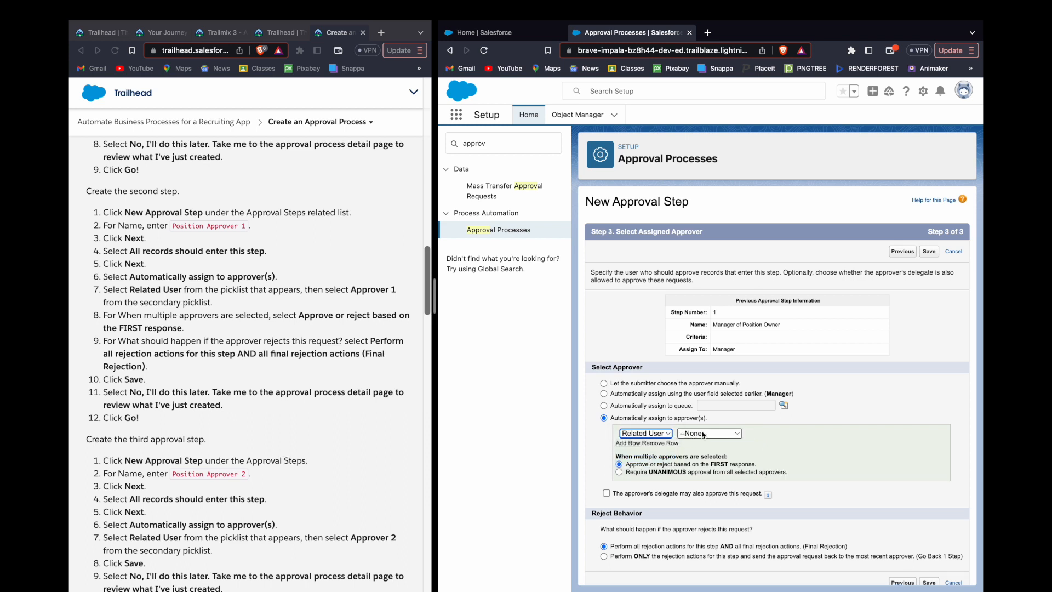
{"action": "left_click", "coordinate": [704, 434]}
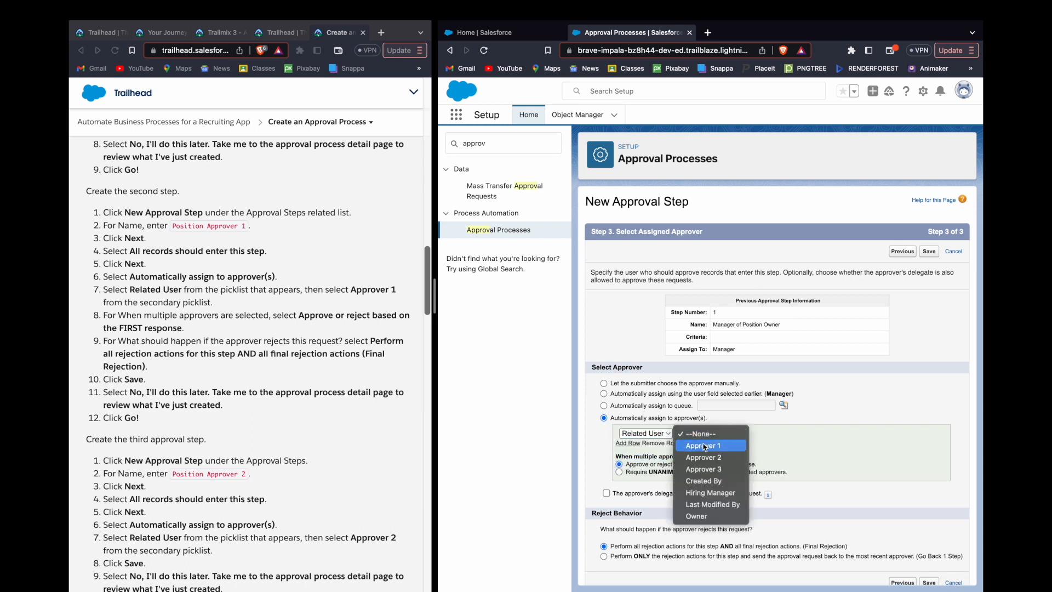
{"action": "left_click", "coordinate": [704, 445]}
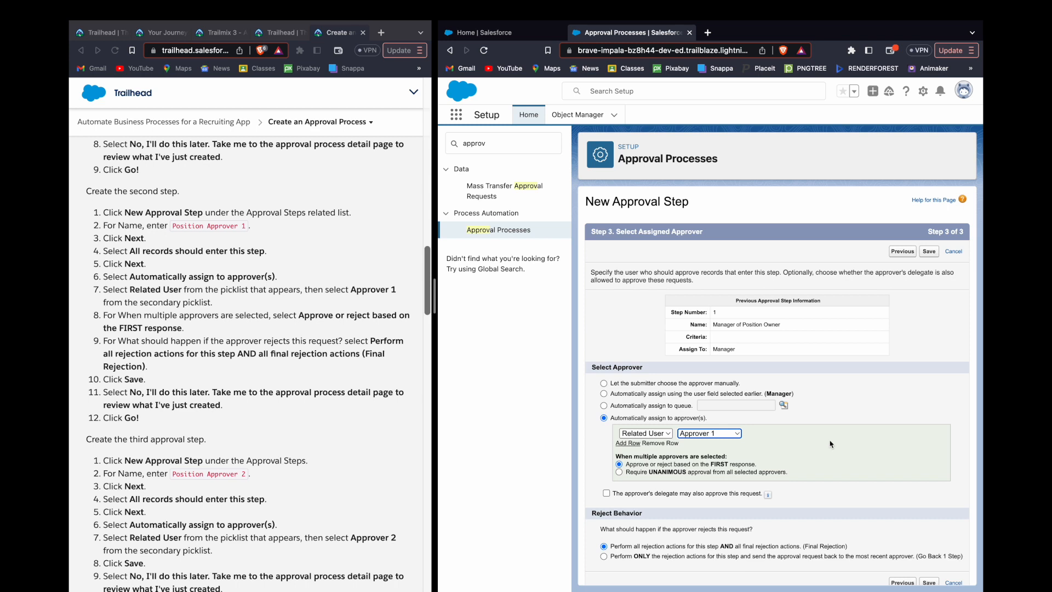
Step: Save the step with first-response approval and Final Rejection behavior, and return to the process detail page without adding actions
{"action": "scroll", "coordinate": [849, 444], "scroll_direction": "down", "scroll_amount": 1}
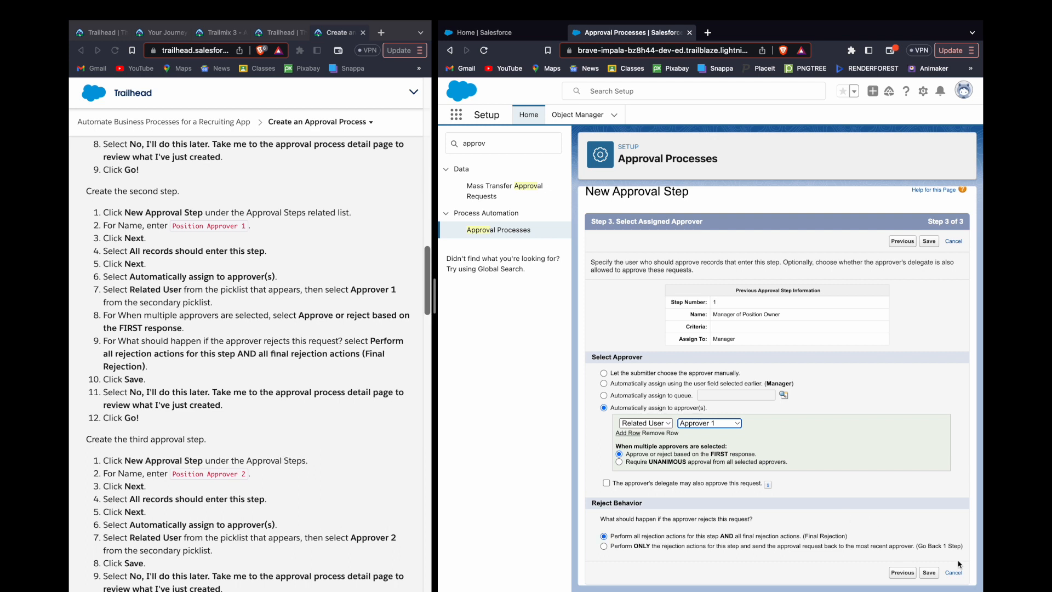
{"action": "left_click", "coordinate": [932, 572]}
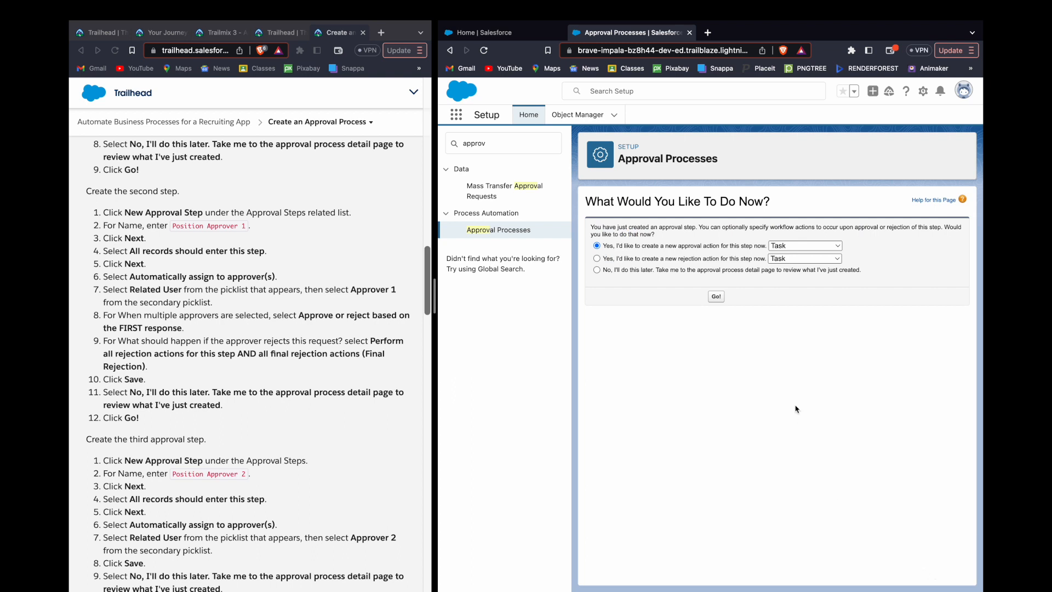
{"action": "left_click", "coordinate": [716, 296]}
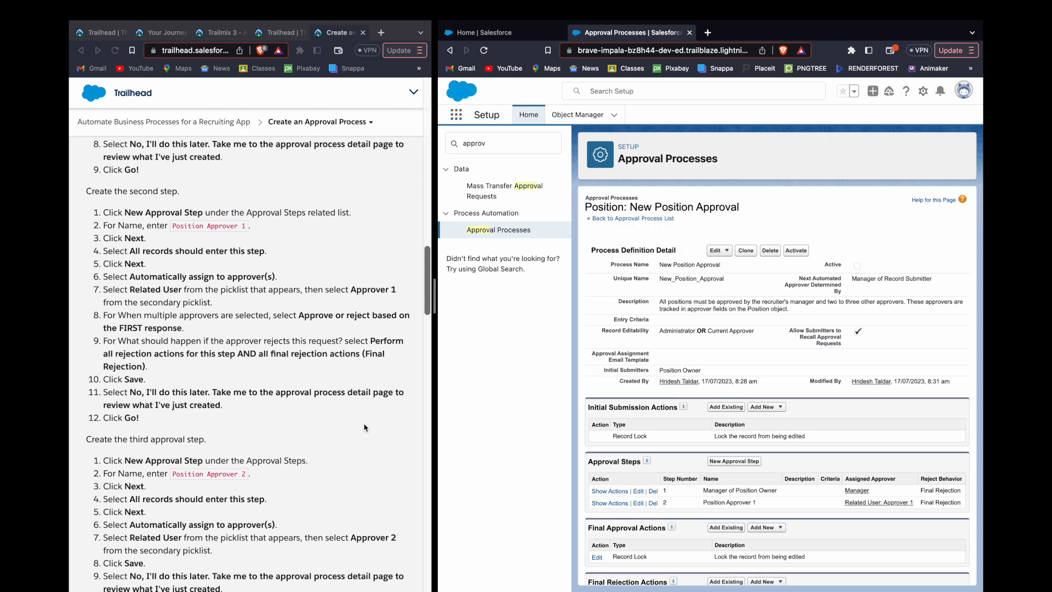
Step: Create a third approval step named Position Approver 2 and continue to its criteria
{"action": "scroll", "coordinate": [368, 427], "scroll_direction": "down", "scroll_amount": 4}
{"action": "scroll", "coordinate": [692, 361], "scroll_direction": "down", "scroll_amount": 3}
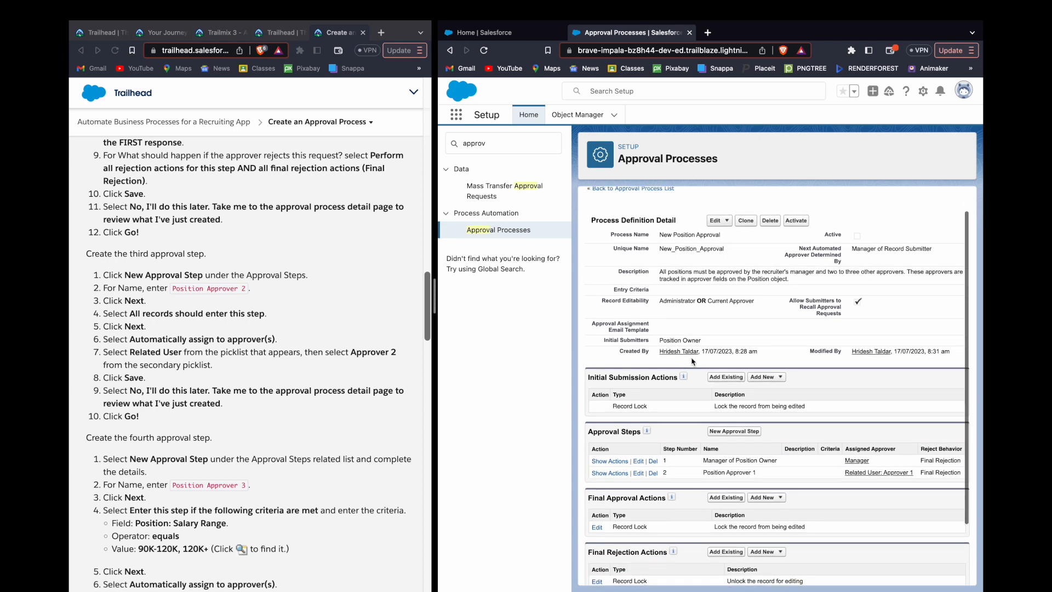
{"action": "left_click", "coordinate": [748, 359]}
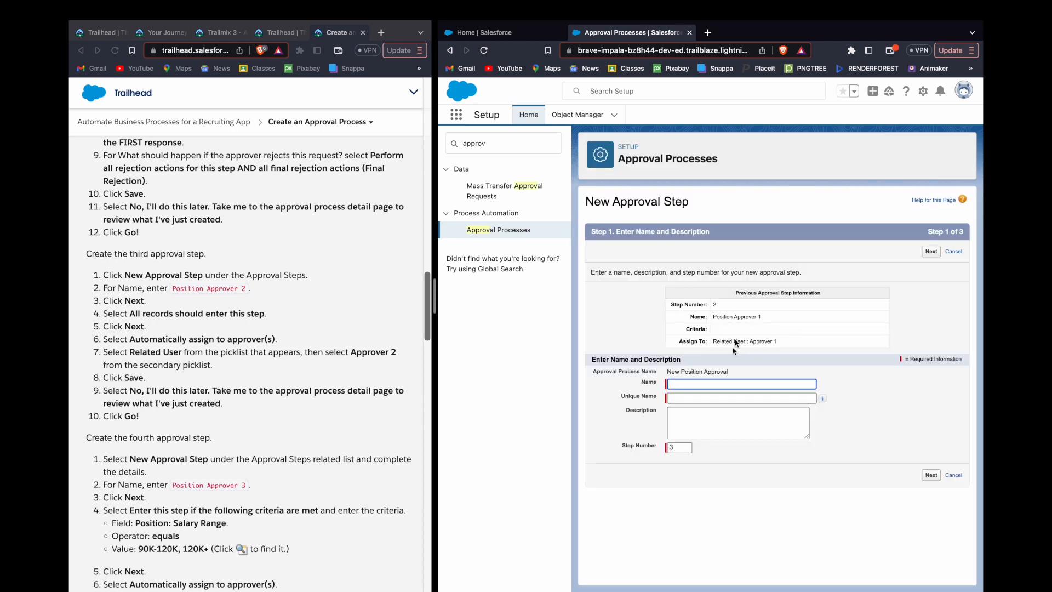
{"action": "type", "text": "Position"}
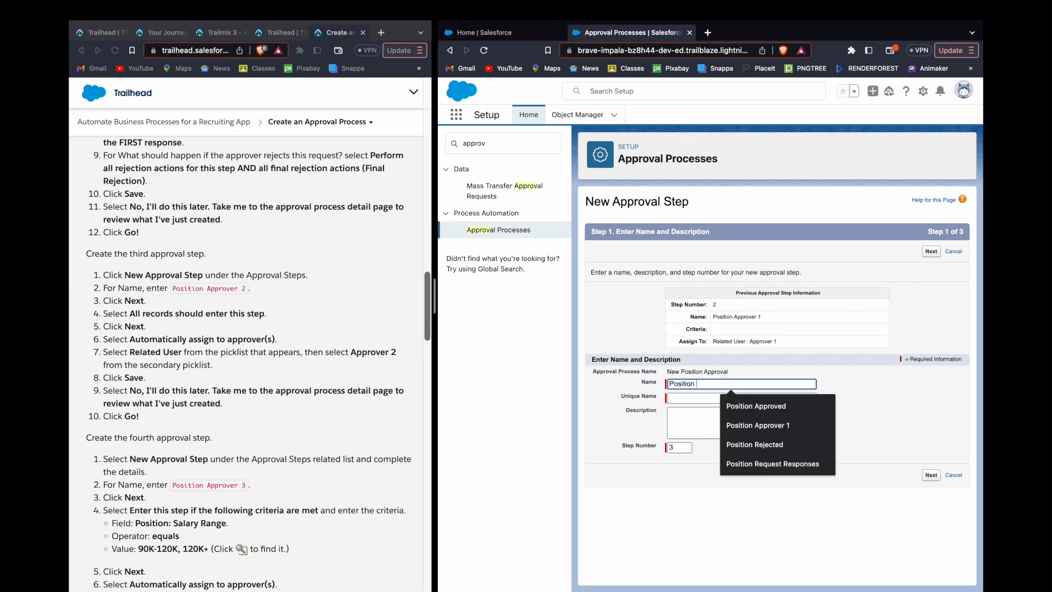
{"action": "key", "text": "Down"}
{"action": "key", "text": "Down"}
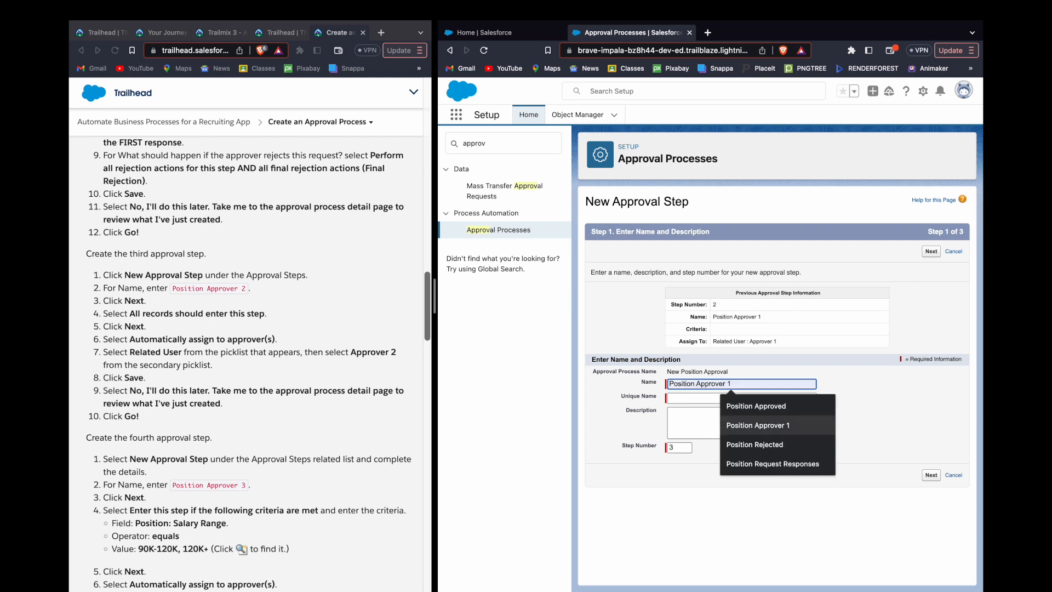
{"action": "key", "text": "Return"}
{"action": "key", "text": "BackSpace"}
{"action": "type", "text": "2"}
{"action": "key", "text": "Tab"}
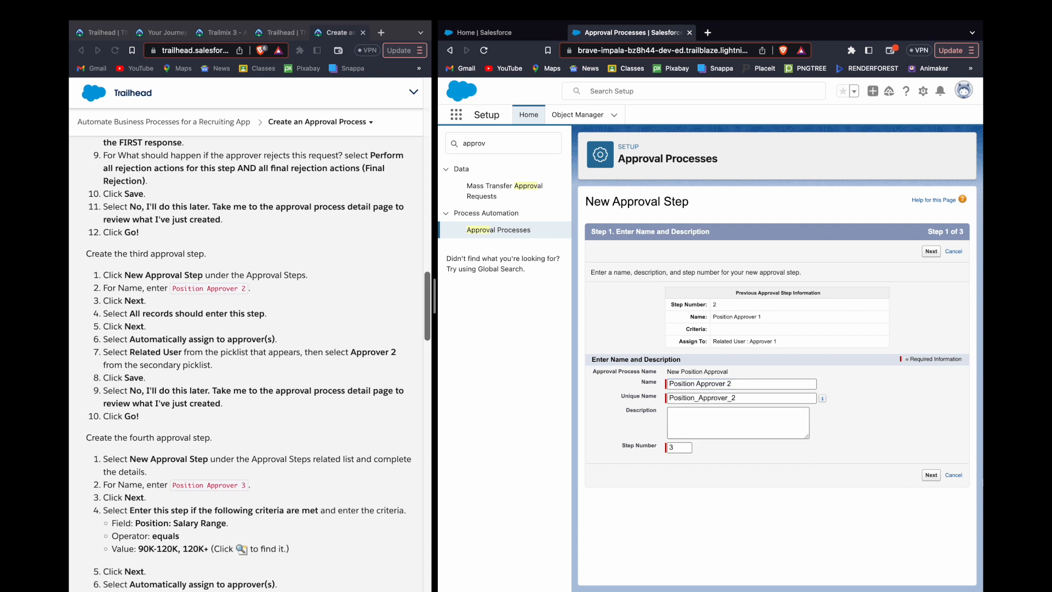
{"action": "left_click", "coordinate": [931, 475]}
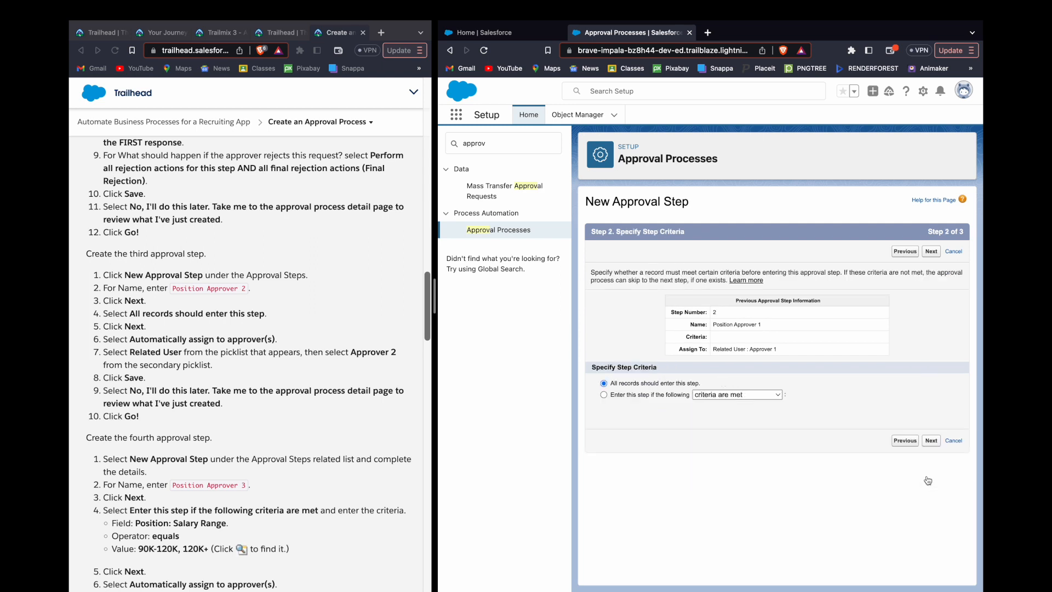
Step: Let all records enter the step and automatically assign it to the related user Approver 2
{"action": "left_click", "coordinate": [931, 441]}
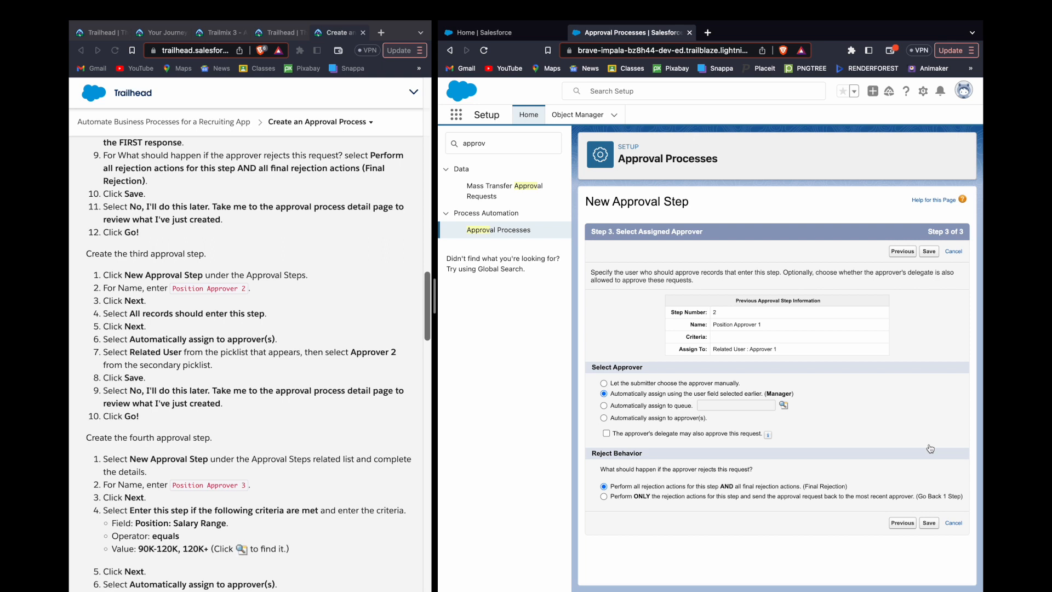
{"action": "left_click", "coordinate": [696, 418]}
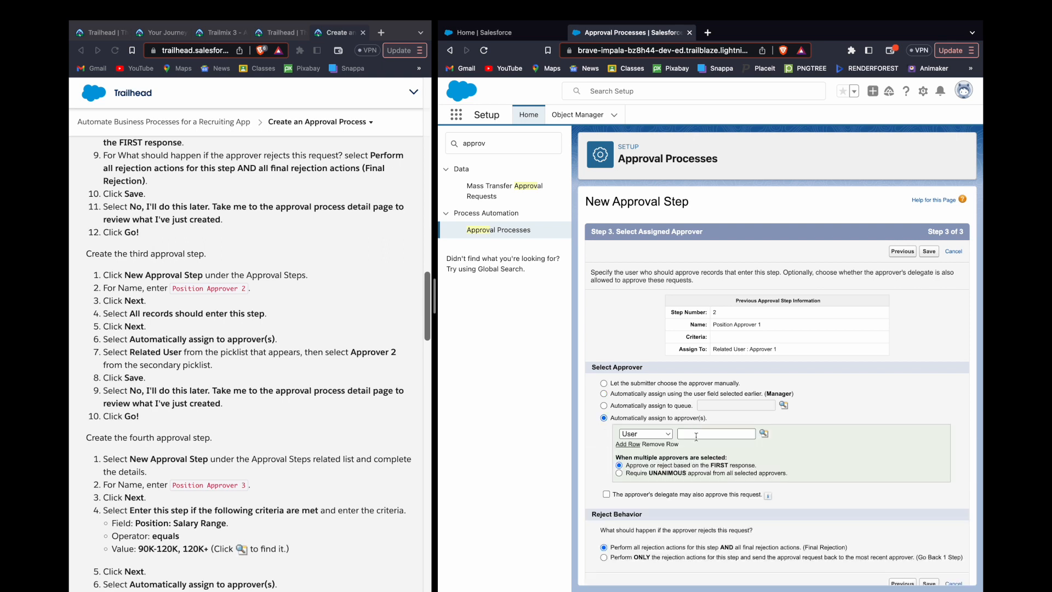
{"action": "left_click", "coordinate": [661, 434]}
{"action": "left_click", "coordinate": [652, 459]}
{"action": "left_click", "coordinate": [721, 434]}
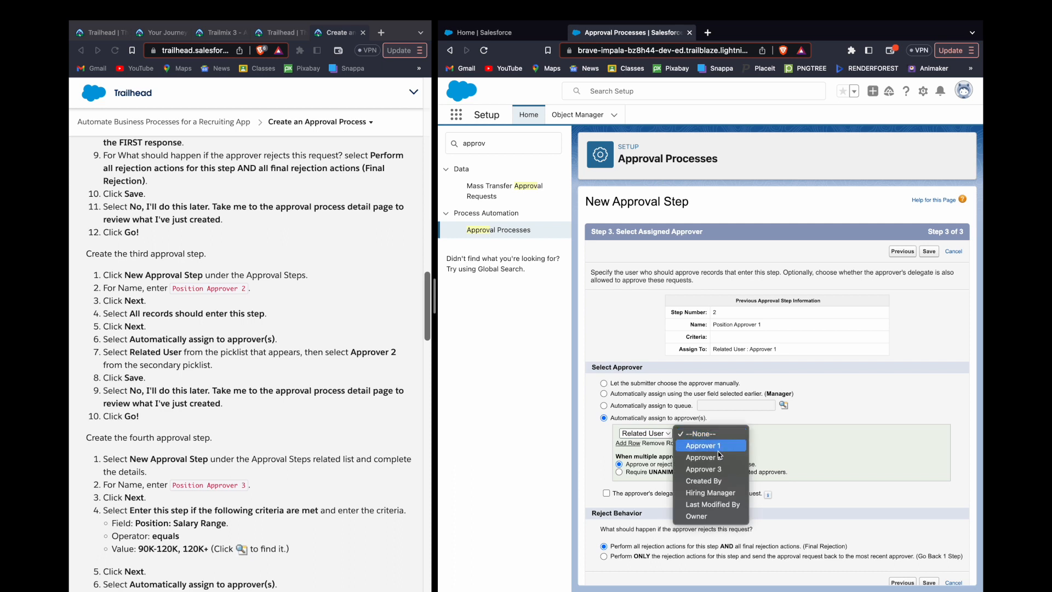
{"action": "left_click", "coordinate": [714, 457]}
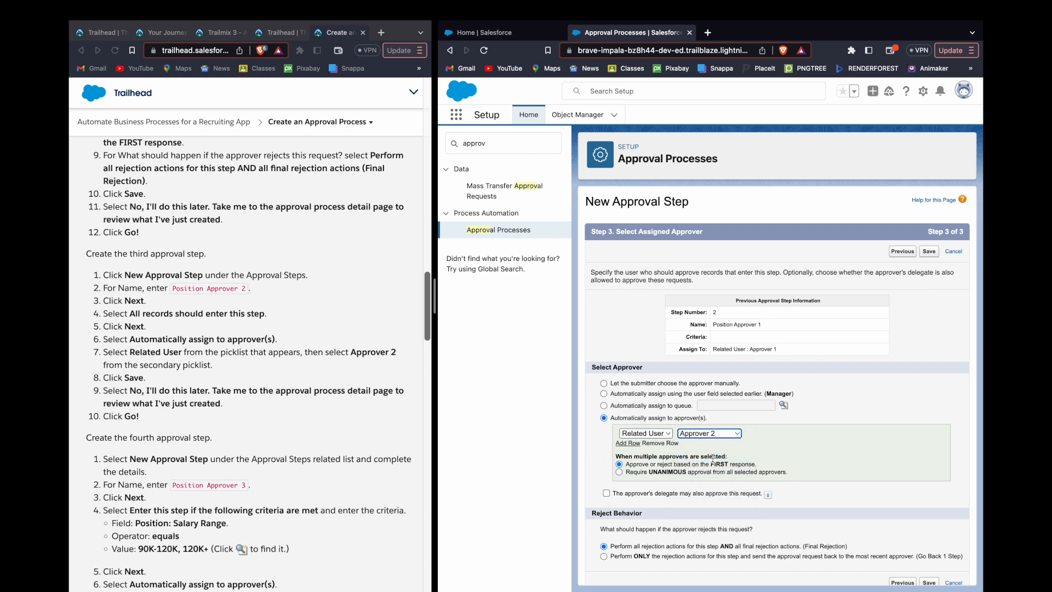
Step: Save the Position Approver 2 step and return to the process detail page without adding actions
{"action": "scroll", "coordinate": [644, 519], "scroll_direction": "down", "scroll_amount": 1}
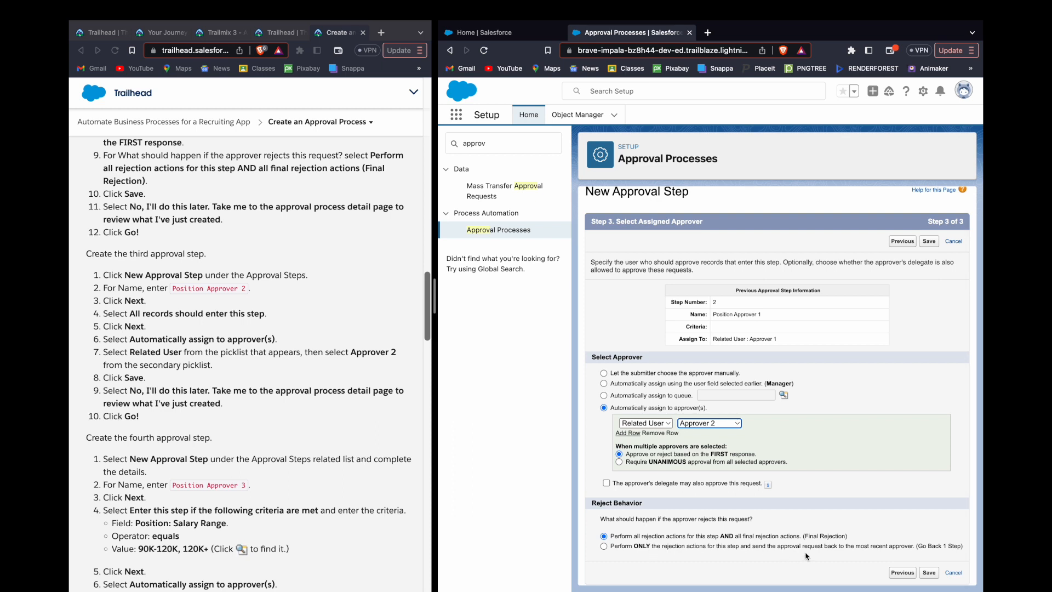
{"action": "left_click", "coordinate": [928, 572]}
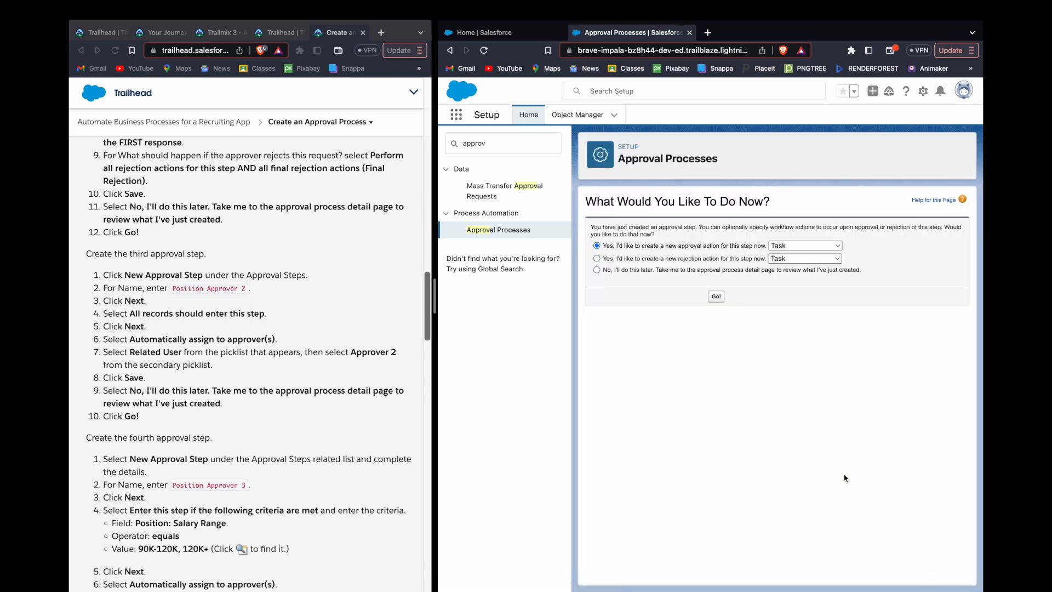
{"action": "left_click", "coordinate": [737, 270]}
{"action": "left_click", "coordinate": [717, 297]}
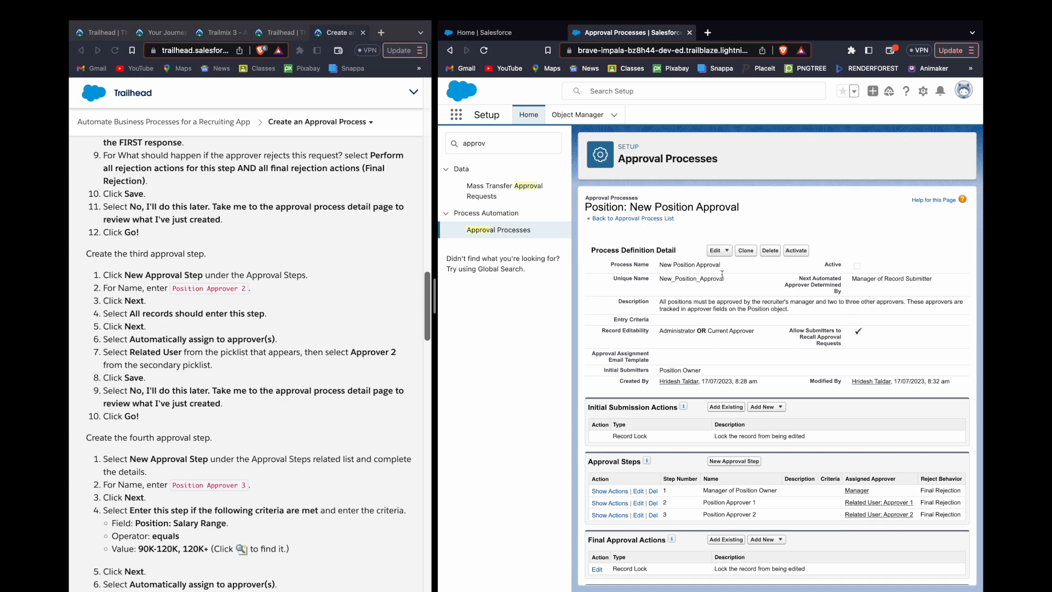
Step: Create a fourth approval step named Position Approver 4 and continue to its criteria
{"action": "scroll", "coordinate": [799, 464], "scroll_direction": "down", "scroll_amount": 2}
{"action": "left_click", "coordinate": [739, 347]}
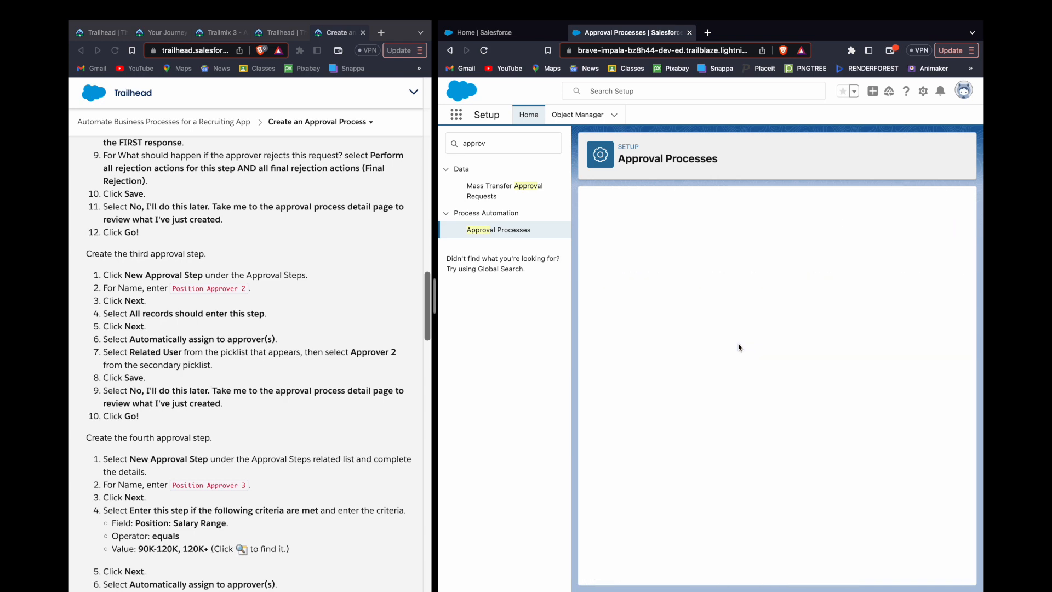
{"action": "scroll", "coordinate": [351, 352], "scroll_direction": "down", "scroll_amount": 5}
{"action": "scroll", "coordinate": [351, 351], "scroll_direction": "up", "scroll_amount": 1}
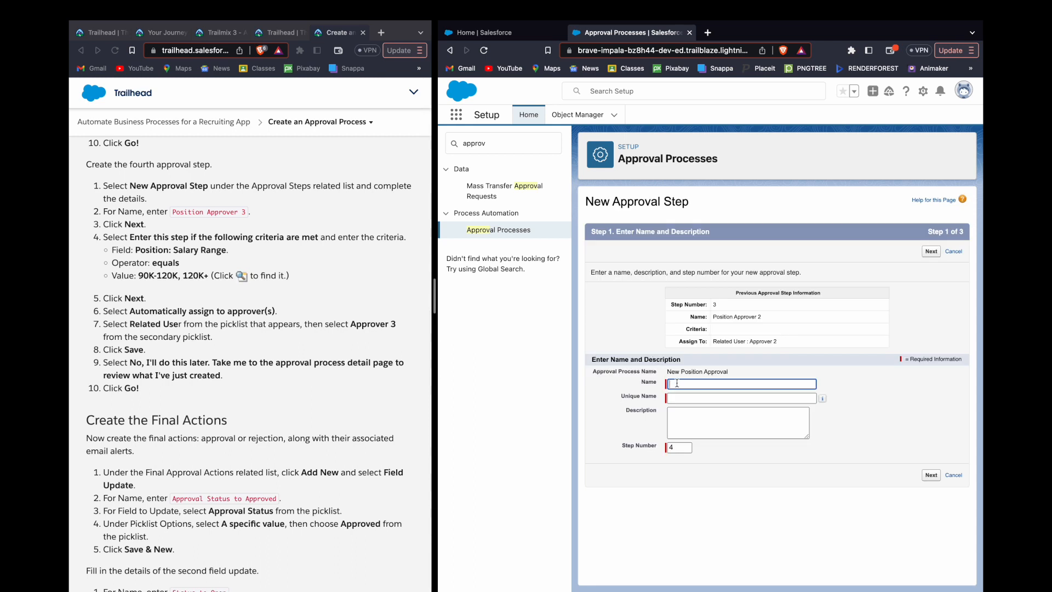
{"action": "left_click", "coordinate": [677, 383]}
{"action": "key", "text": "Up"}
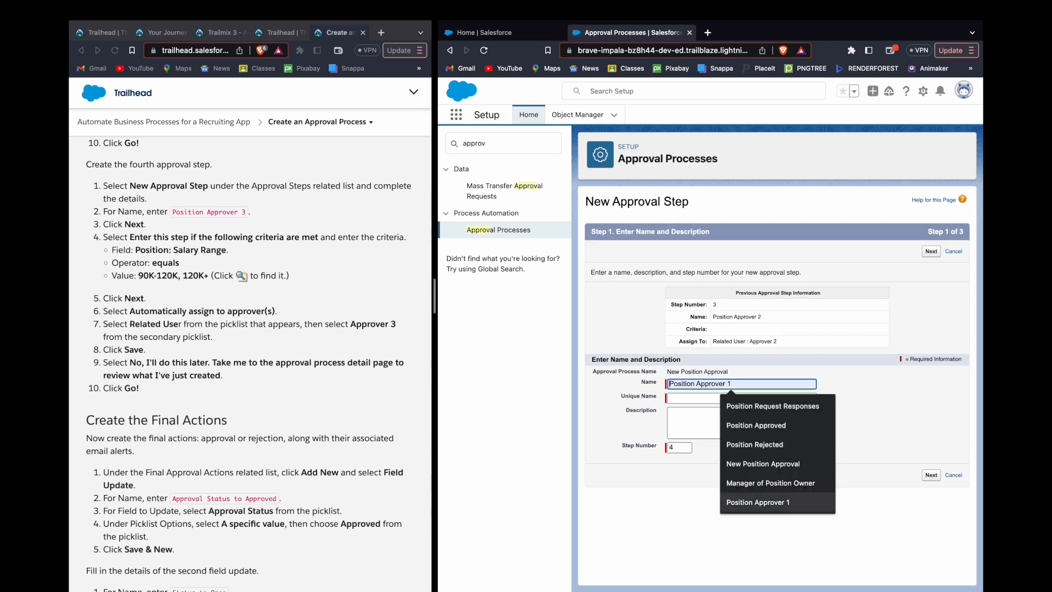
{"action": "key", "text": "Return"}
{"action": "key", "text": "BackSpace"}
{"action": "type", "text": "4"}
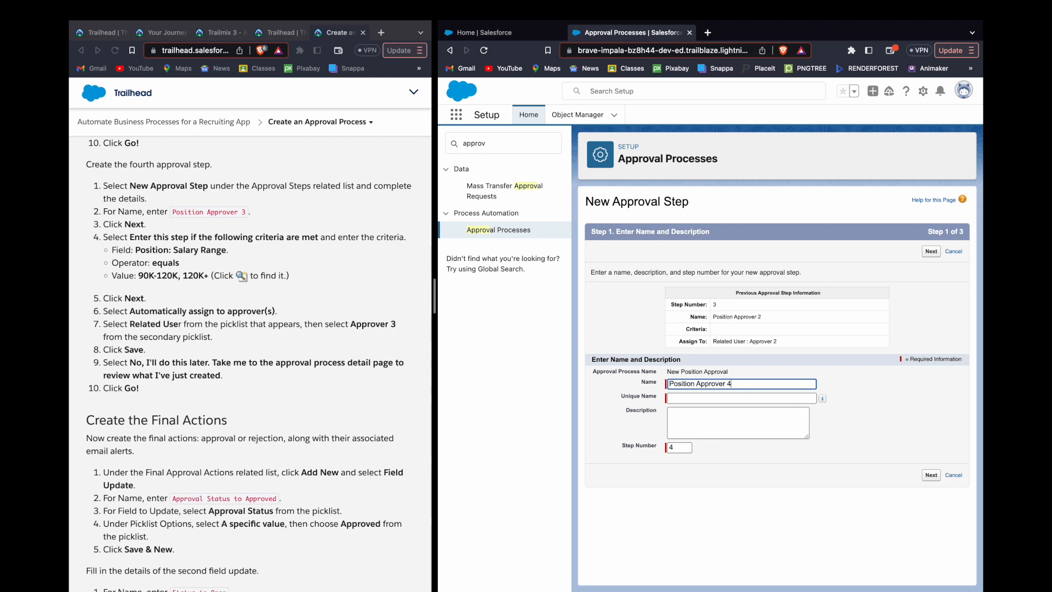
{"action": "left_click", "coordinate": [822, 475]}
{"action": "left_click", "coordinate": [932, 476]}
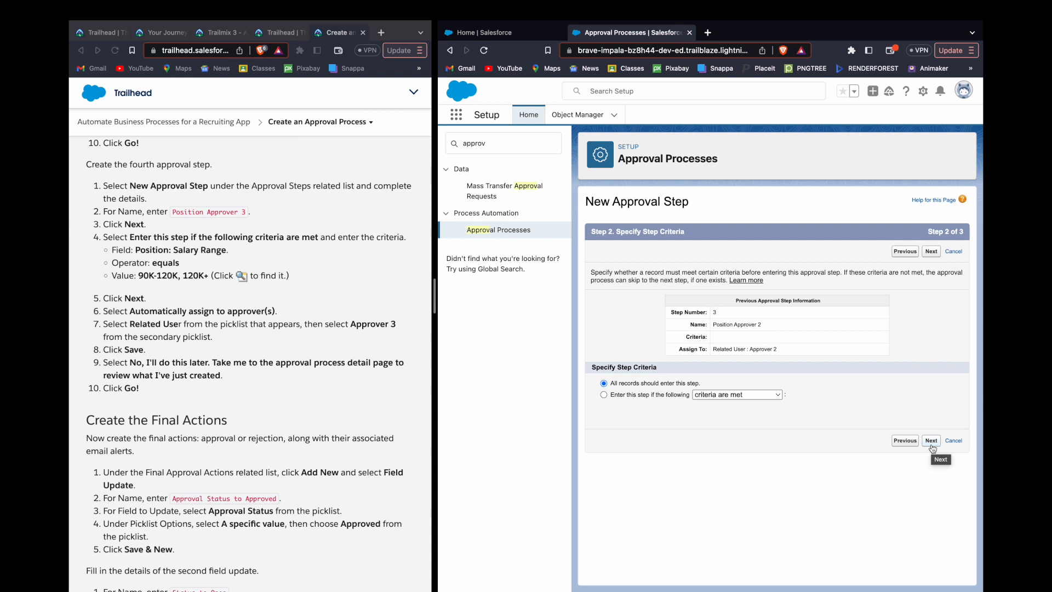
Step: Make the step conditional on criteria being met, using the field Position: Salary Range with the operator equals
{"action": "left_click", "coordinate": [655, 395]}
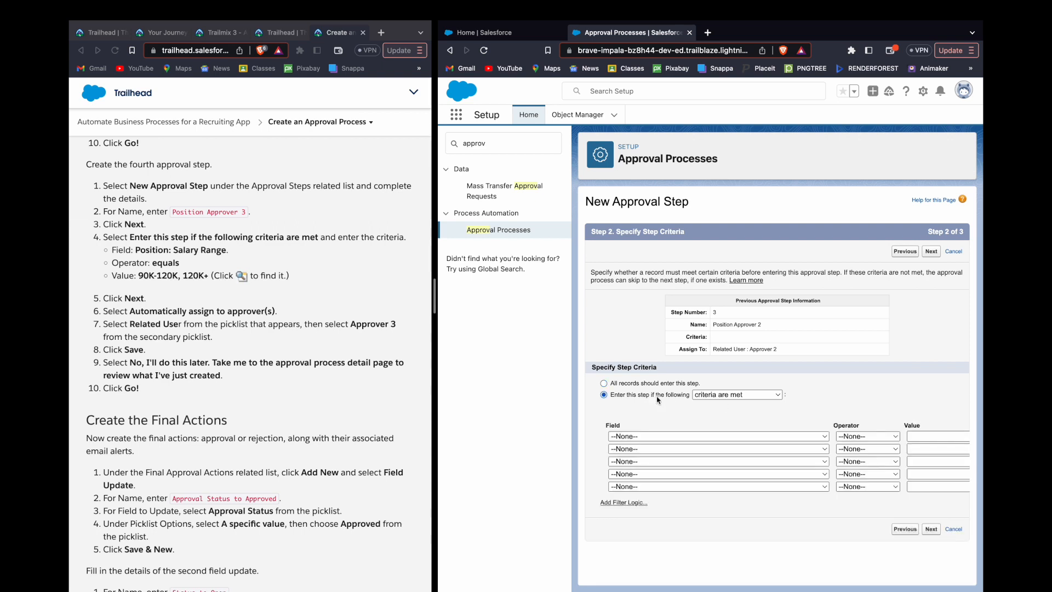
{"action": "left_click", "coordinate": [737, 395]}
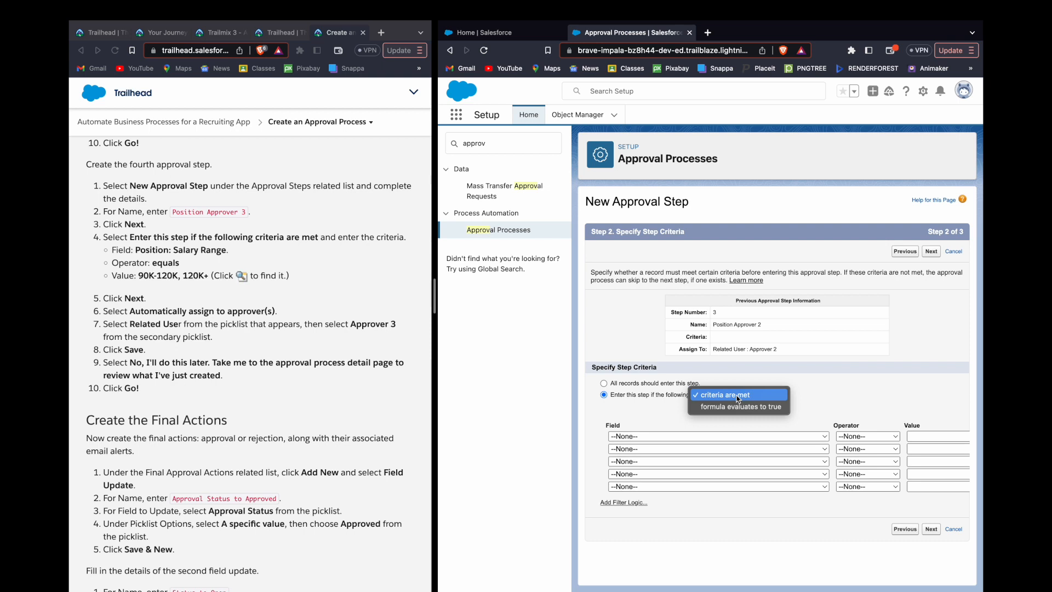
{"action": "left_click", "coordinate": [652, 424]}
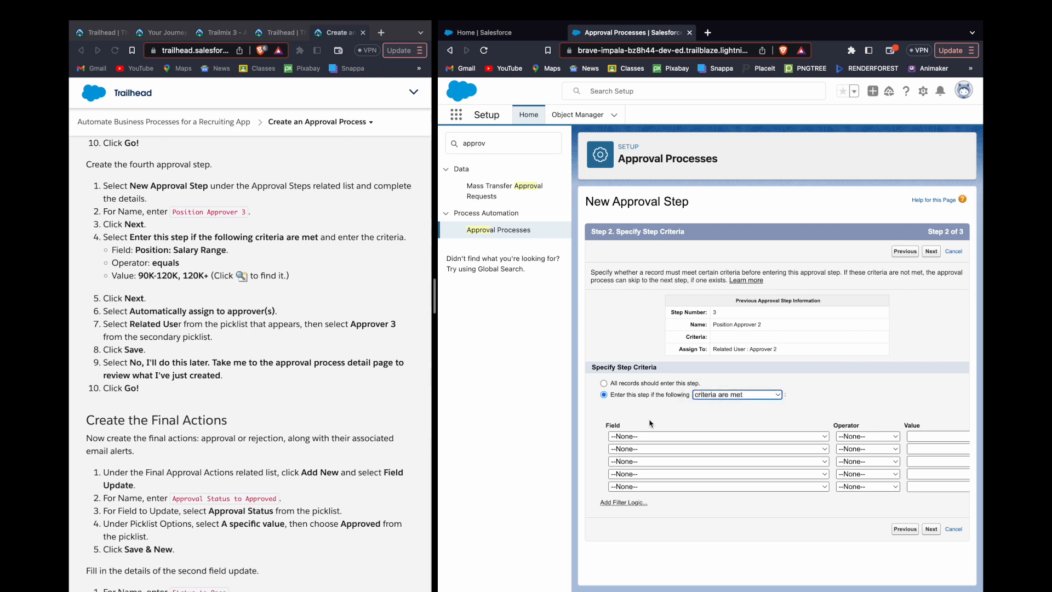
{"action": "left_click", "coordinate": [648, 437]}
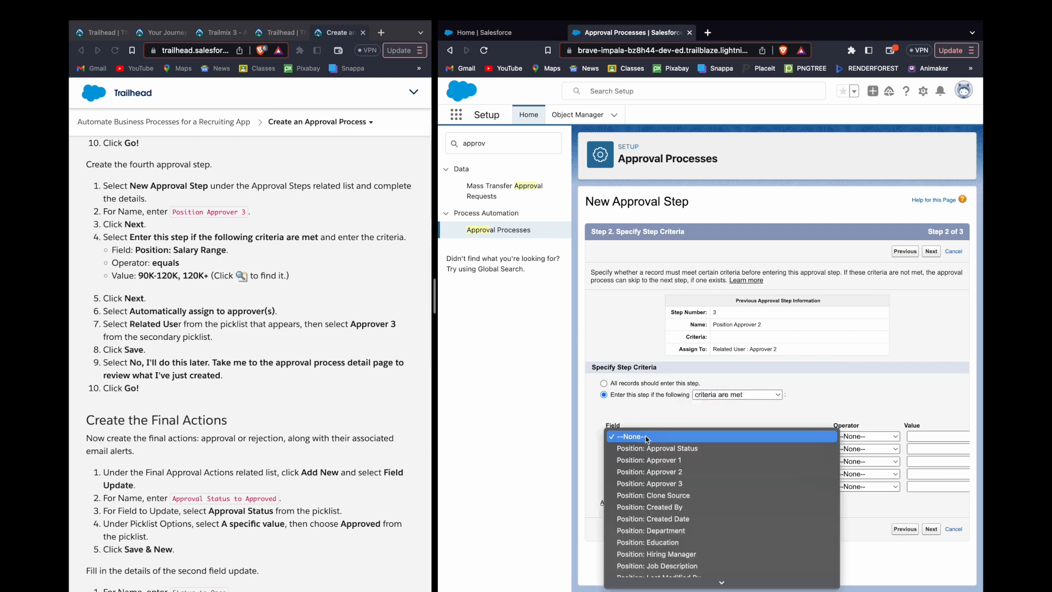
{"action": "key", "text": "Down"}
{"action": "key", "text": "Down"}
{"action": "key", "text": "Down"}
{"action": "key", "text": "Down"}
{"action": "key", "text": "Down"}
{"action": "key", "text": "Down"}
{"action": "key", "text": "Down"}
{"action": "key", "text": "Down"}
{"action": "key", "text": "Down"}
{"action": "key", "text": "Down"}
{"action": "key", "text": "Down"}
{"action": "key", "text": "Down"}
{"action": "key", "text": "Down"}
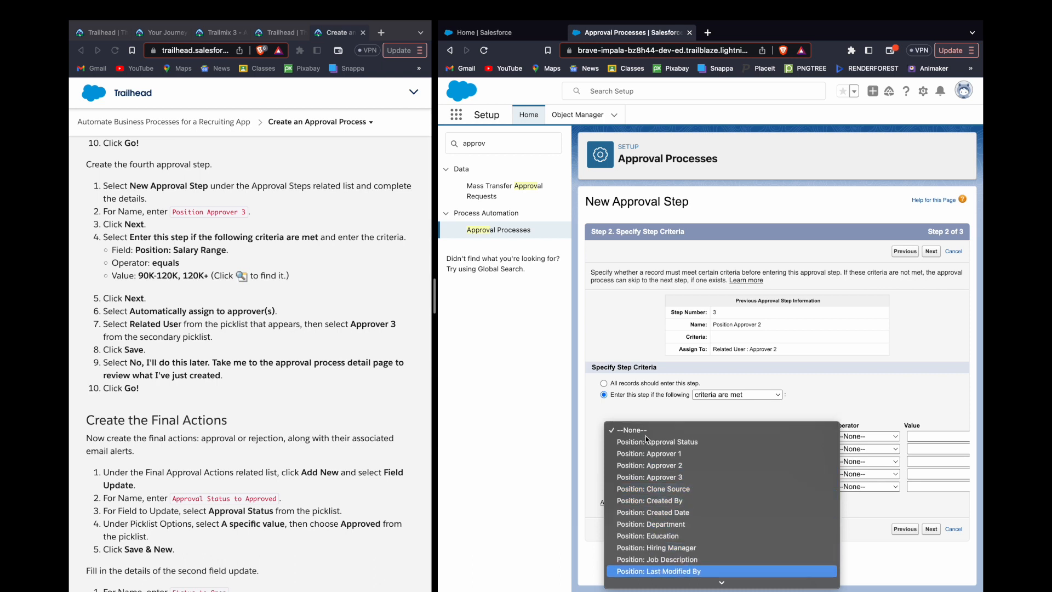
{"action": "key", "text": "Down"}
{"action": "key", "text": "Down"}
{"action": "key", "text": "Down"}
{"action": "key", "text": "Down"}
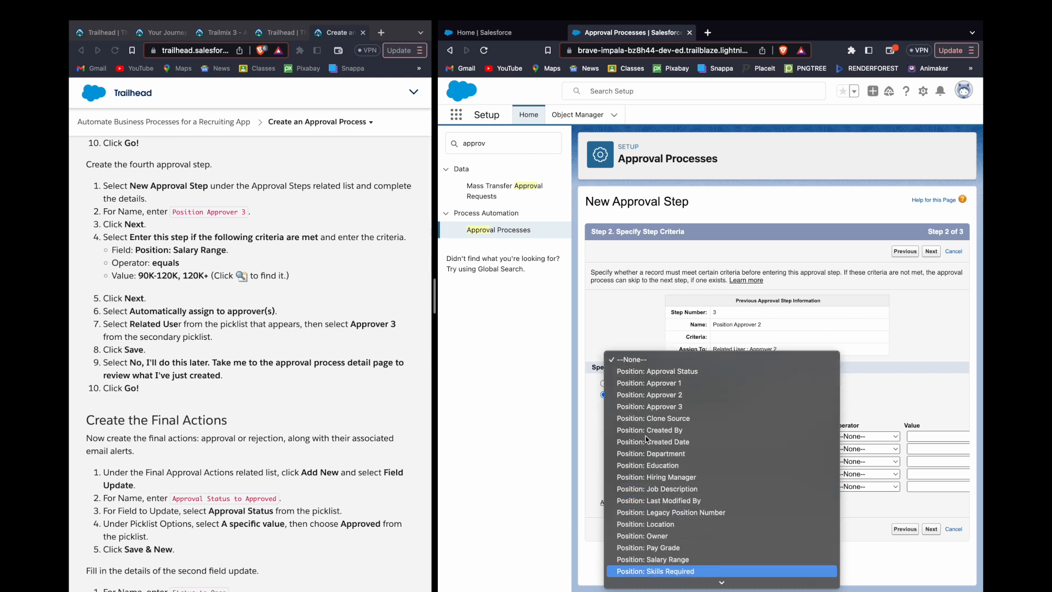
{"action": "key", "text": "Return"}
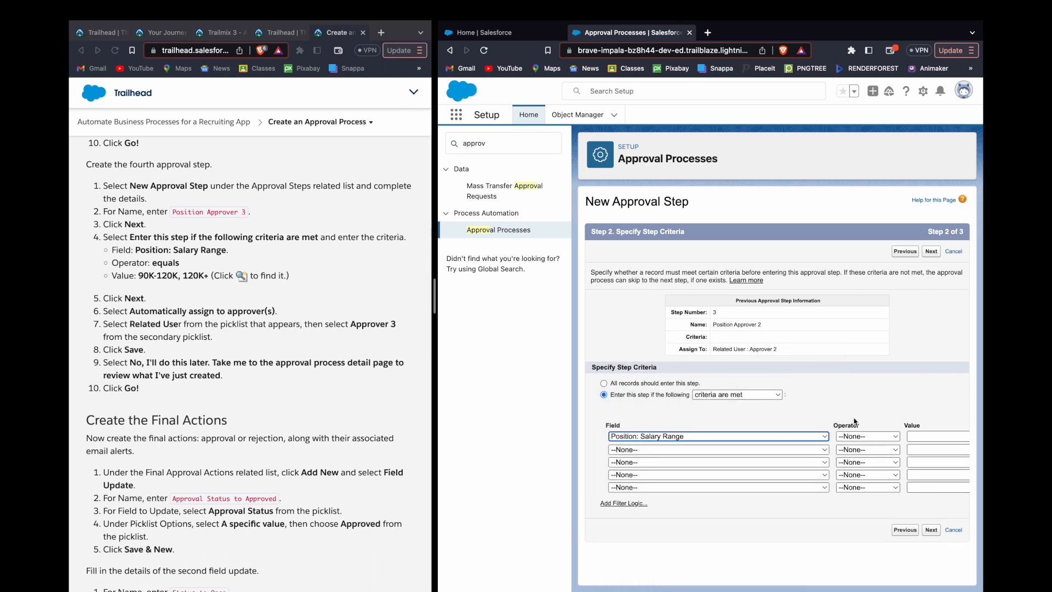
{"action": "left_click", "coordinate": [876, 436]}
{"action": "left_click", "coordinate": [869, 445]}
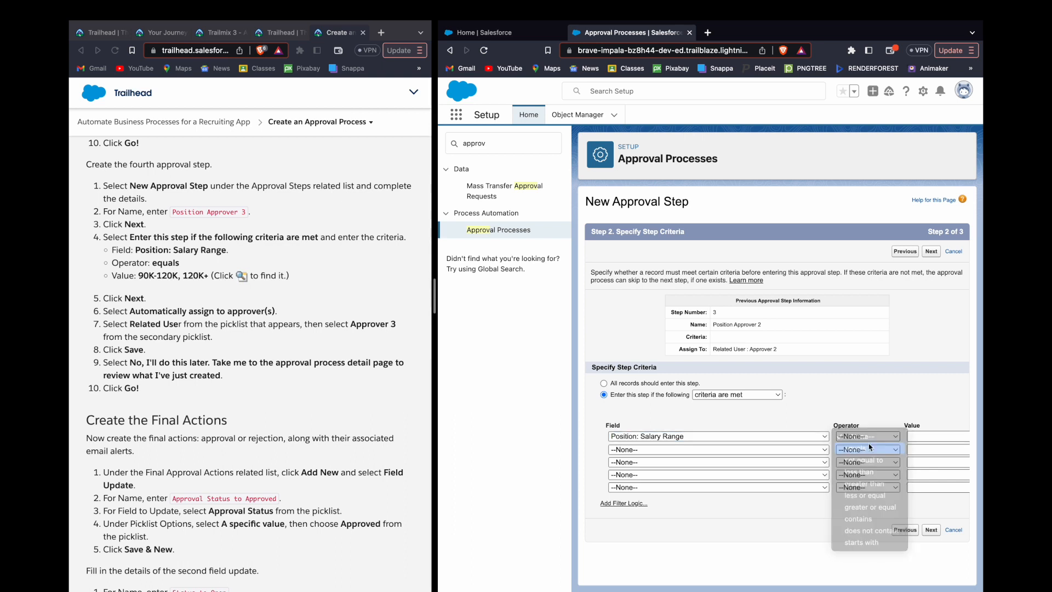
Step: Look up and insert 90K-120K and 120K+ as the Salary Range criterion values, and continue to the approver selection
{"action": "left_click", "coordinate": [923, 437]}
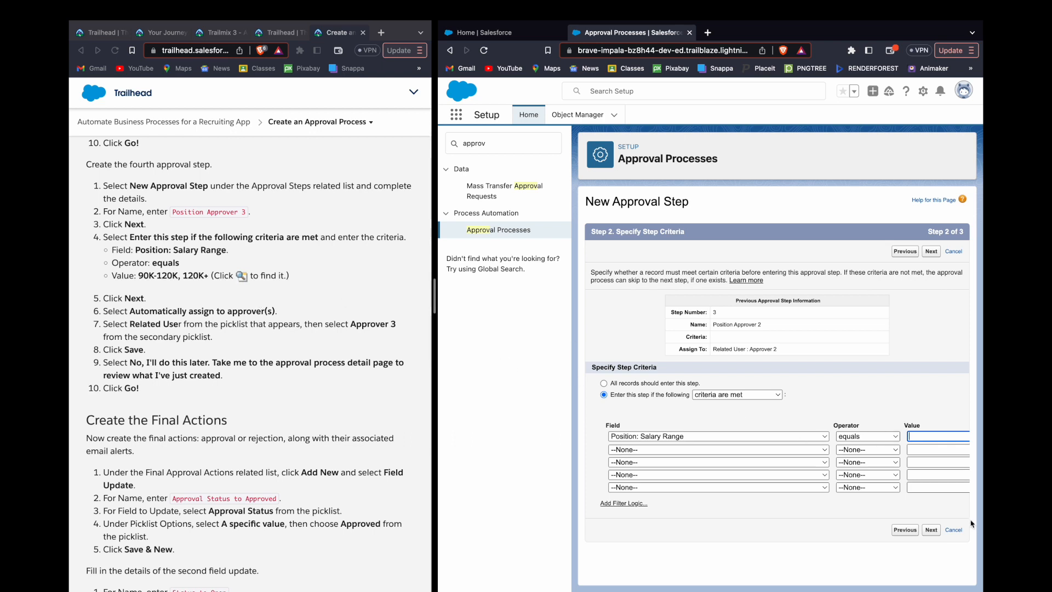
{"action": "scroll", "coordinate": [964, 515], "scroll_direction": "right", "scroll_amount": 3}
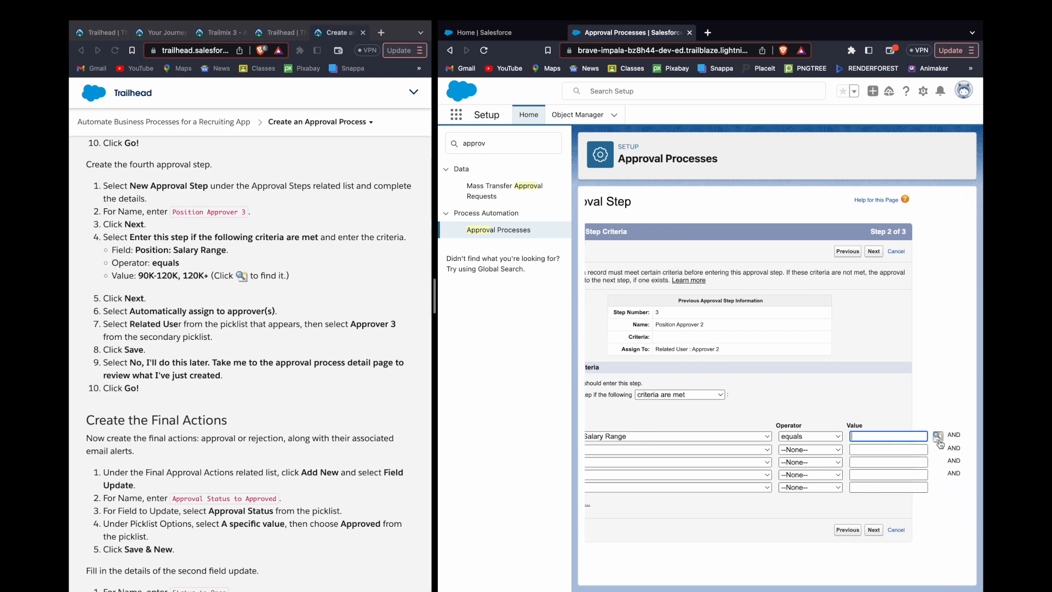
{"action": "left_click", "coordinate": [938, 437]}
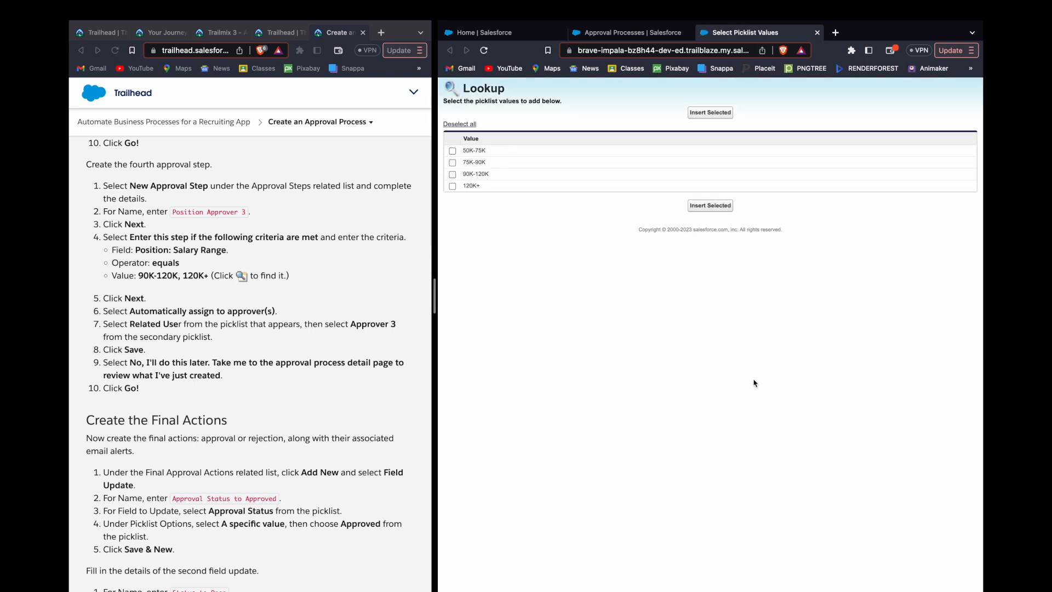
{"action": "left_click", "coordinate": [452, 174]}
{"action": "left_click", "coordinate": [707, 206]}
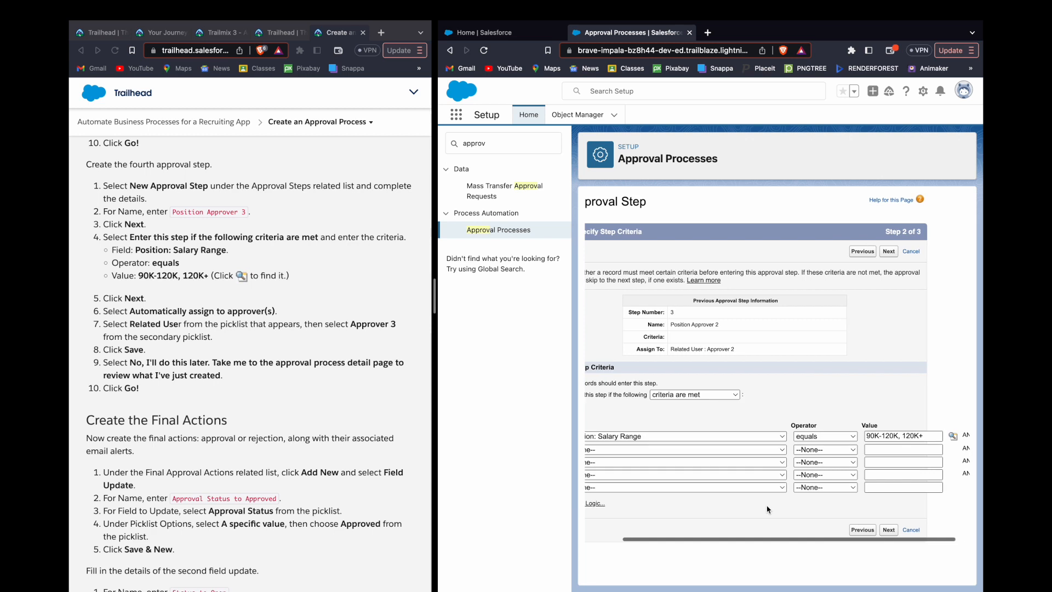
{"action": "scroll", "coordinate": [767, 509], "scroll_direction": "left", "scroll_amount": 3}
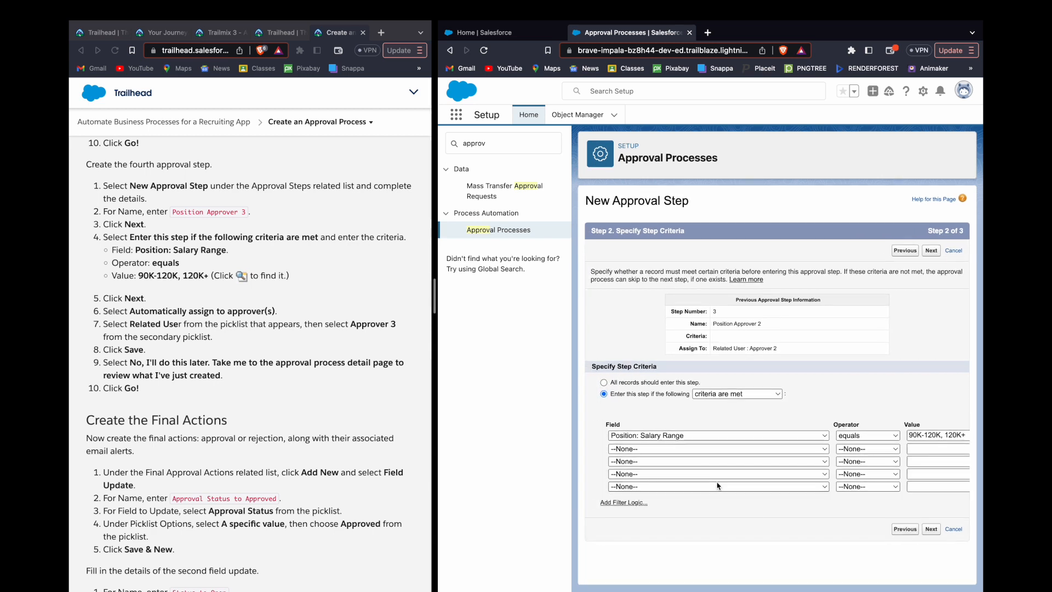
{"action": "left_click", "coordinate": [930, 531]}
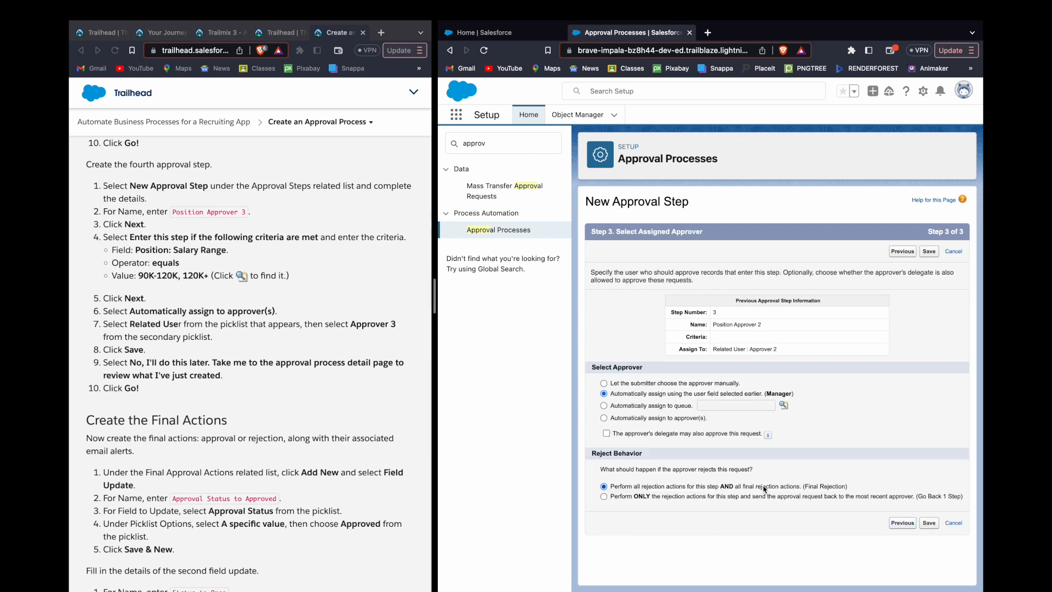
Step: Automatically assign the fourth approval step to the related user Approver 3
{"action": "left_click", "coordinate": [630, 418]}
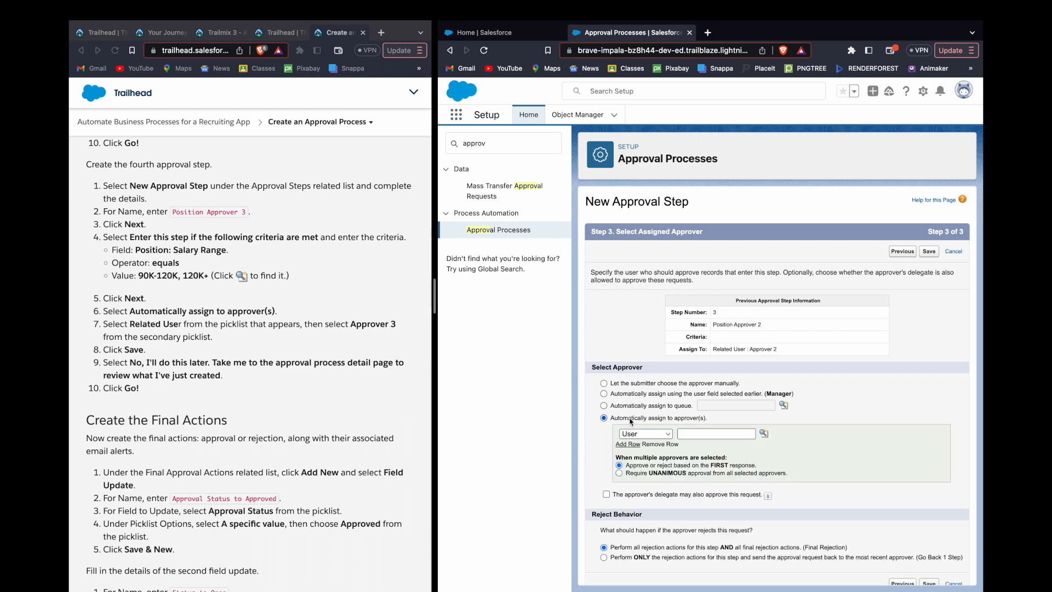
{"action": "left_click", "coordinate": [648, 433]}
{"action": "left_click", "coordinate": [648, 457]}
{"action": "left_click", "coordinate": [722, 437]}
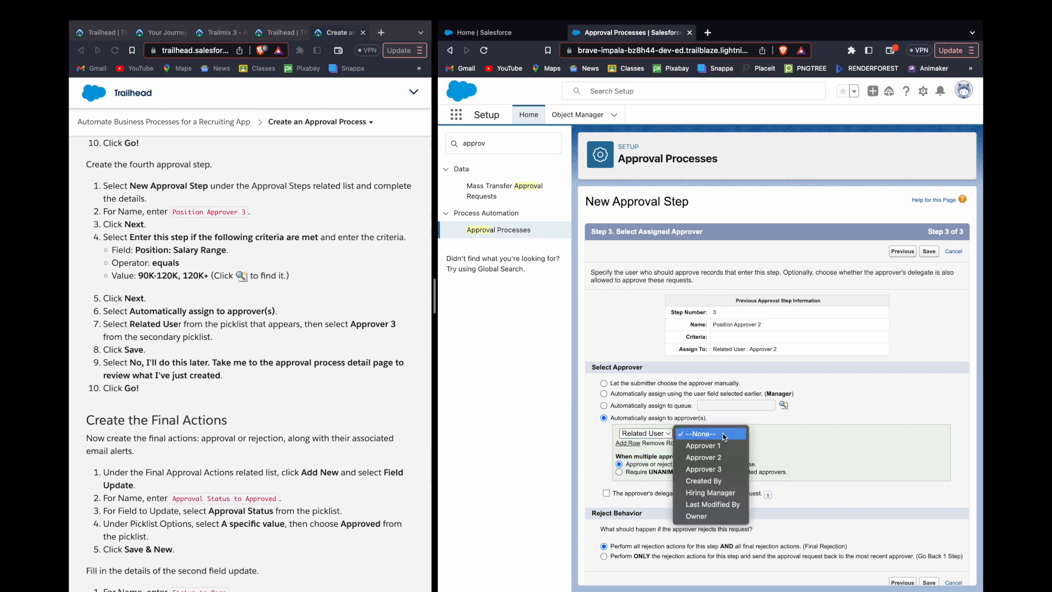
{"action": "left_click", "coordinate": [706, 469]}
{"action": "scroll", "coordinate": [705, 470], "scroll_direction": "down", "scroll_amount": 1}
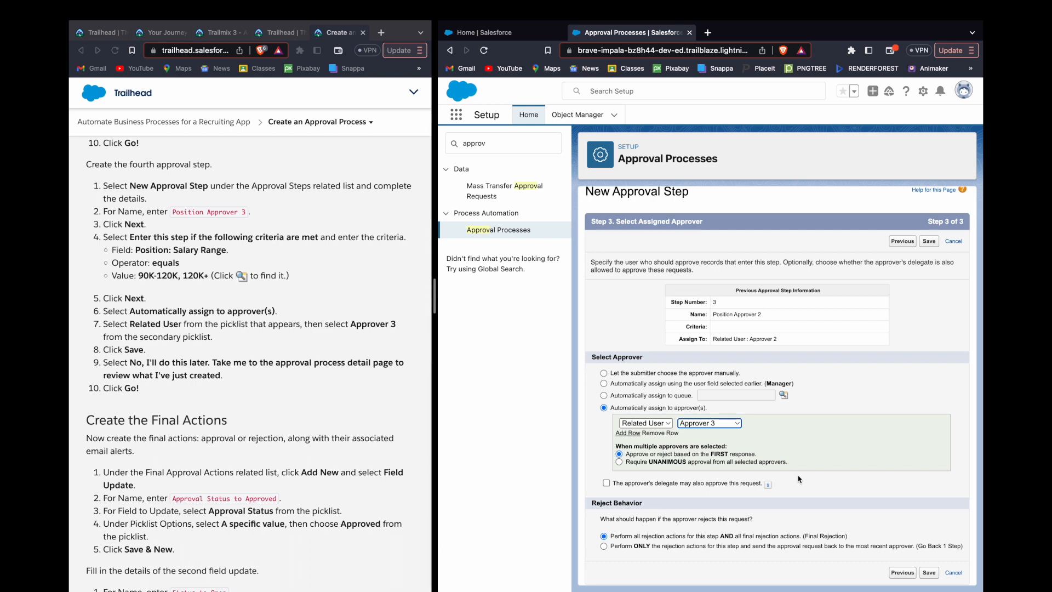
Step: Save the fourth approval step and go to the approval process detail page
{"action": "left_click", "coordinate": [928, 572]}
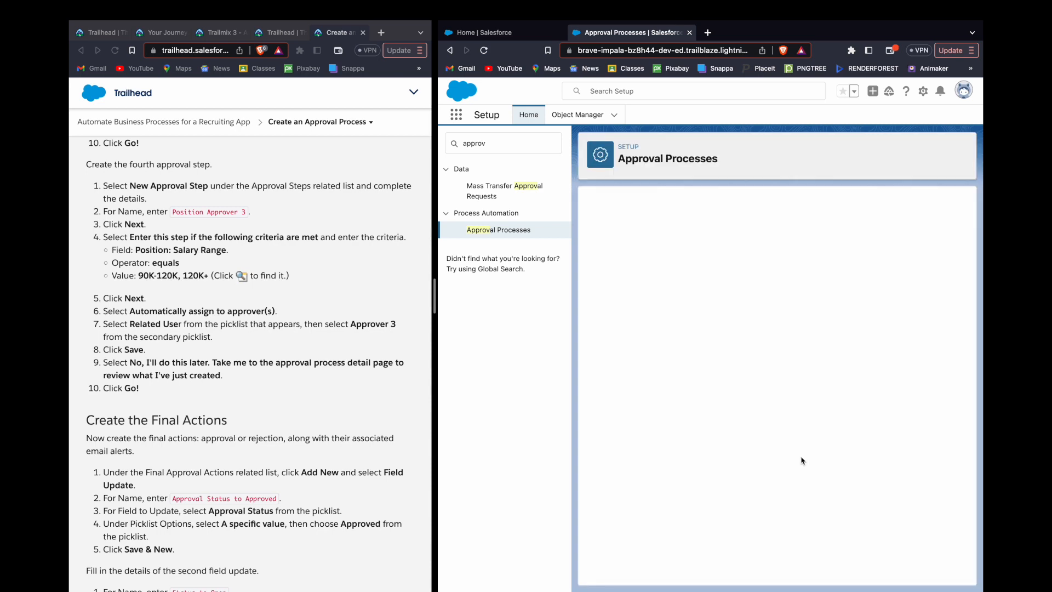
{"action": "left_click", "coordinate": [716, 297]}
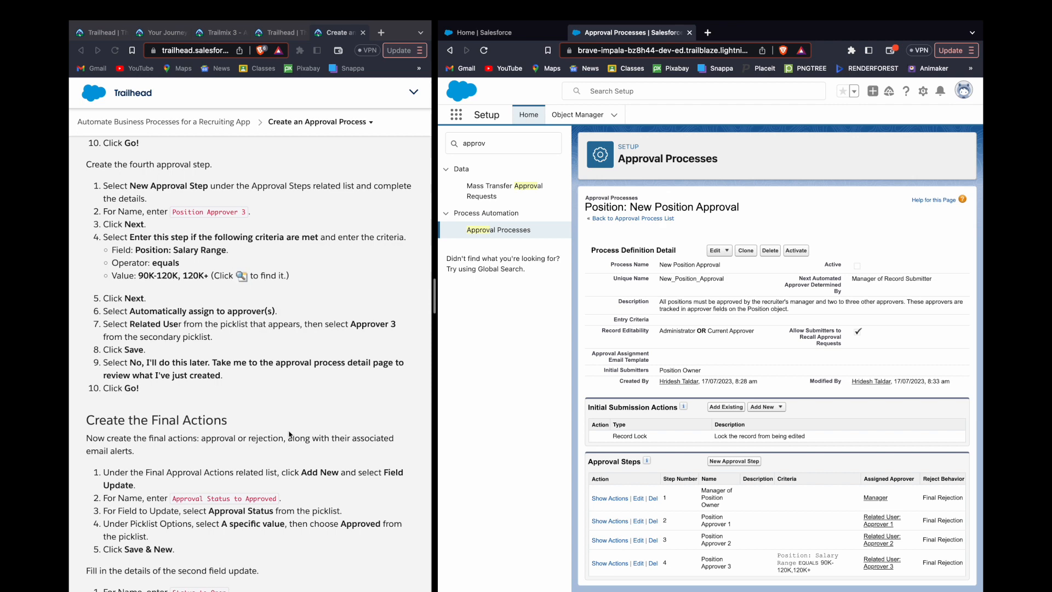
Step: Add a field update to the Final Approval Actions named Approval Status to Approved, with Approval Status as the field to update
{"action": "scroll", "coordinate": [290, 434], "scroll_direction": "down", "scroll_amount": 5}
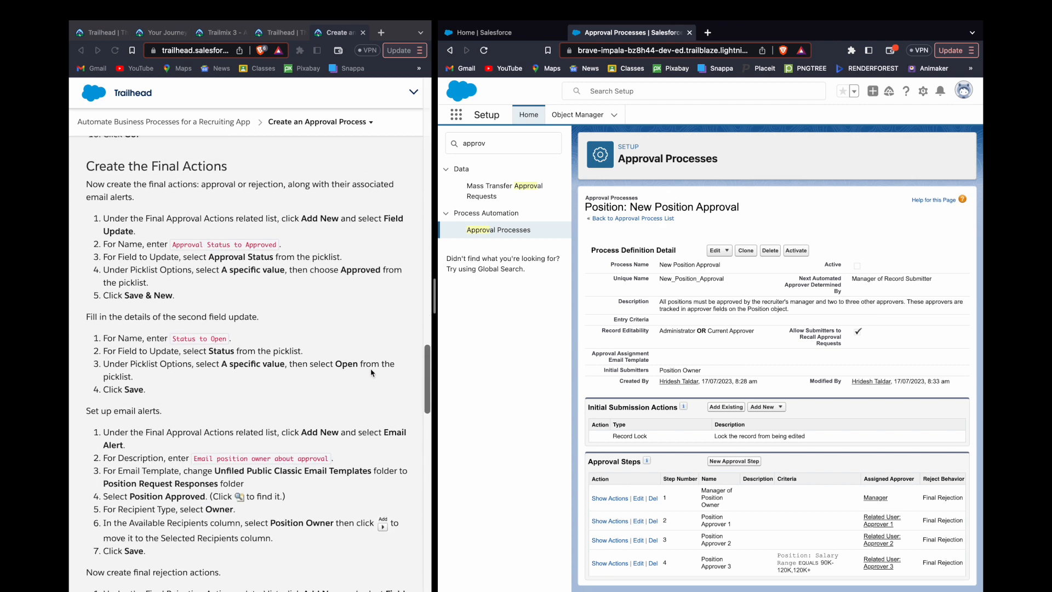
{"action": "scroll", "coordinate": [791, 338], "scroll_direction": "down", "scroll_amount": 1}
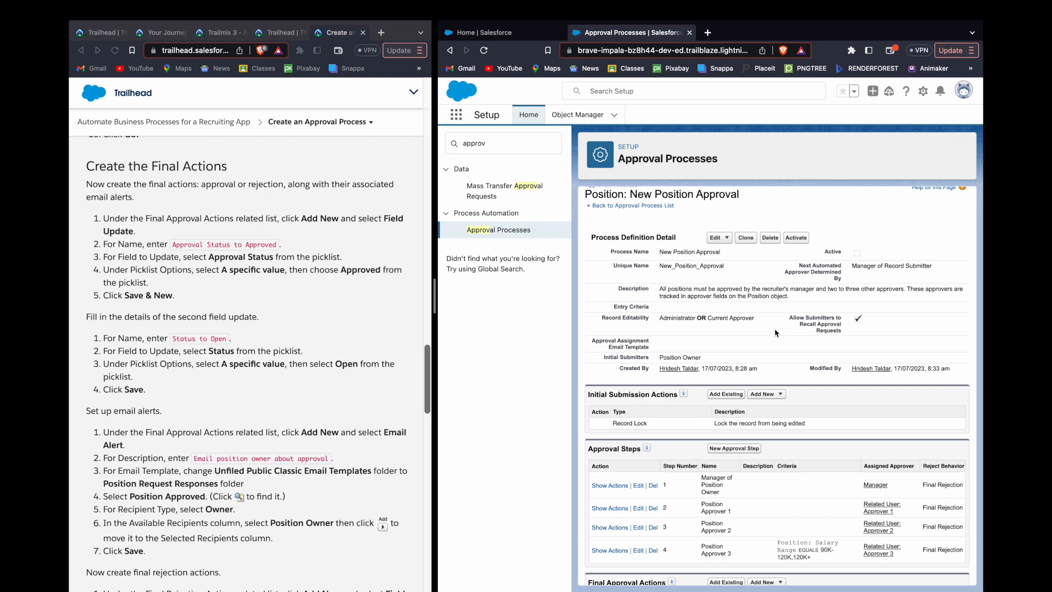
{"action": "scroll", "coordinate": [735, 385], "scroll_direction": "down", "scroll_amount": 3}
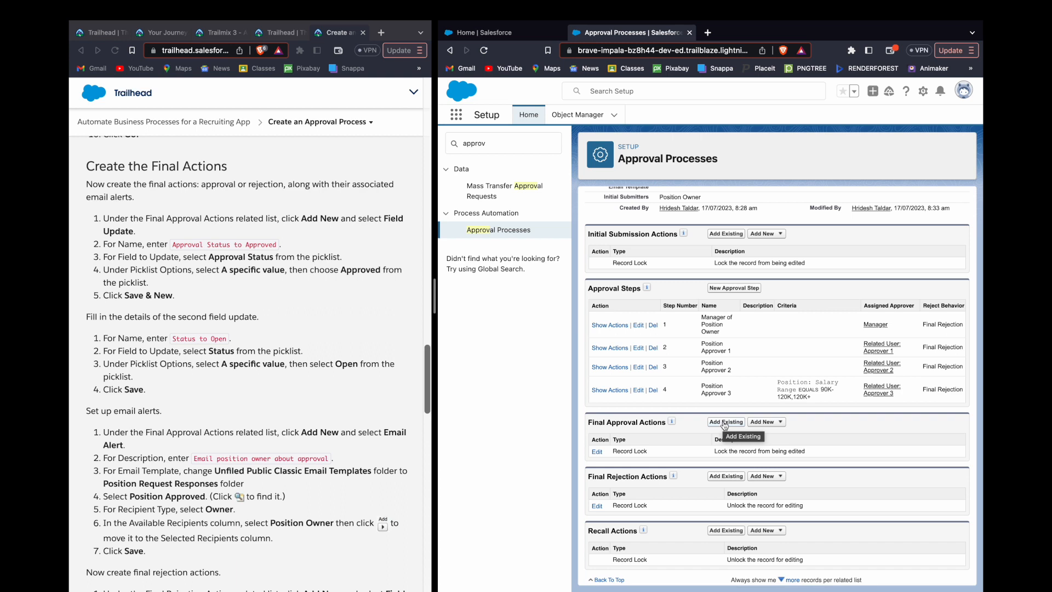
{"action": "left_click", "coordinate": [761, 423]}
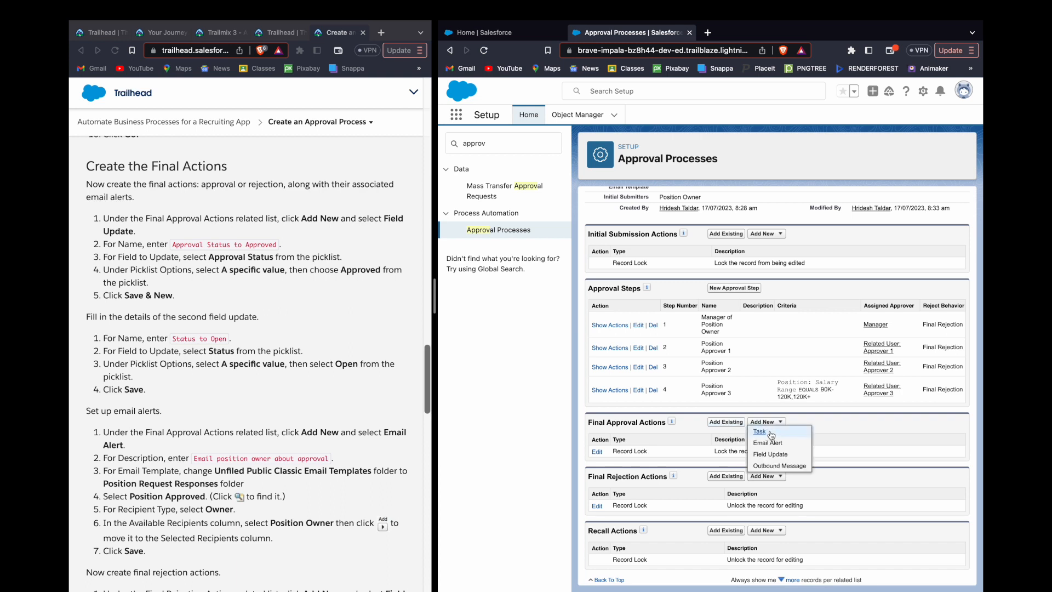
{"action": "left_click", "coordinate": [770, 455]}
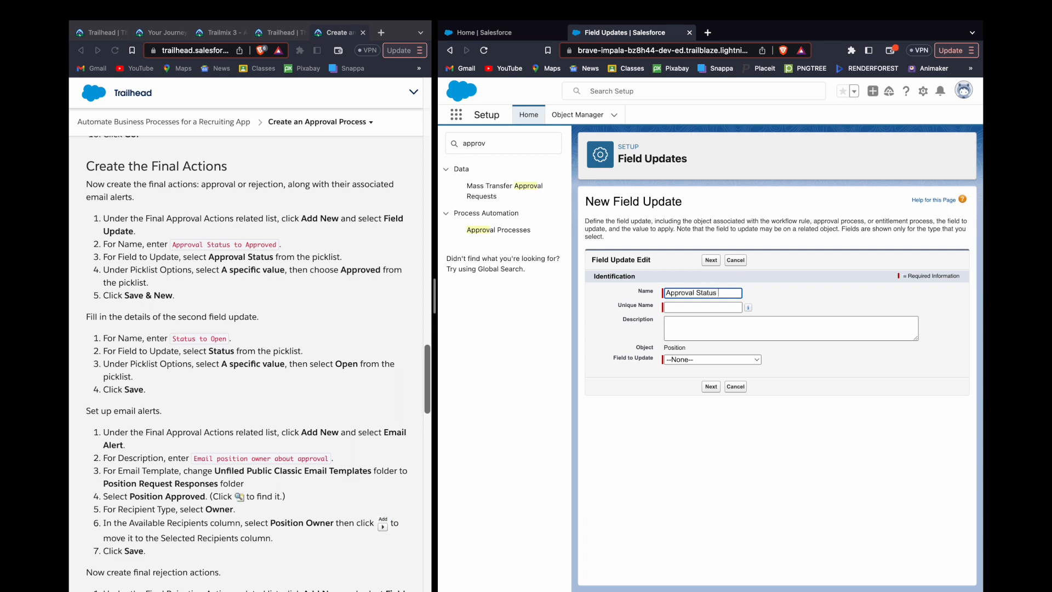
{"action": "type", "text": "Approved"}
{"action": "left_click", "coordinate": [711, 308]}
{"action": "left_click", "coordinate": [738, 327]}
{"action": "left_click", "coordinate": [708, 360]}
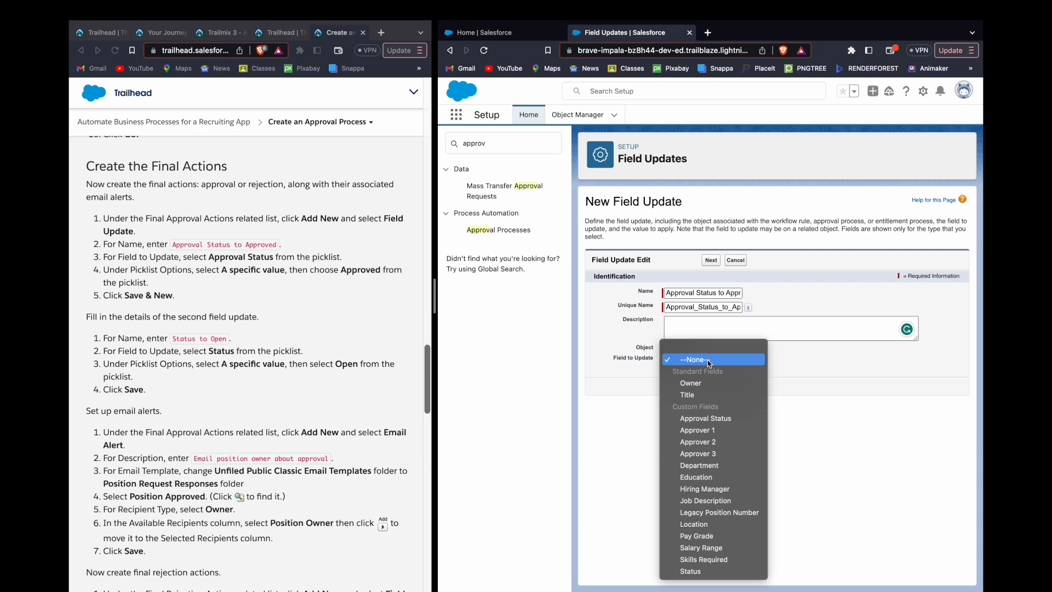
{"action": "left_click", "coordinate": [700, 420]}
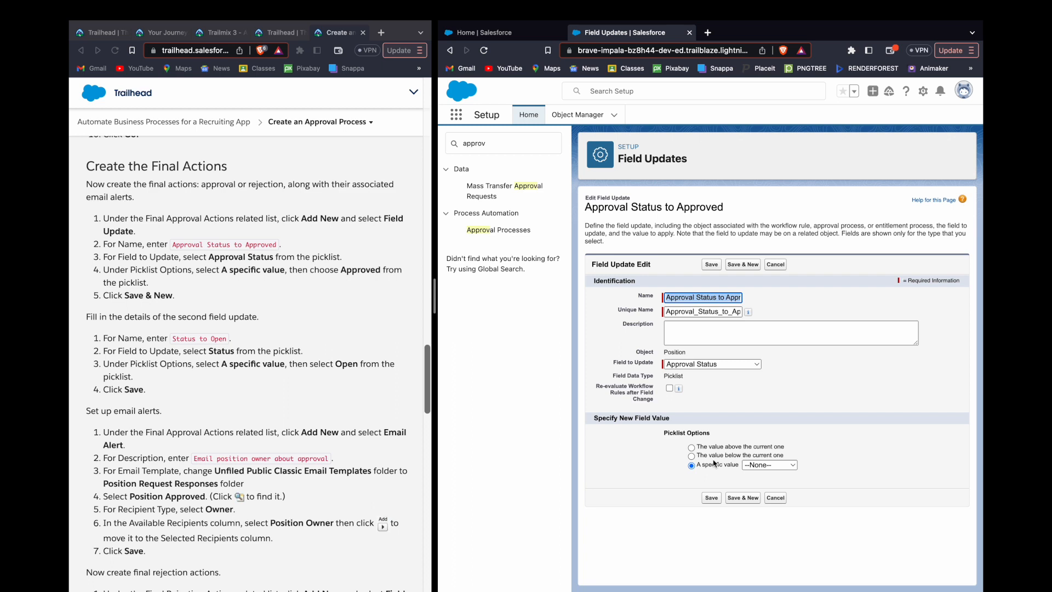
Step: Set the field update's specific picklist value to Approved, then save it and start another new field update
{"action": "left_click", "coordinate": [786, 466]}
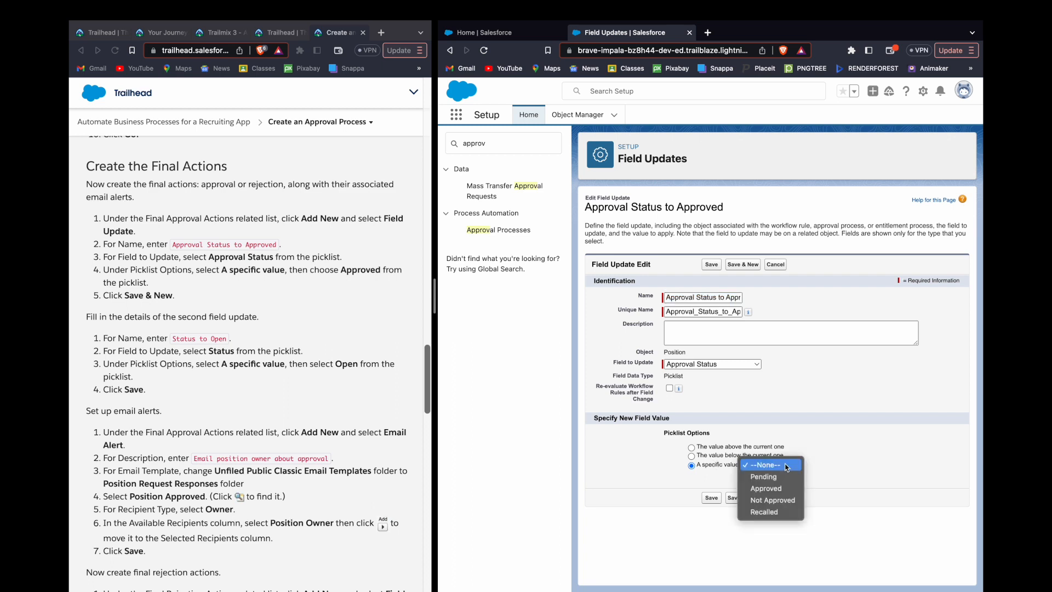
{"action": "left_click", "coordinate": [778, 488]}
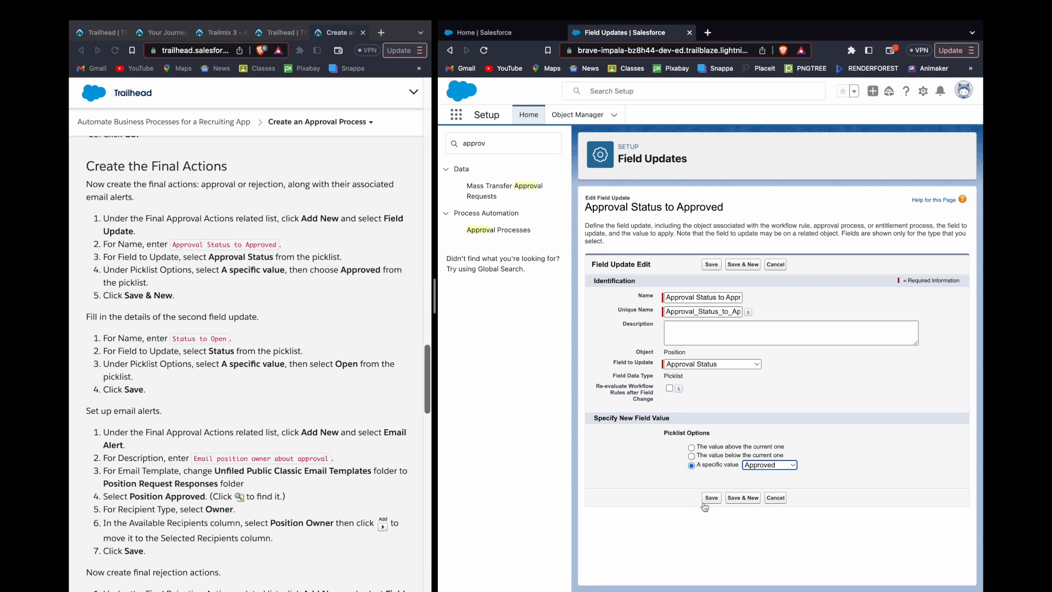
{"action": "left_click", "coordinate": [742, 499]}
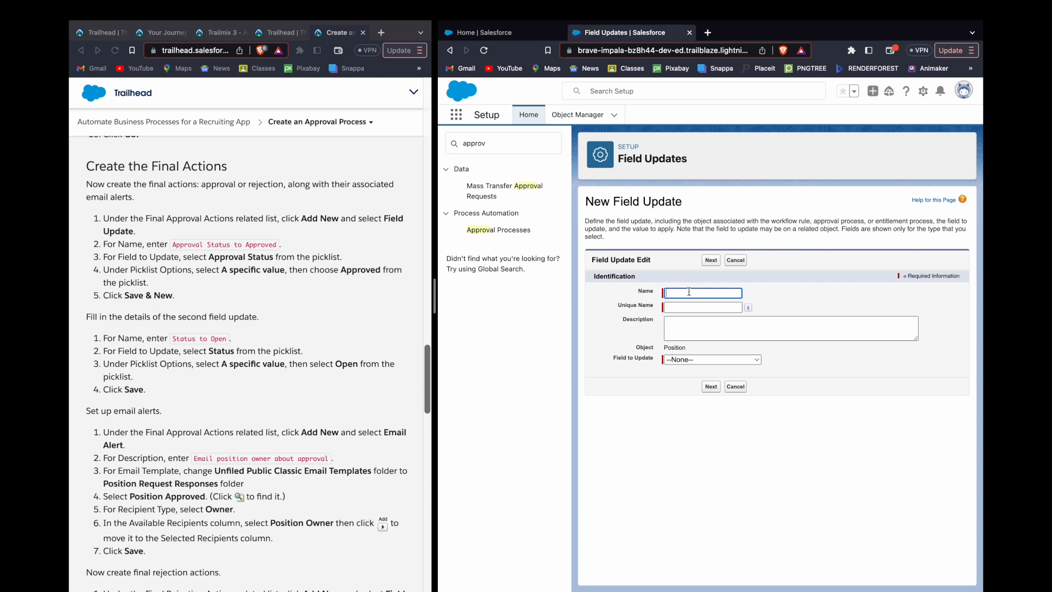
Step: Name the second field update Status to Open and choose Status as the field to update
{"action": "type", "text": "Status to Open"}
{"action": "left_click", "coordinate": [711, 359]}
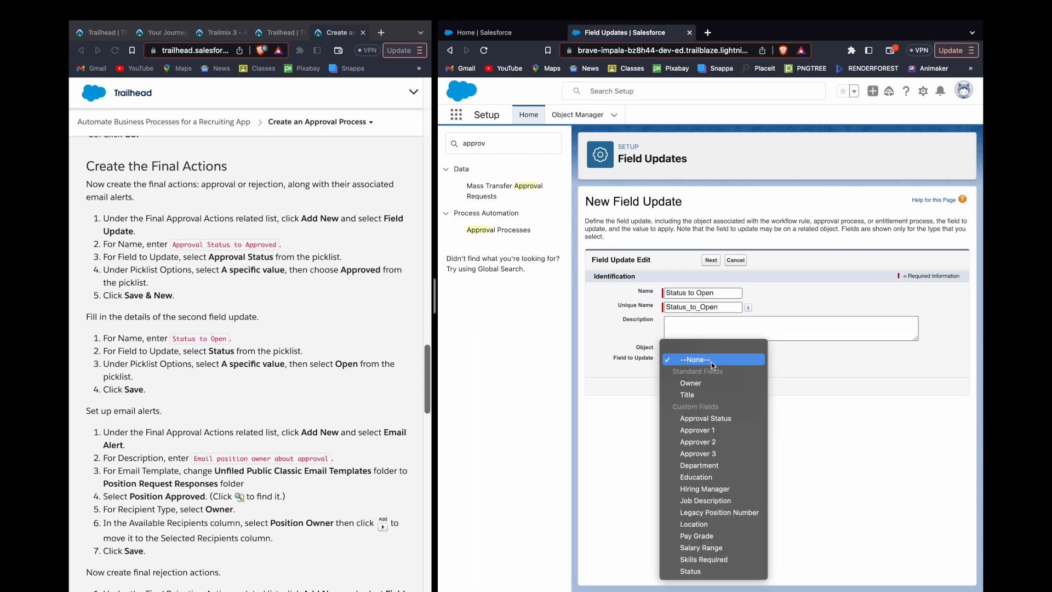
{"action": "key", "text": "s"}
{"action": "key", "text": "s"}
{"action": "key", "text": "Down"}
{"action": "key", "text": "Down"}
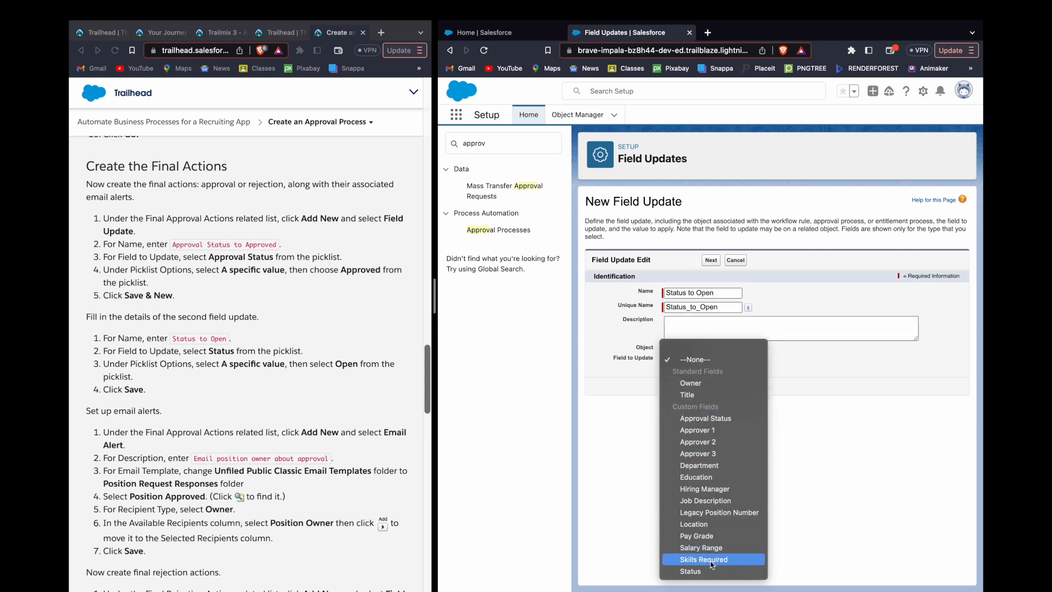
{"action": "key", "text": "Return"}
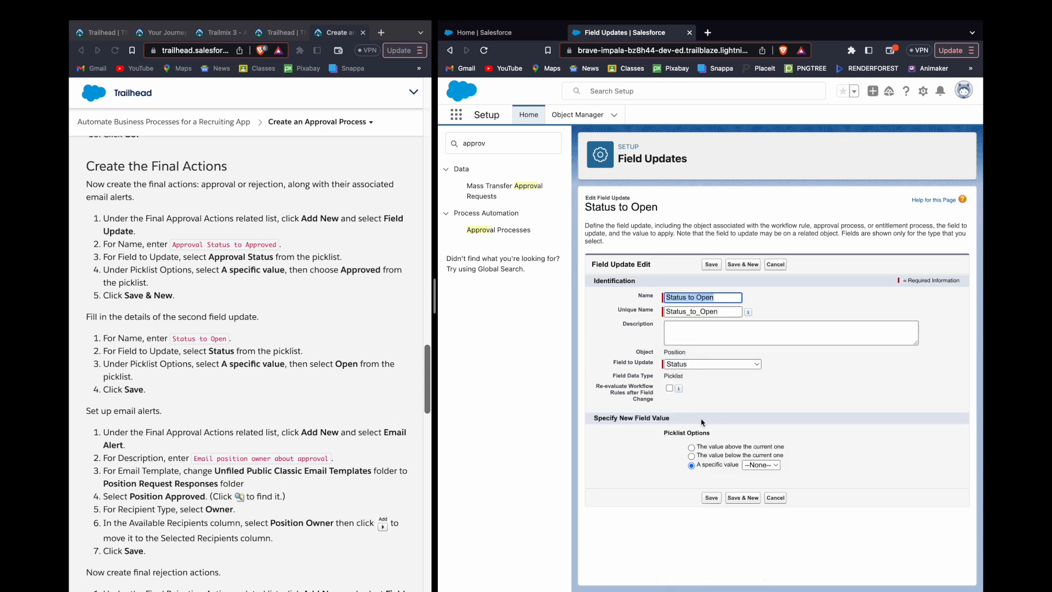
Step: Set the Status field update's specific picklist value to Open and save it
{"action": "left_click", "coordinate": [756, 464]}
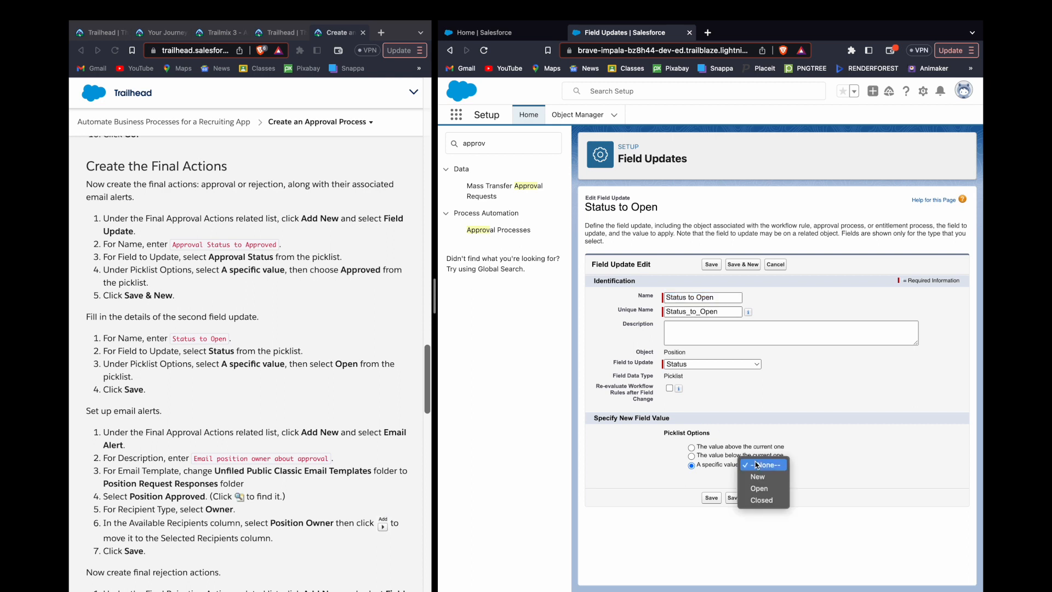
{"action": "left_click", "coordinate": [759, 489]}
{"action": "left_click", "coordinate": [661, 447]}
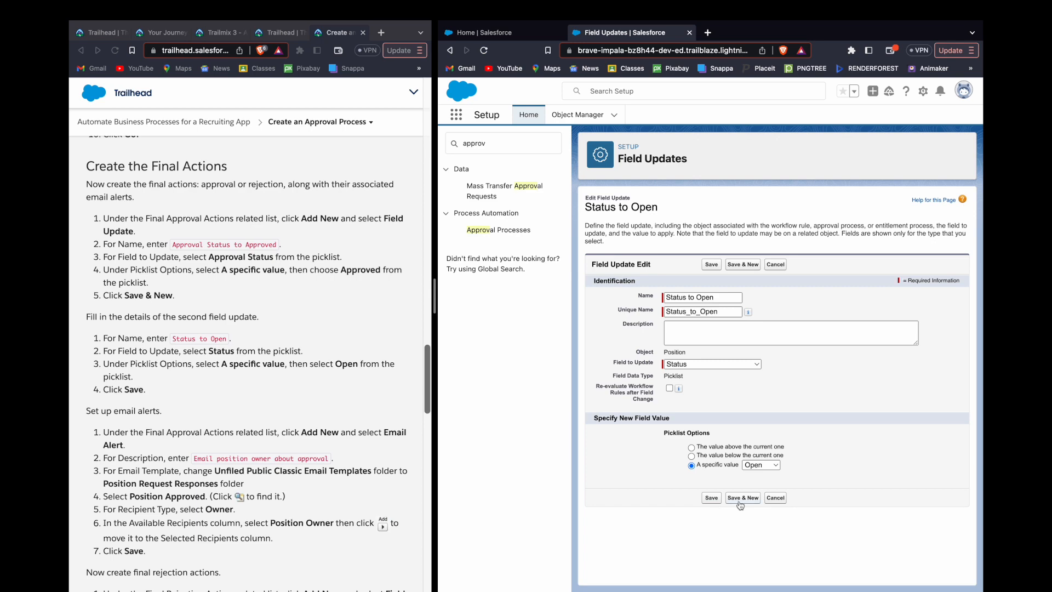
{"action": "left_click", "coordinate": [711, 499]}
Step: Start a new email alert under the Final Approval Actions of the New Position Approval process
{"action": "scroll", "coordinate": [329, 384], "scroll_direction": "down", "scroll_amount": 5}
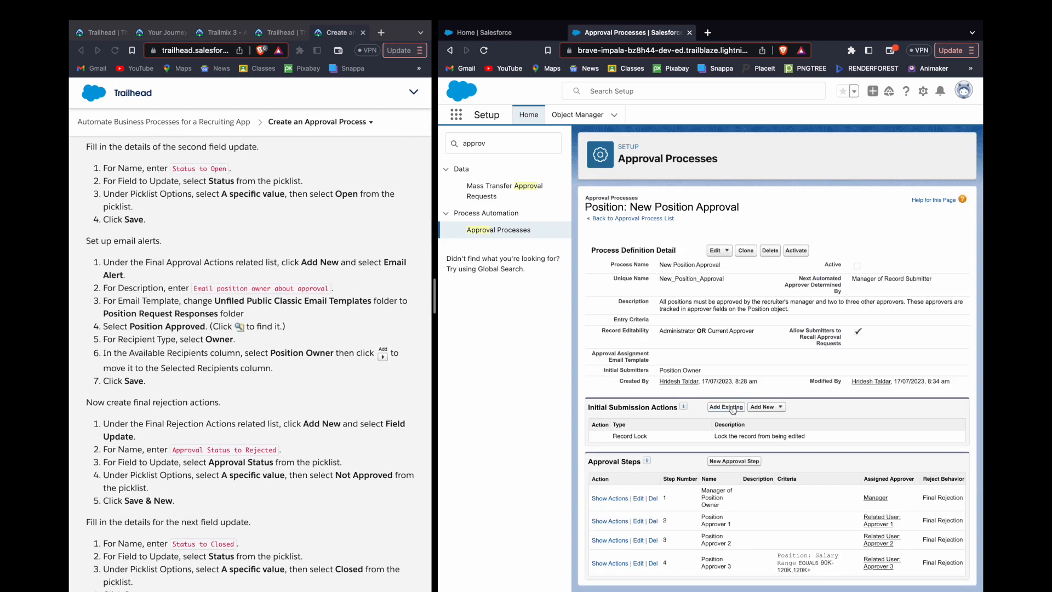
{"action": "scroll", "coordinate": [733, 409], "scroll_direction": "down", "scroll_amount": 10}
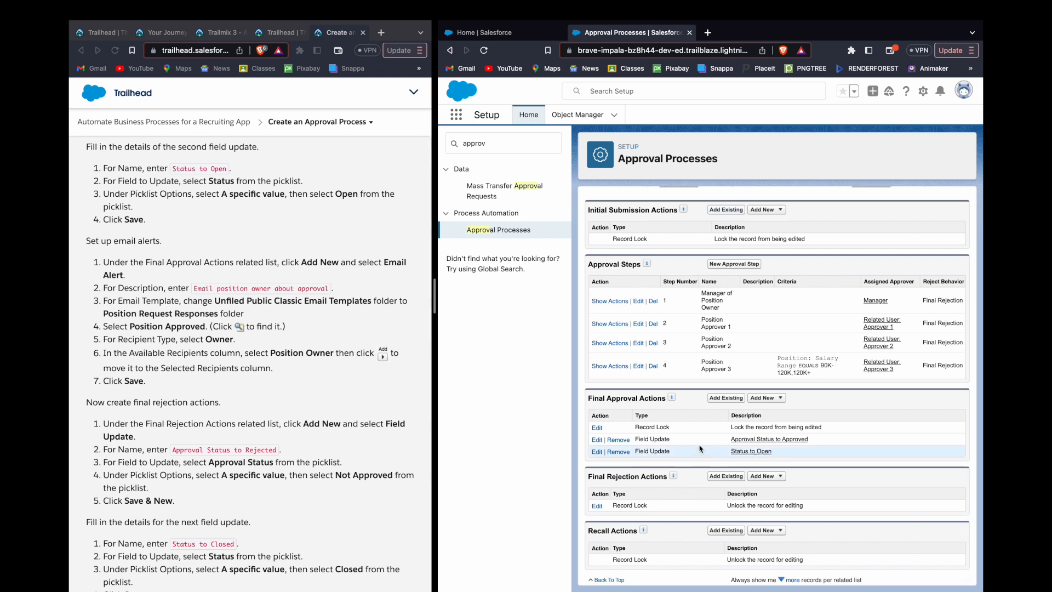
{"action": "left_click", "coordinate": [766, 398]}
{"action": "left_click", "coordinate": [771, 420]}
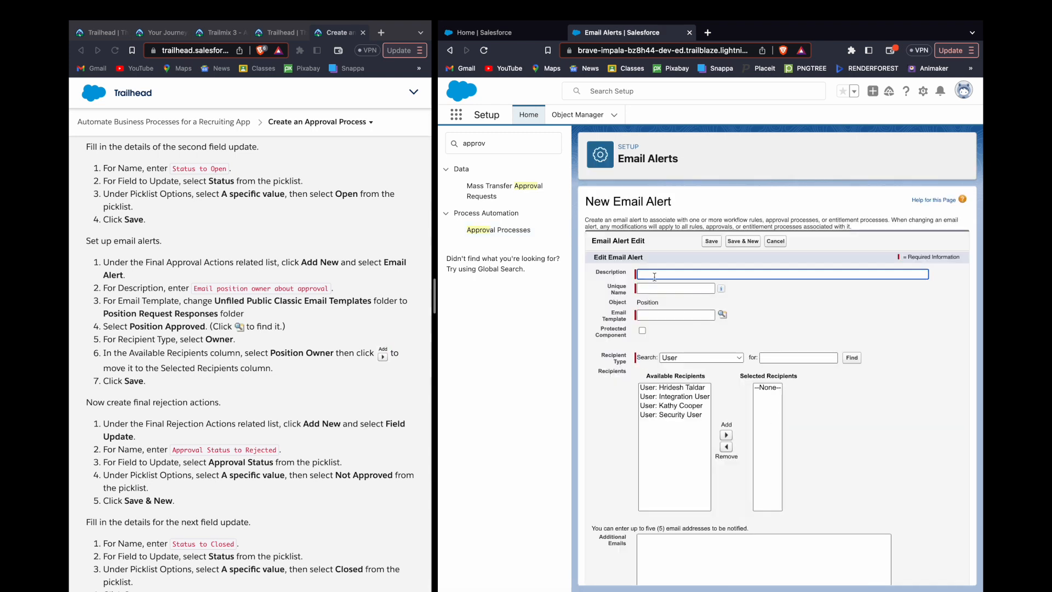
Step: Copy "Email position owner about approval" from the Trailhead instructions into the new email alert's description
{"action": "triple_click", "coordinate": [202, 290]}
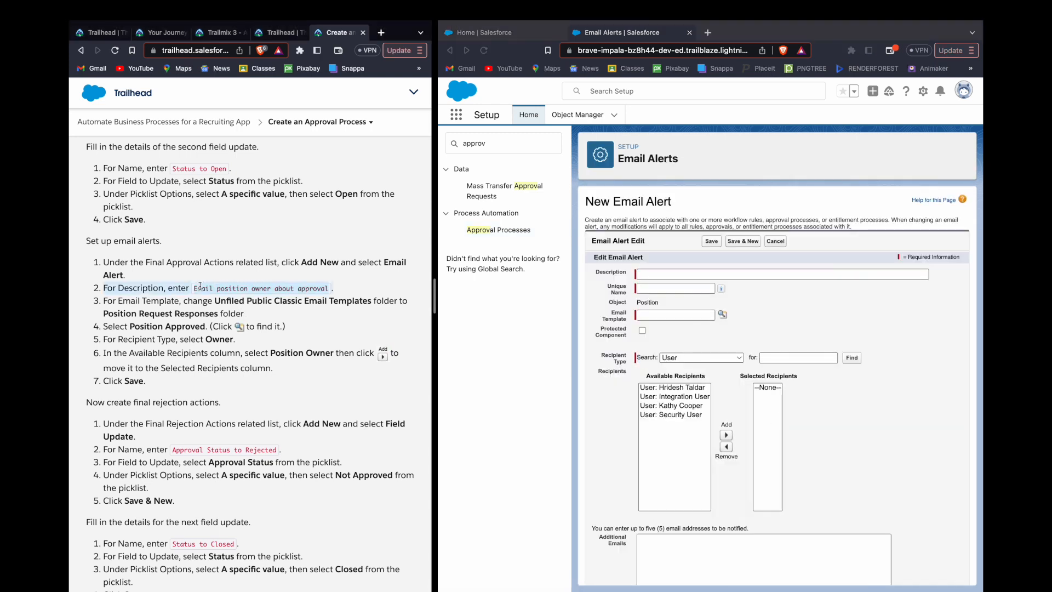
{"action": "left_click", "coordinate": [303, 287]}
{"action": "double_click", "coordinate": [312, 291]}
{"action": "key", "text": "alt+shift+Left"}
{"action": "key", "text": "alt+shift+Left"}
{"action": "key", "text": "alt+shift+Left"}
{"action": "key", "text": "alt+shift+Left"}
{"action": "key", "text": "super+c"}
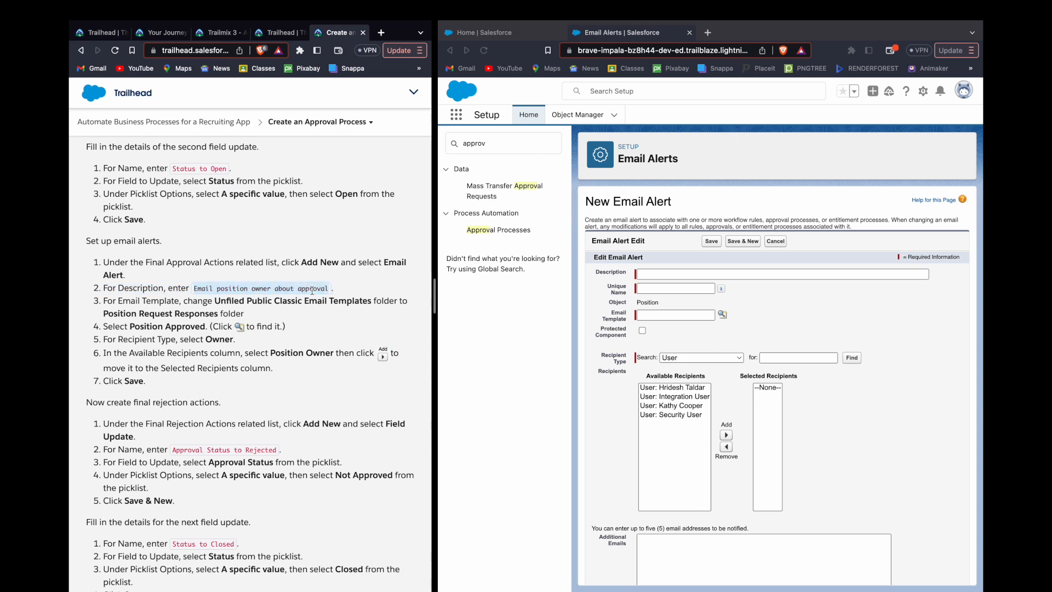
{"action": "left_click", "coordinate": [668, 277]}
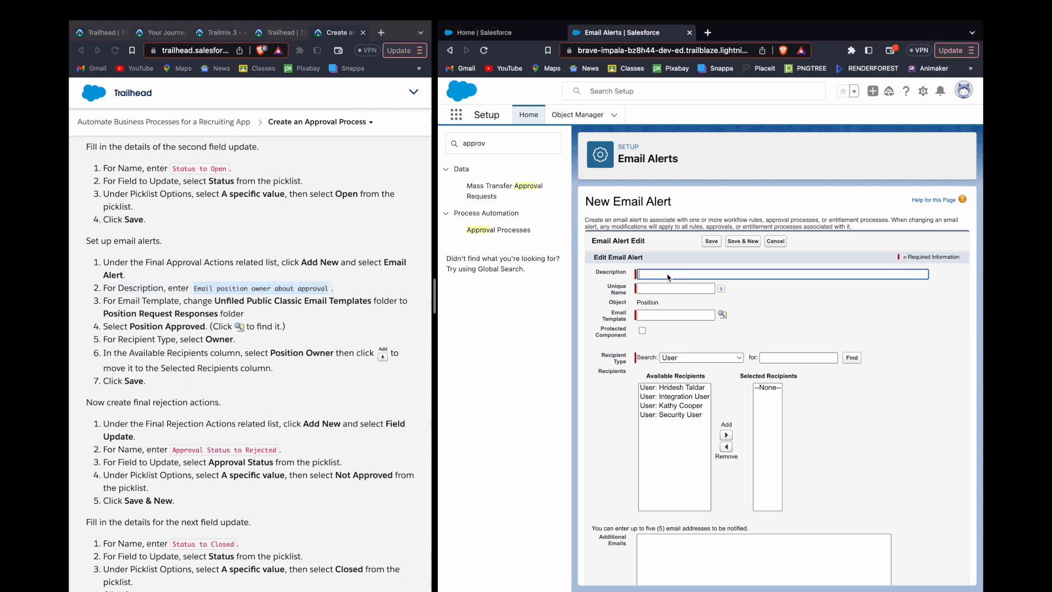
{"action": "key", "text": "super+b"}
{"action": "key", "text": "super+b"}
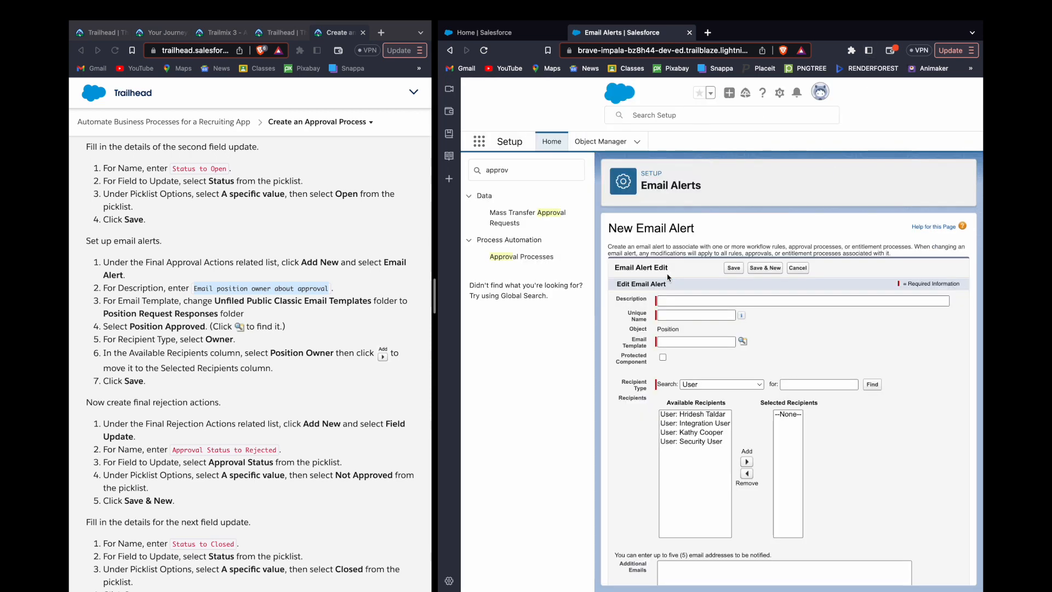
{"action": "key", "text": "super+v"}
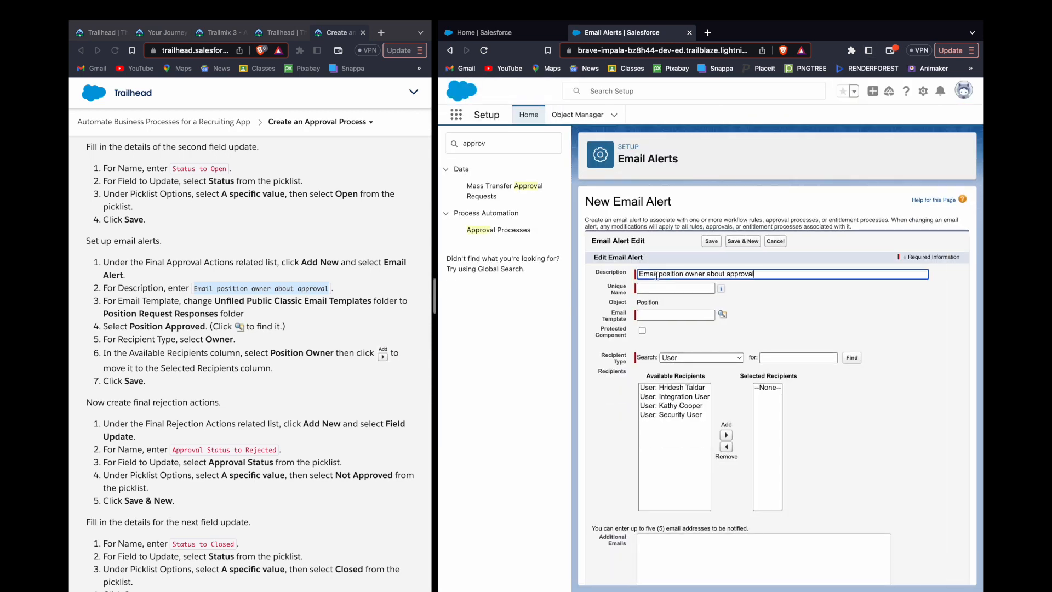
{"action": "left_click", "coordinate": [778, 324]}
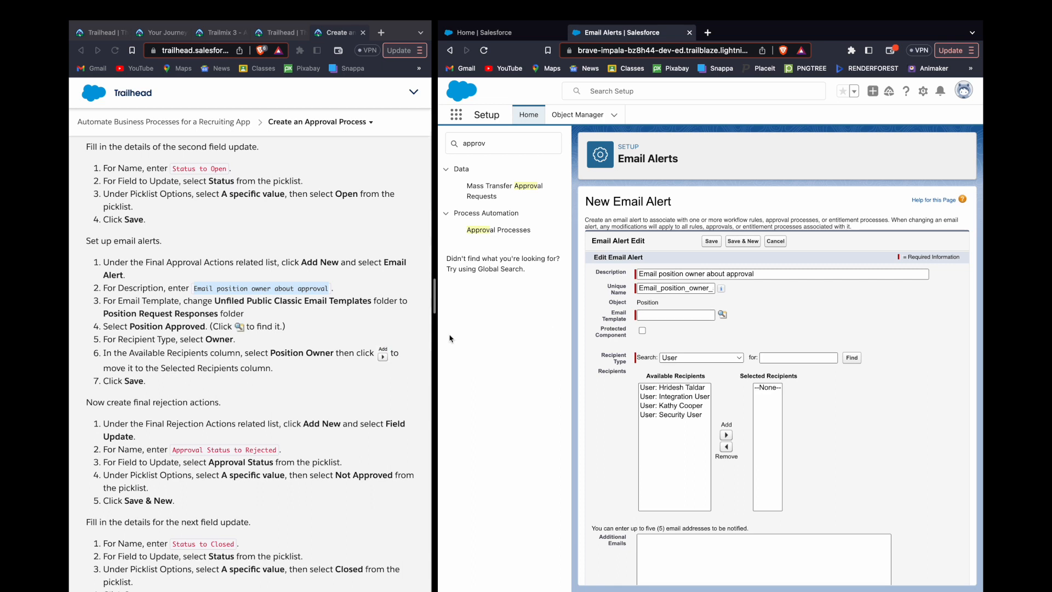
Step: Look up the email template in the Position Request Responses folder and choose Position Approved for the alert
{"action": "scroll", "coordinate": [365, 345], "scroll_direction": "down", "scroll_amount": 2}
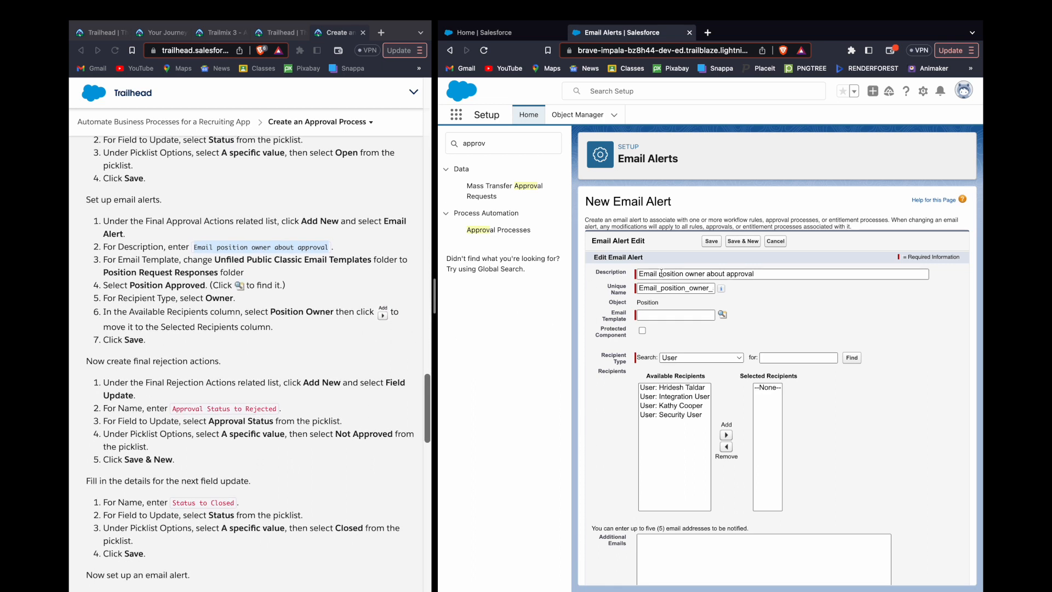
{"action": "left_click", "coordinate": [721, 312]}
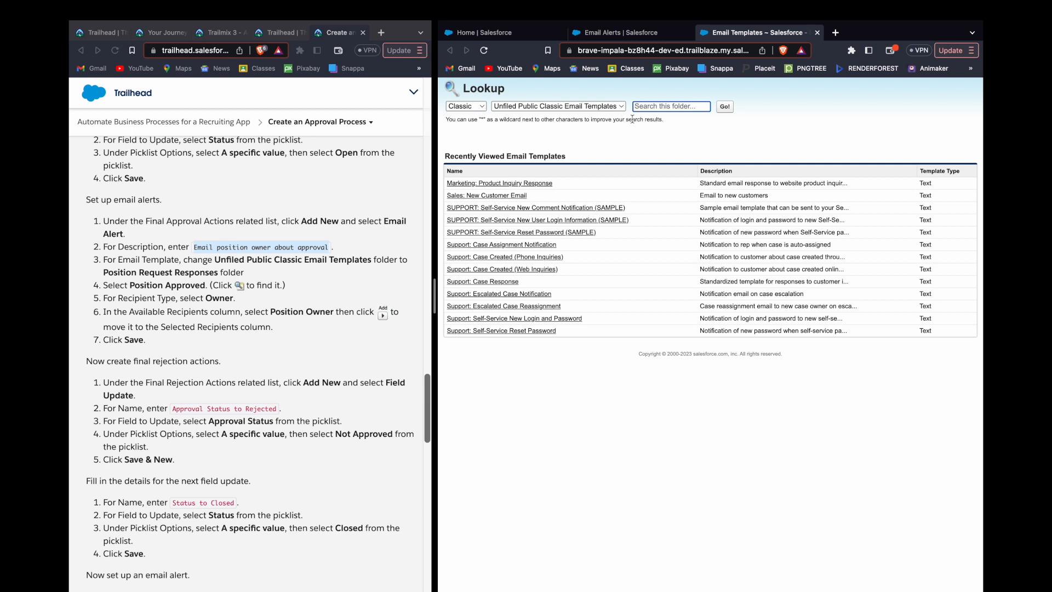
{"action": "left_click", "coordinate": [617, 108]}
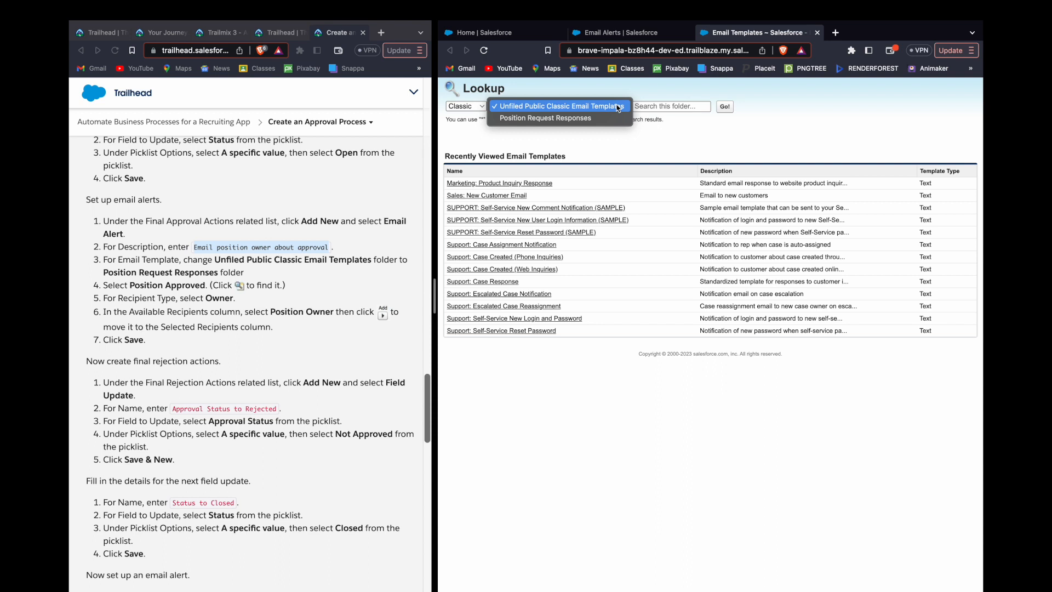
{"action": "left_click", "coordinate": [607, 115]}
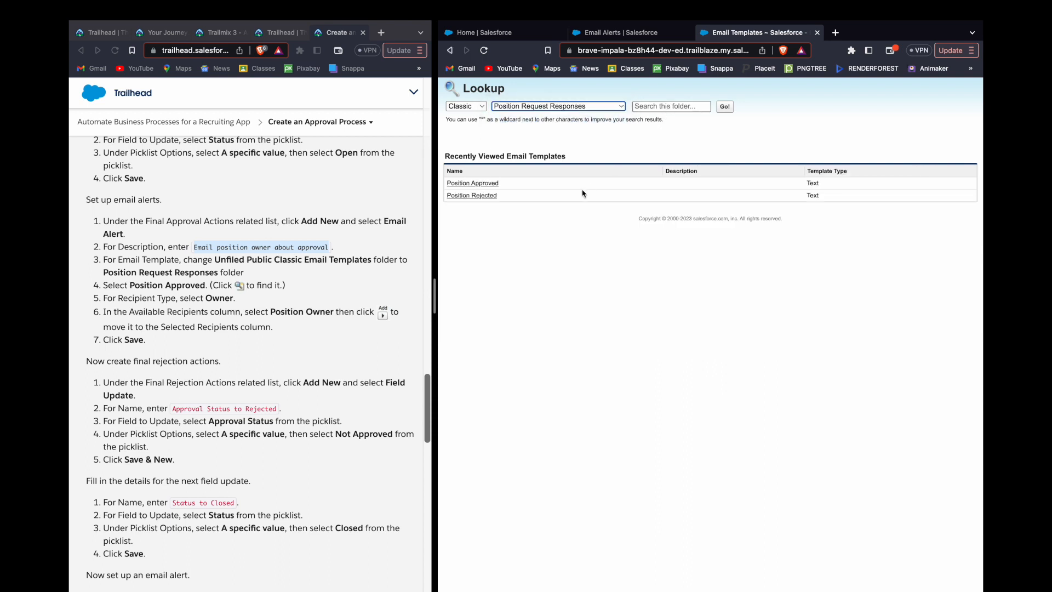
{"action": "left_click", "coordinate": [486, 183]}
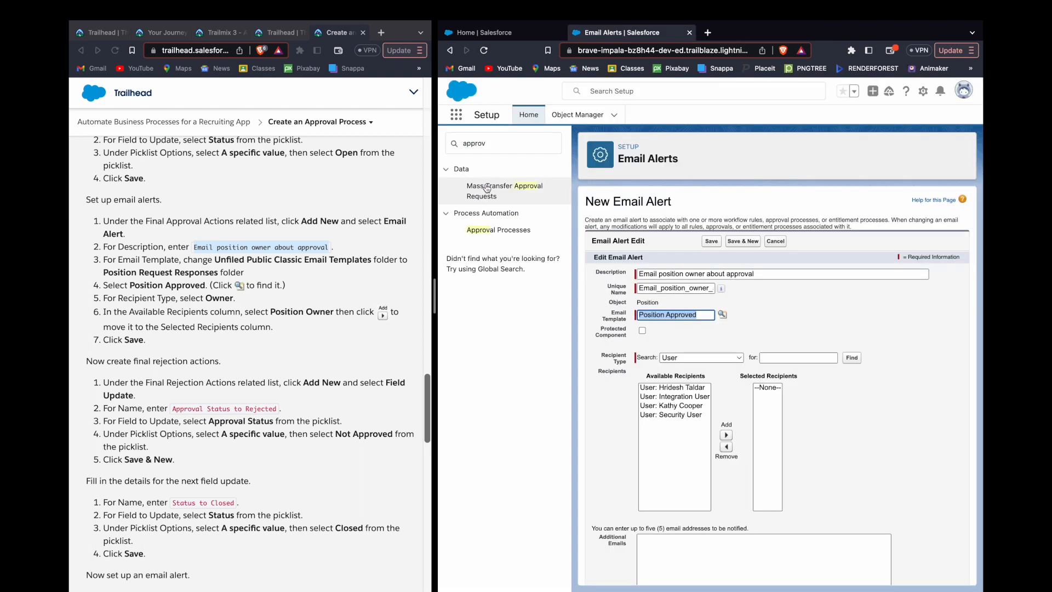
{"action": "left_click", "coordinate": [793, 327]}
Step: Set the email alert's recipient type to Owner
{"action": "scroll", "coordinate": [632, 323], "scroll_direction": "down", "scroll_amount": 1}
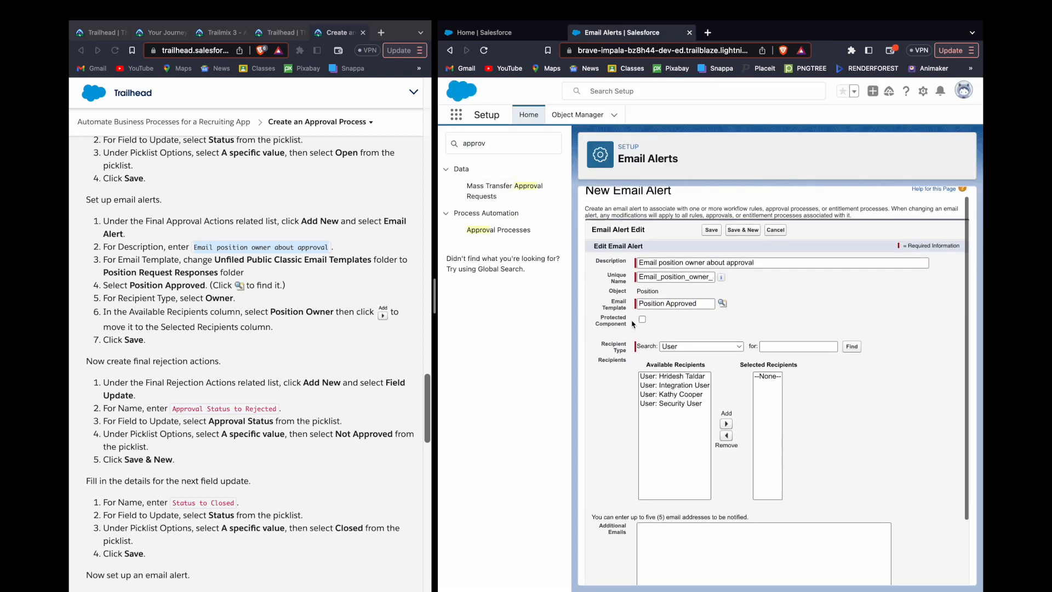
{"action": "scroll", "coordinate": [340, 366], "scroll_direction": "down", "scroll_amount": 2}
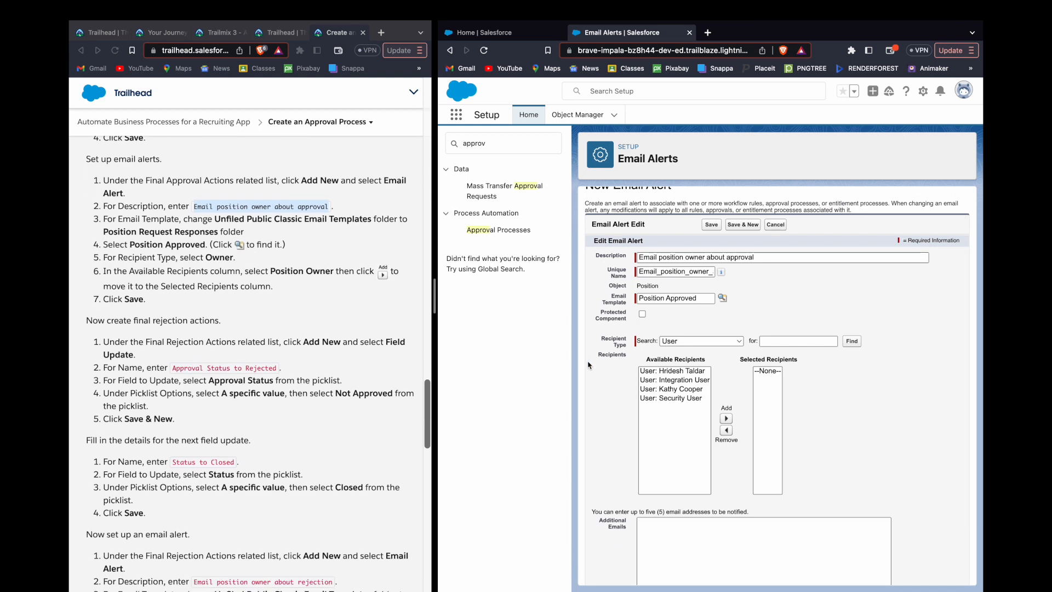
{"action": "scroll", "coordinate": [623, 348], "scroll_direction": "down", "scroll_amount": 2}
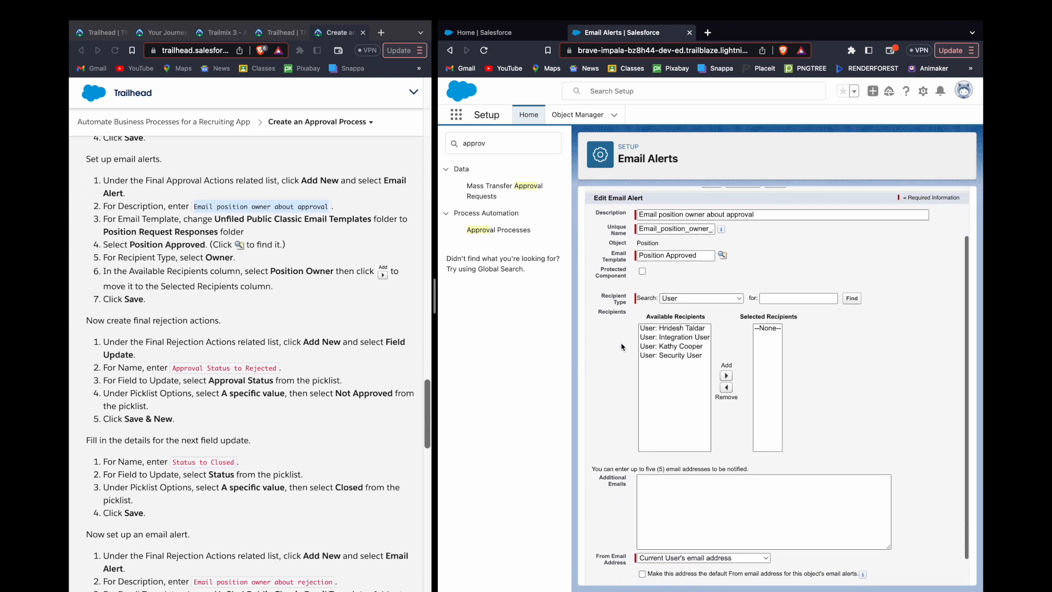
{"action": "left_click", "coordinate": [715, 300]}
{"action": "key", "text": "o"}
{"action": "key", "text": "Return"}
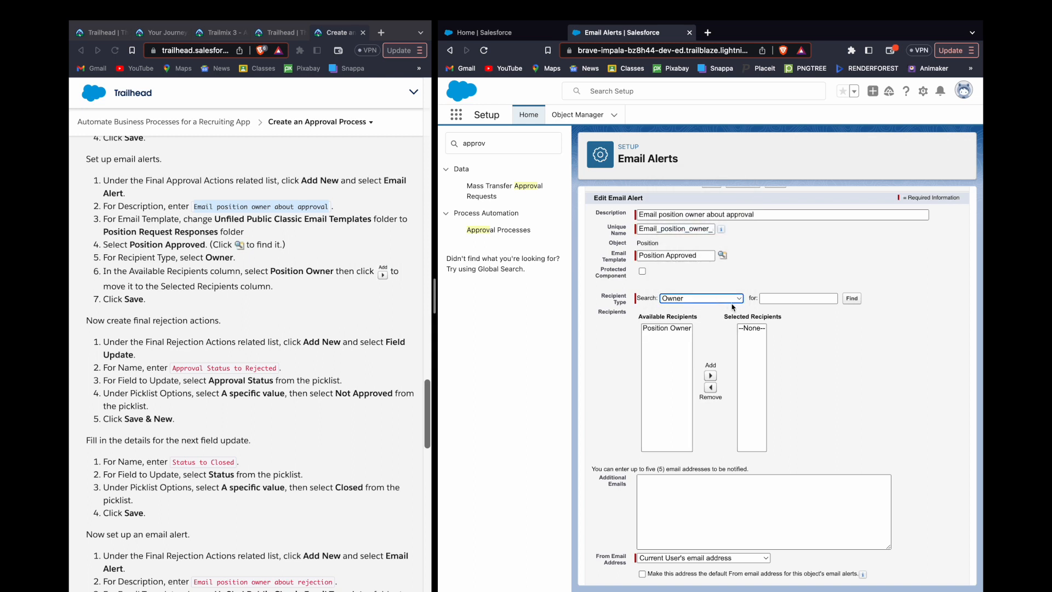
Step: Add Position Owner to the approval email alert's selected recipients and save the alert
{"action": "left_click", "coordinate": [677, 330]}
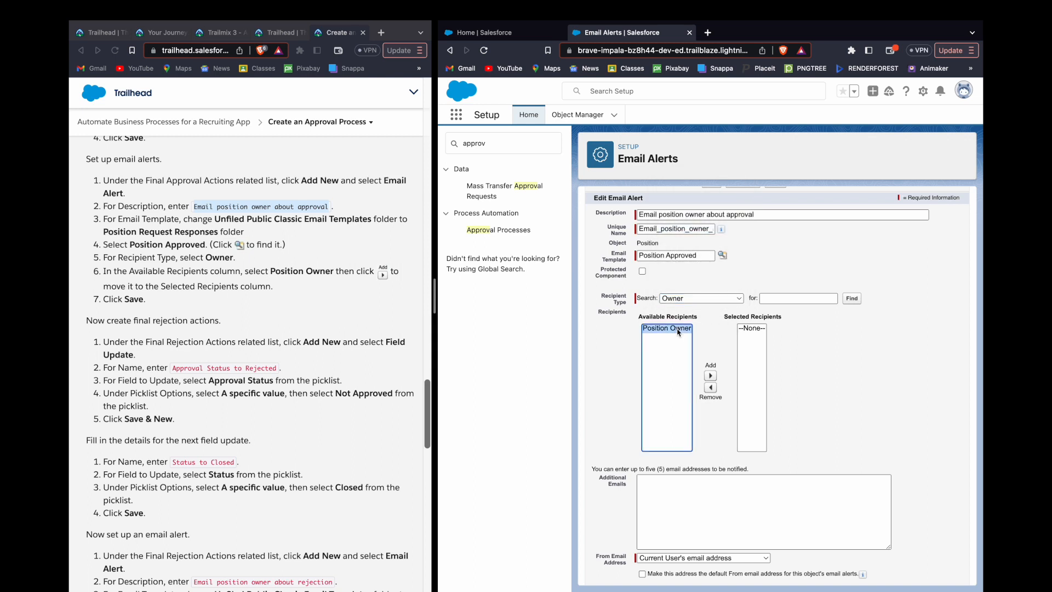
{"action": "left_click", "coordinate": [711, 378]}
{"action": "left_click", "coordinate": [724, 426]}
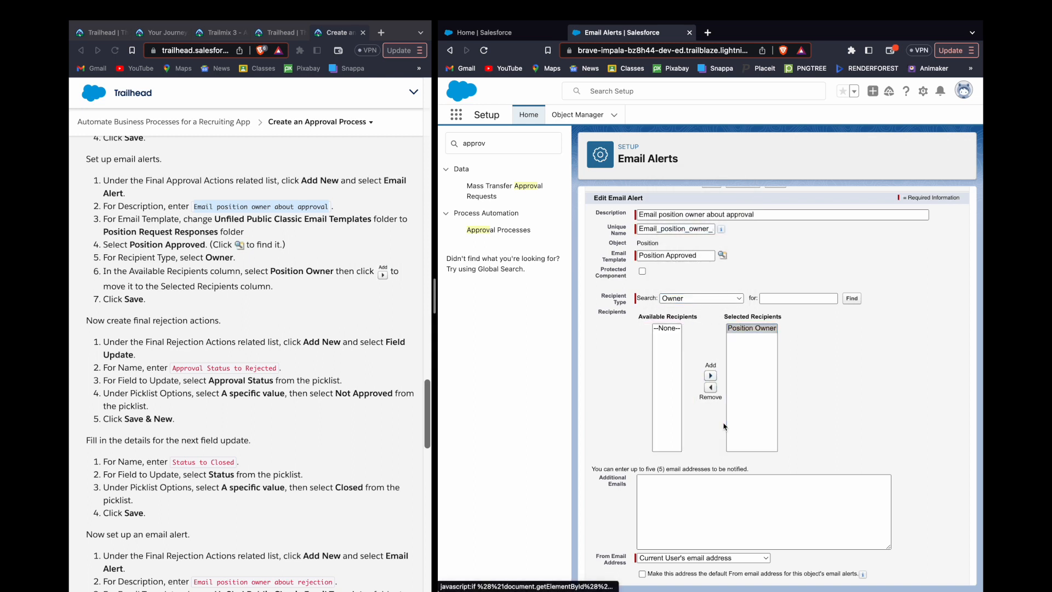
{"action": "scroll", "coordinate": [691, 428], "scroll_direction": "down", "scroll_amount": 1}
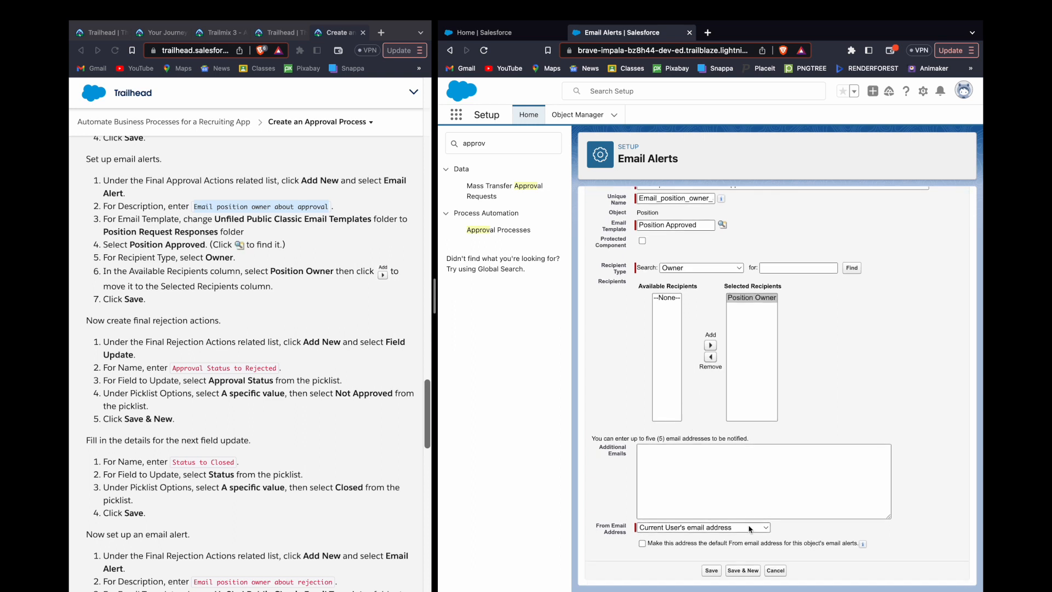
{"action": "left_click", "coordinate": [711, 571]}
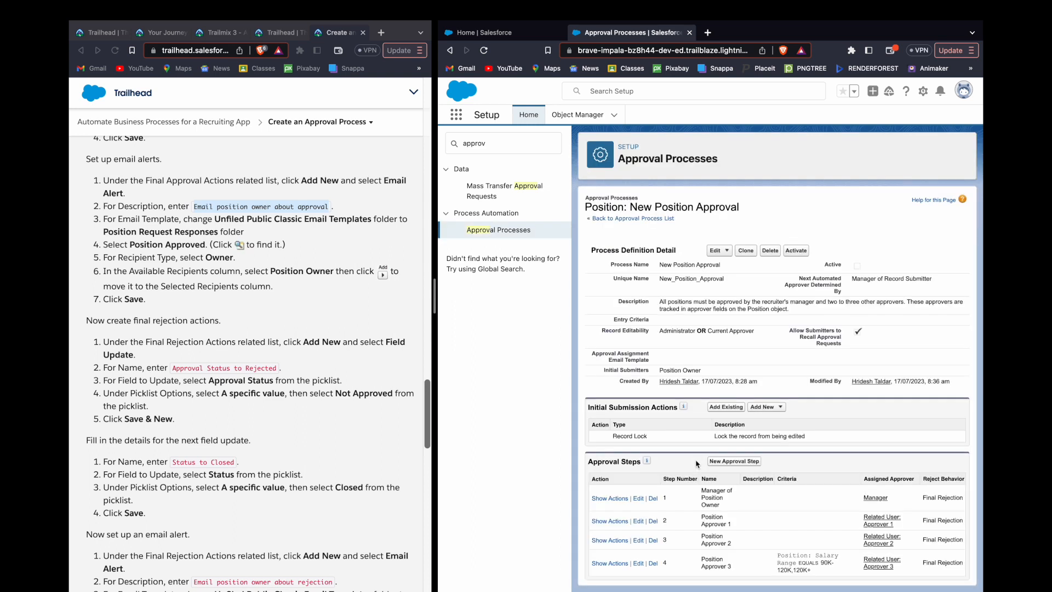
Step: Start a new field update under the Final Rejection Actions of the New Position Approval process
{"action": "scroll", "coordinate": [373, 408], "scroll_direction": "down", "scroll_amount": 3}
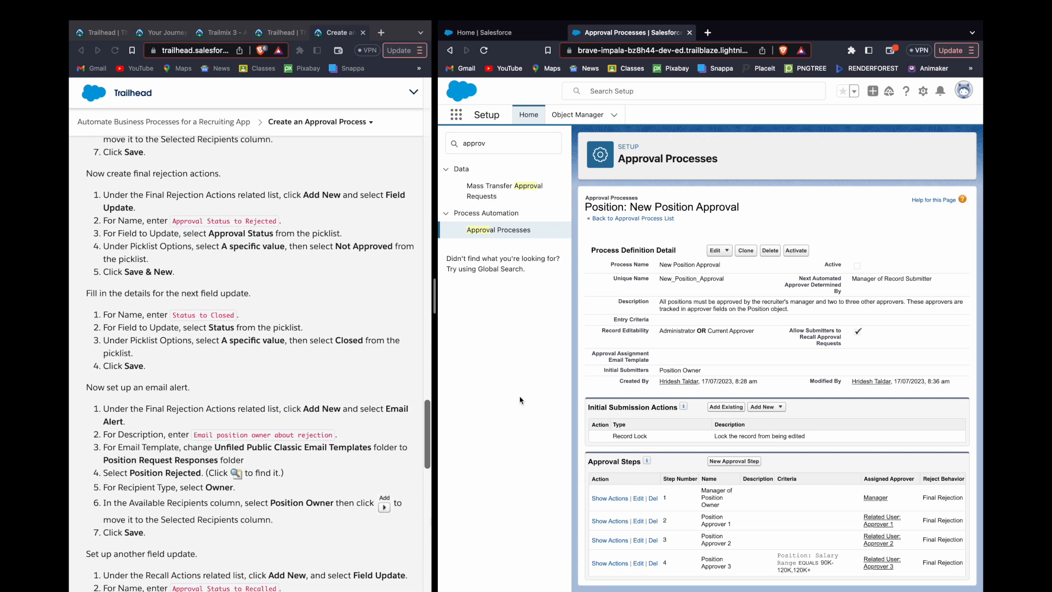
{"action": "scroll", "coordinate": [730, 391], "scroll_direction": "down", "scroll_amount": 3}
{"action": "scroll", "coordinate": [730, 390], "scroll_direction": "down", "scroll_amount": 1}
{"action": "left_click", "coordinate": [767, 476]}
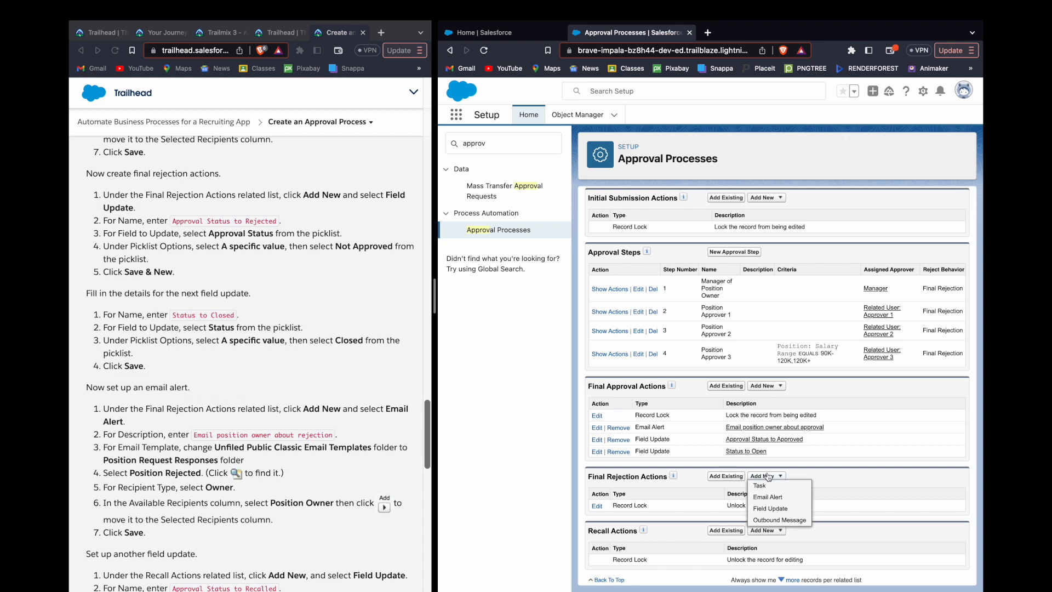
{"action": "left_click", "coordinate": [771, 508]}
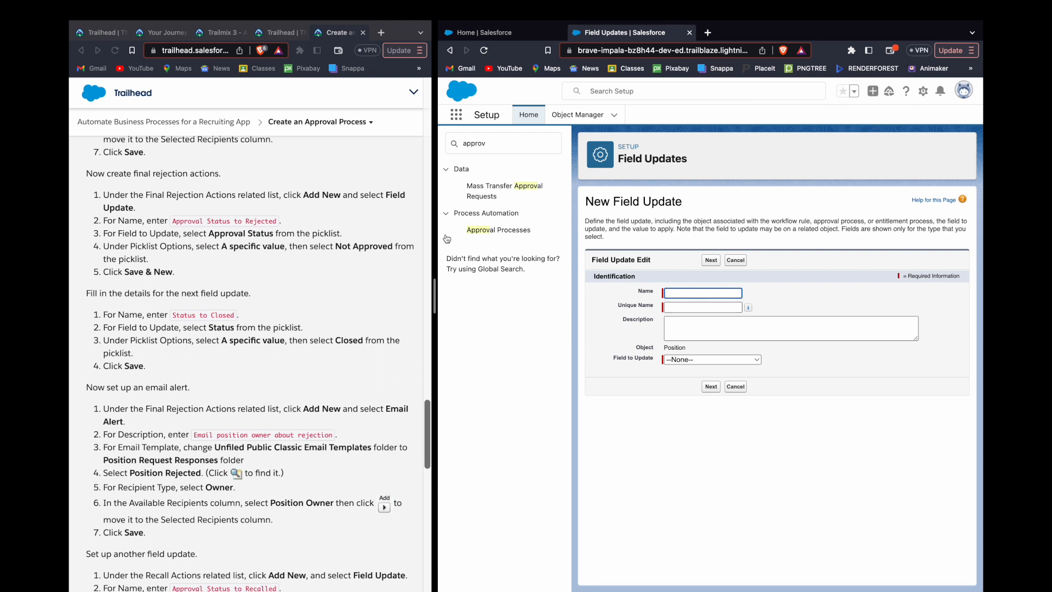
Step: Name the new field update Approval Status to Rejected and let its unique name fill in
{"action": "type", "text": "App"}
{"action": "key", "text": "Down"}
{"action": "key", "text": "Return"}
{"action": "key", "text": "alt+shift+Left"}
{"action": "type", "text": "Rejected"}
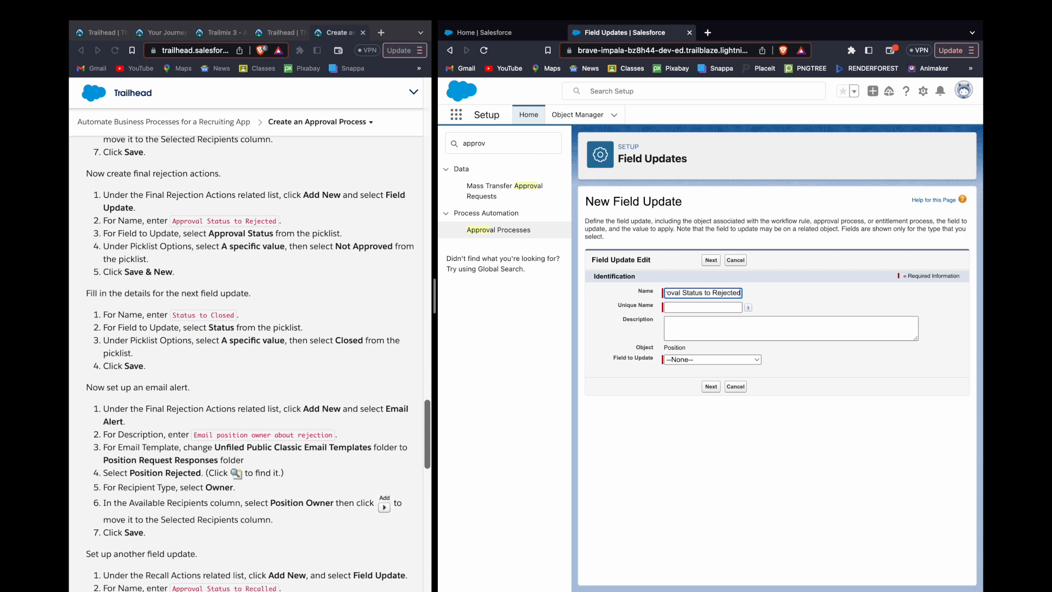
{"action": "left_click", "coordinate": [775, 299]}
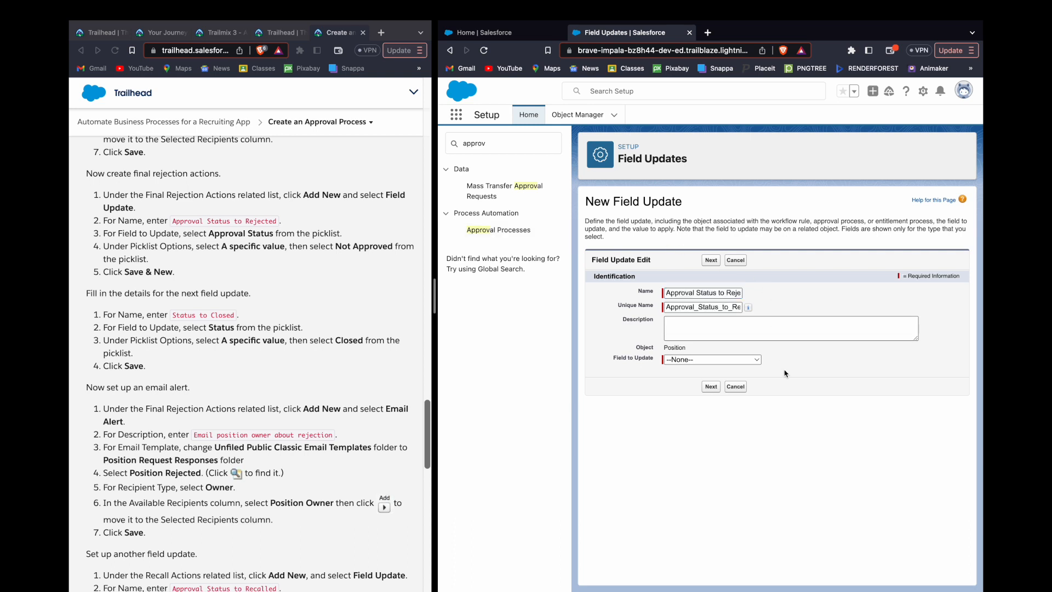
Step: Make the field update set Approval Status to the specific value Not Approved, and save it while starting another one
{"action": "left_click", "coordinate": [722, 363]}
{"action": "key", "text": "a"}
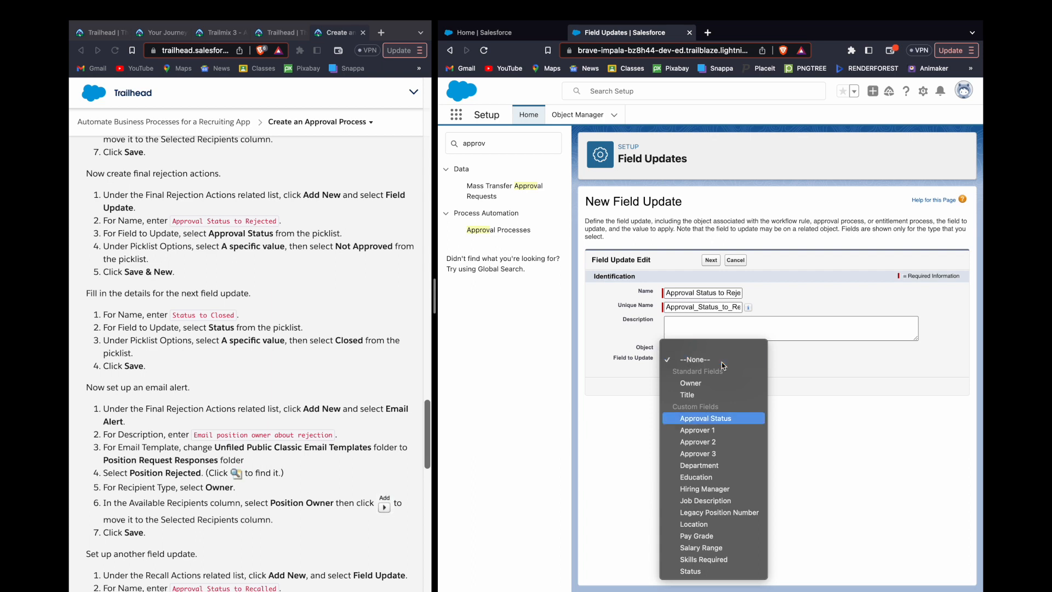
{"action": "key", "text": "Return"}
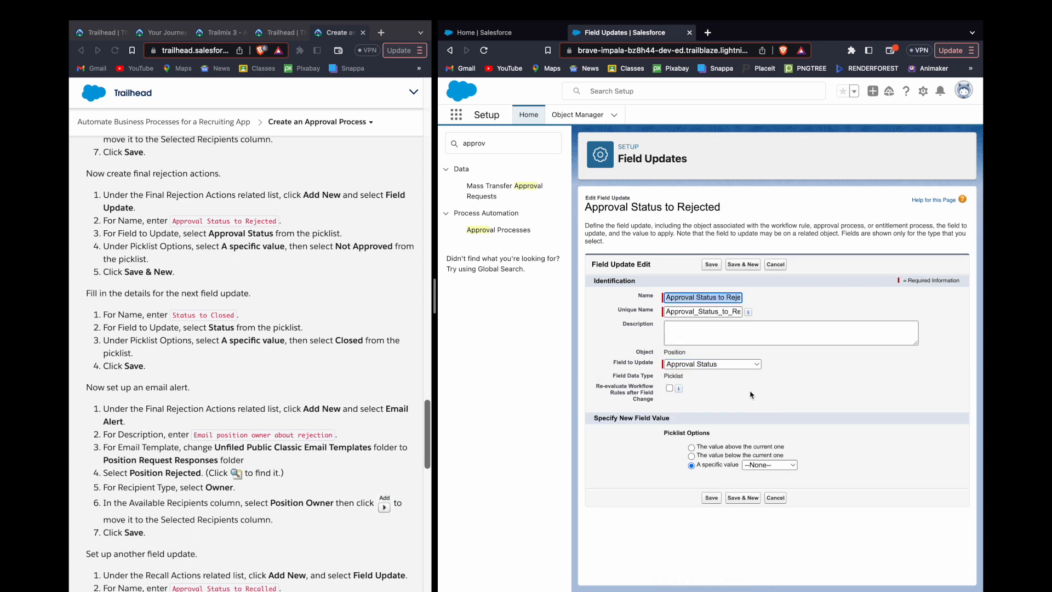
{"action": "left_click", "coordinate": [763, 466]}
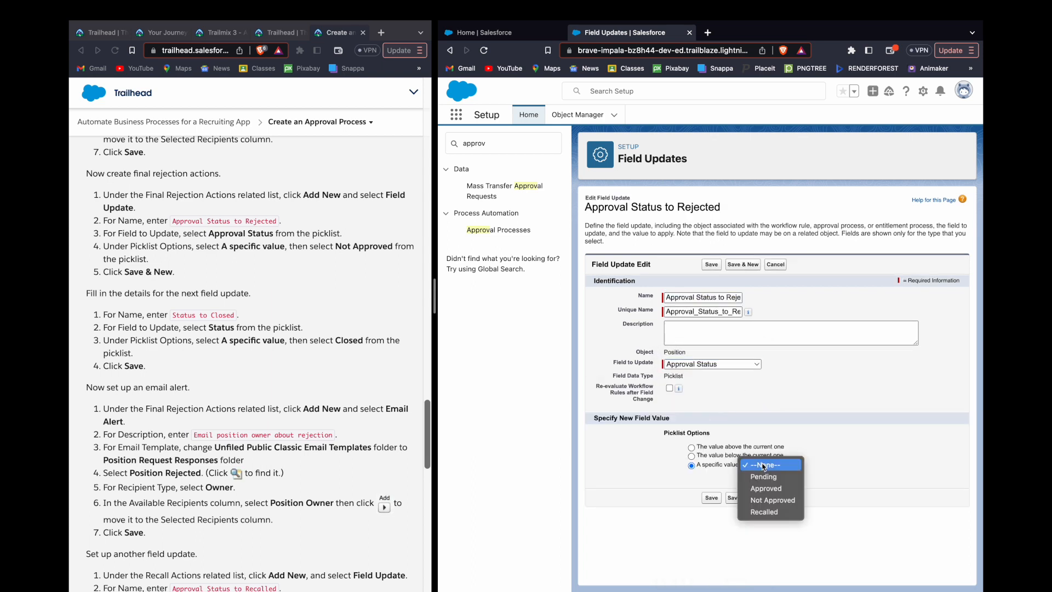
{"action": "left_click", "coordinate": [770, 501]}
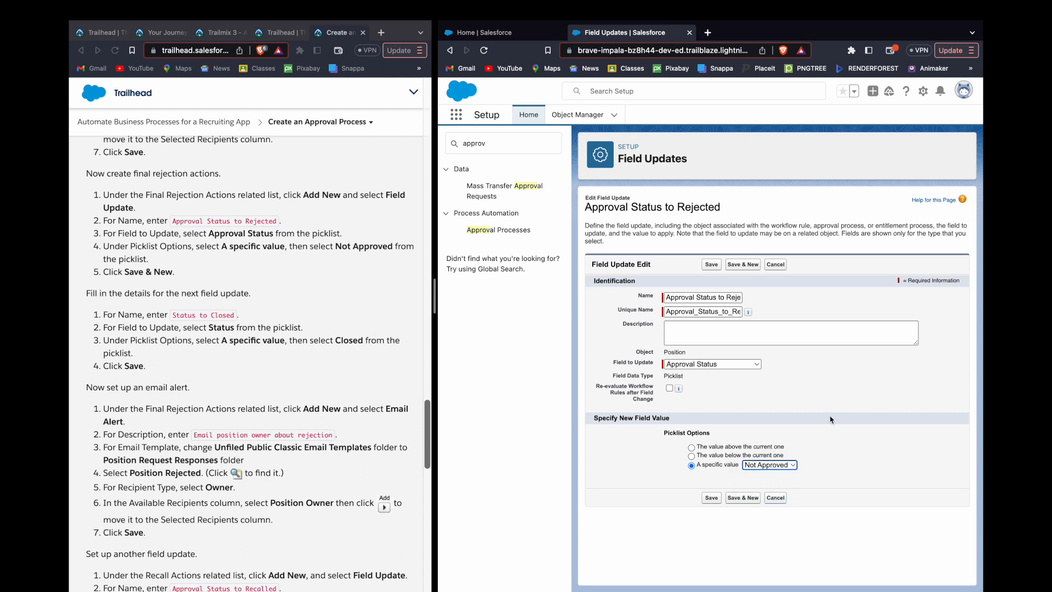
{"action": "left_click", "coordinate": [759, 499]}
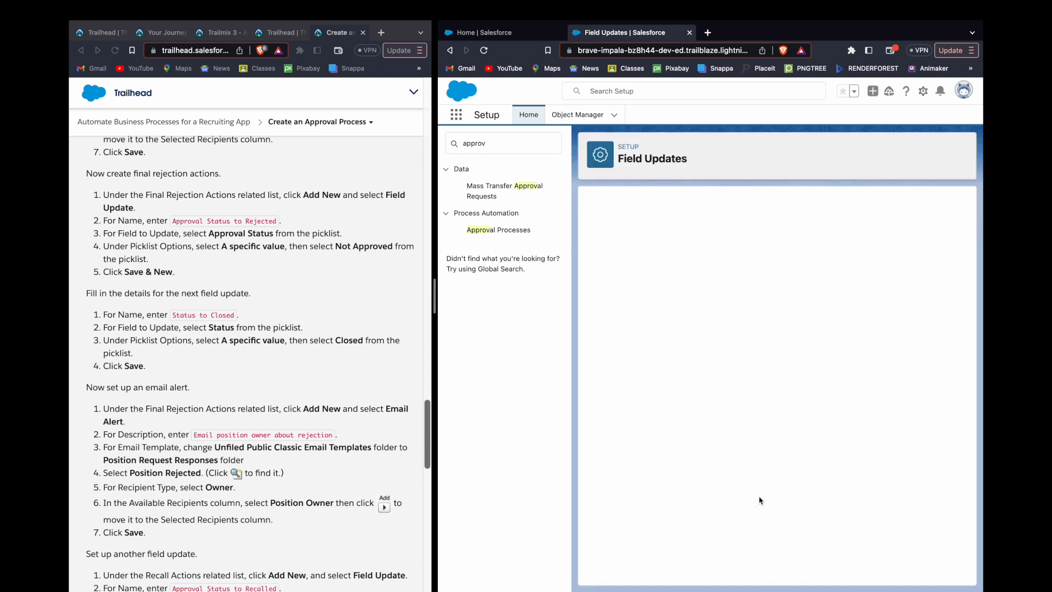
Step: Name the second rejection field update Status to Closed
{"action": "type", "text": "Status to Open"}
{"action": "key", "text": "Down"}
{"action": "key", "text": "Return"}
{"action": "key", "text": "alt+shift+Left"}
{"action": "type", "text": "Closed"}
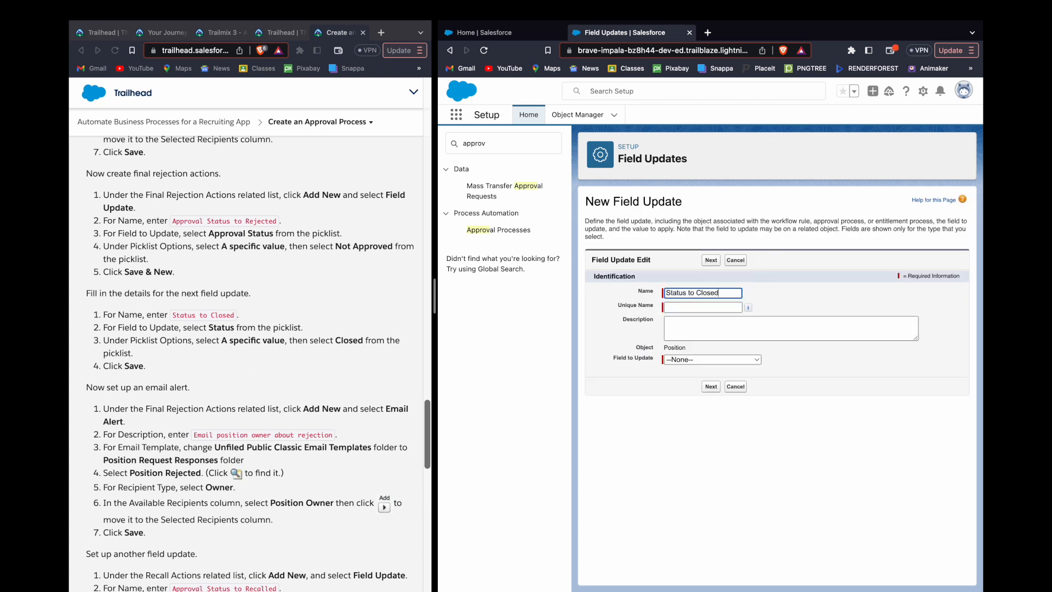
Step: Make the field update set the Status field to the specific value Closed, and save it
{"action": "left_click", "coordinate": [706, 359]}
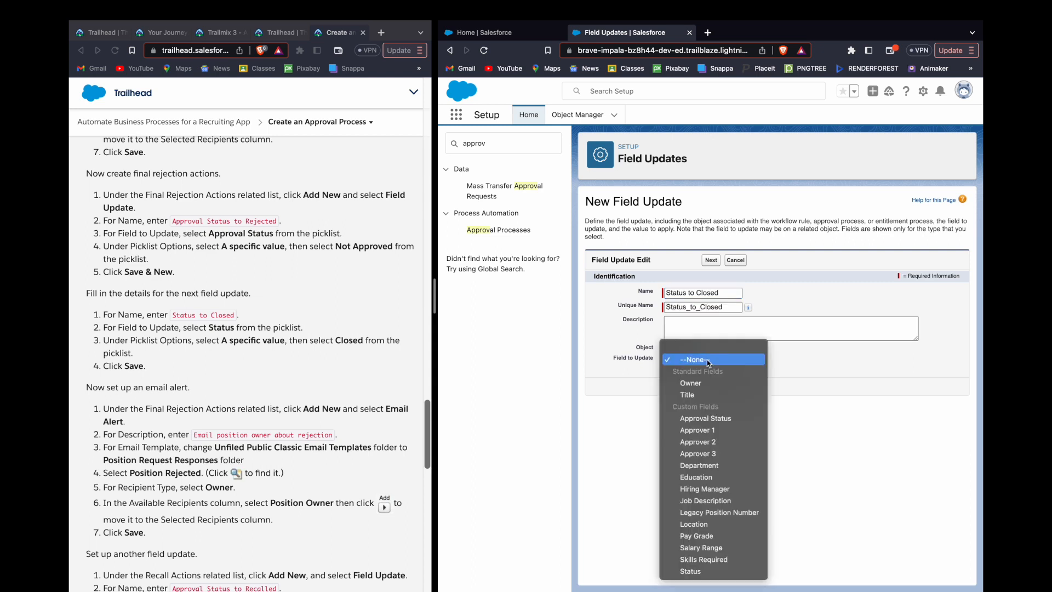
{"action": "left_click", "coordinate": [691, 571]}
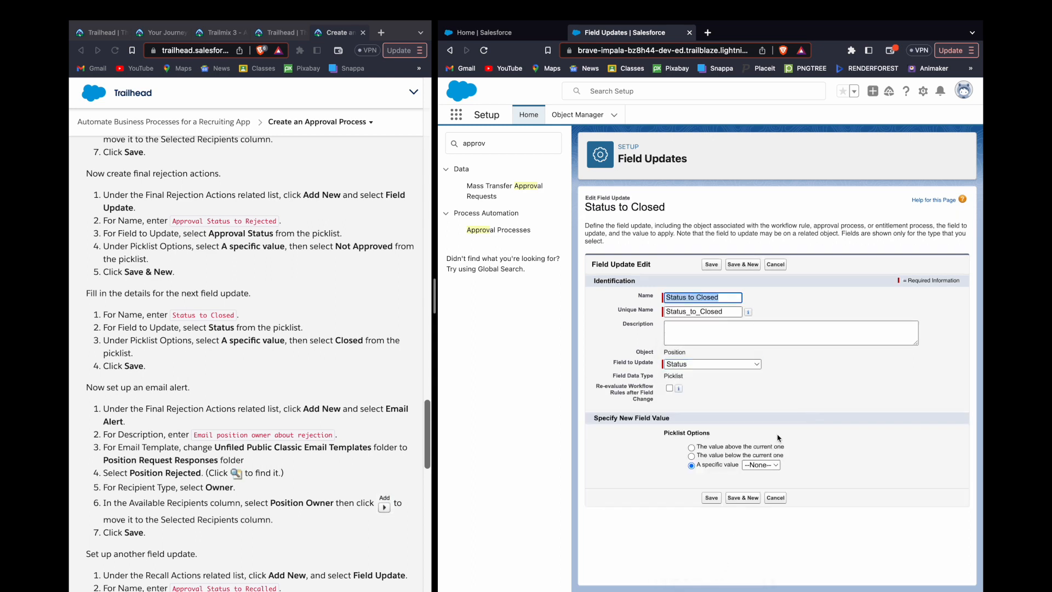
{"action": "left_click", "coordinate": [761, 464]}
{"action": "left_click", "coordinate": [755, 501]}
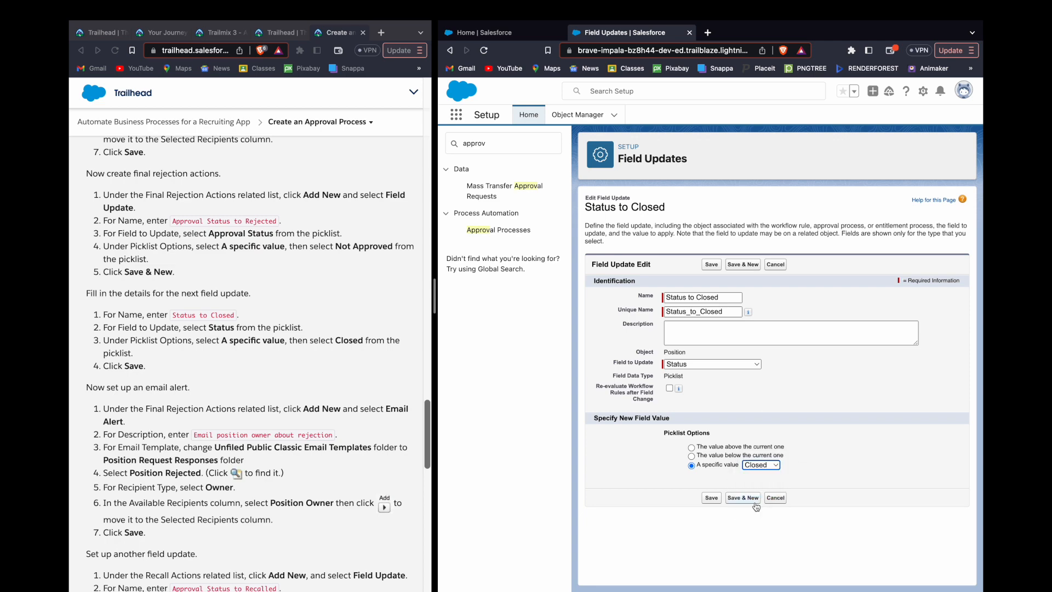
{"action": "left_click", "coordinate": [714, 499]}
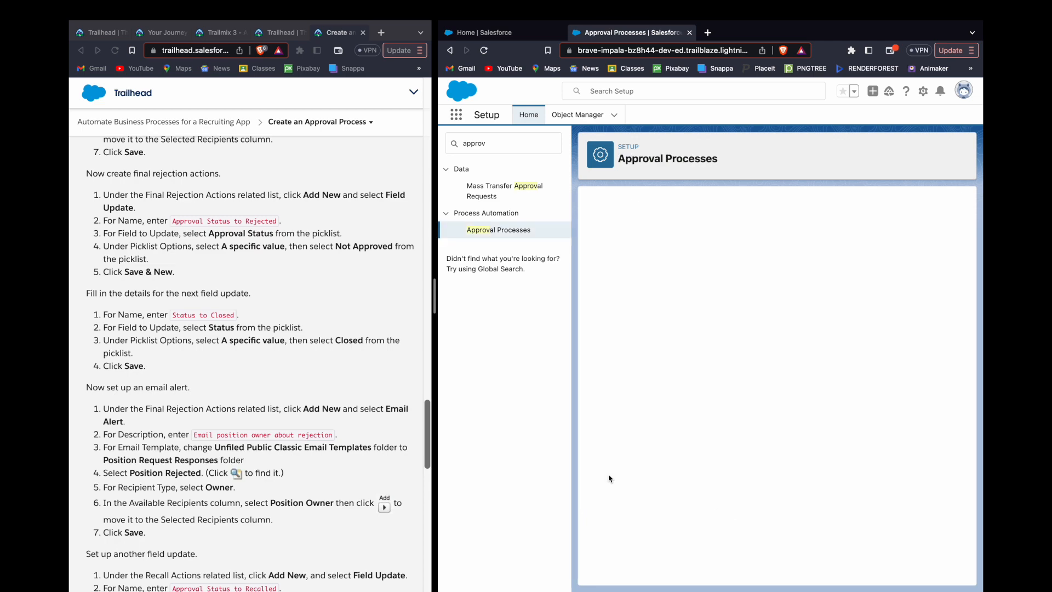
Step: Start a new email alert under the Final Rejection Actions of the approval process
{"action": "scroll", "coordinate": [384, 456], "scroll_direction": "down", "scroll_amount": 2}
{"action": "scroll", "coordinate": [384, 456], "scroll_direction": "down", "scroll_amount": 1}
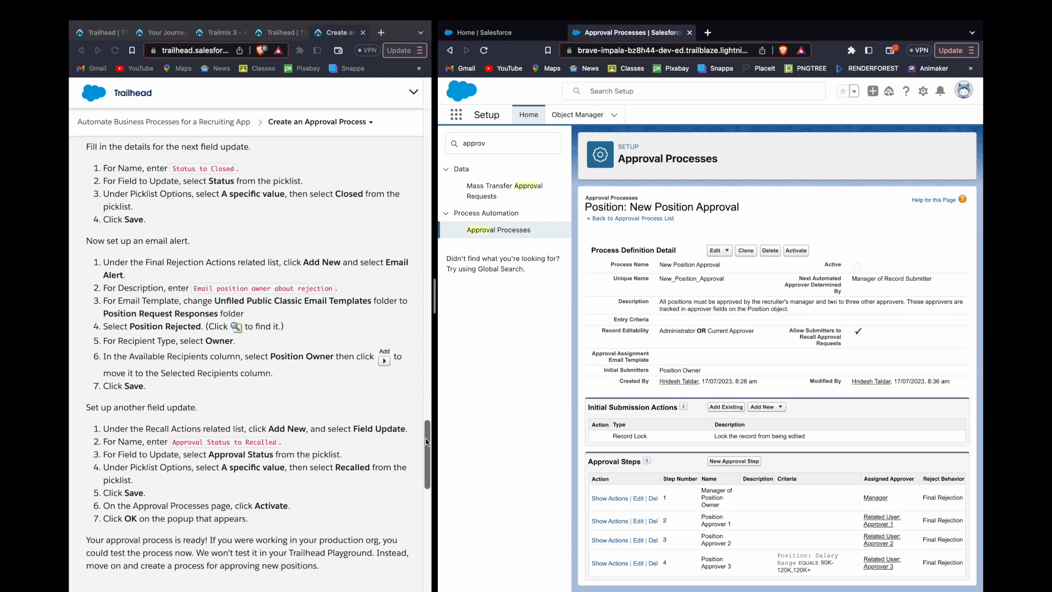
{"action": "scroll", "coordinate": [736, 422], "scroll_direction": "down", "scroll_amount": 4}
{"action": "scroll", "coordinate": [736, 423], "scroll_direction": "down", "scroll_amount": 2}
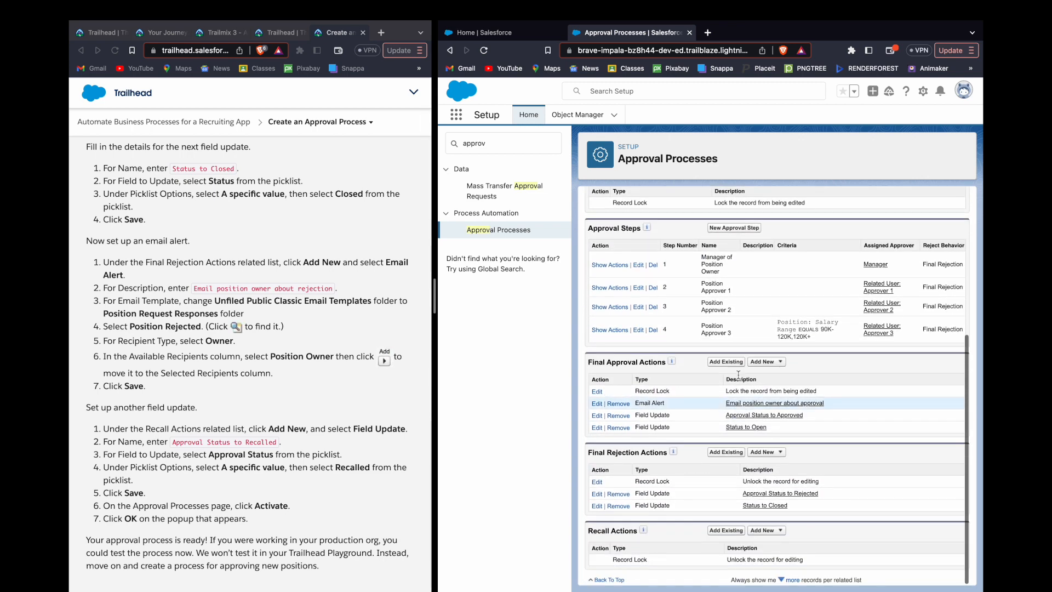
{"action": "left_click", "coordinate": [766, 362]}
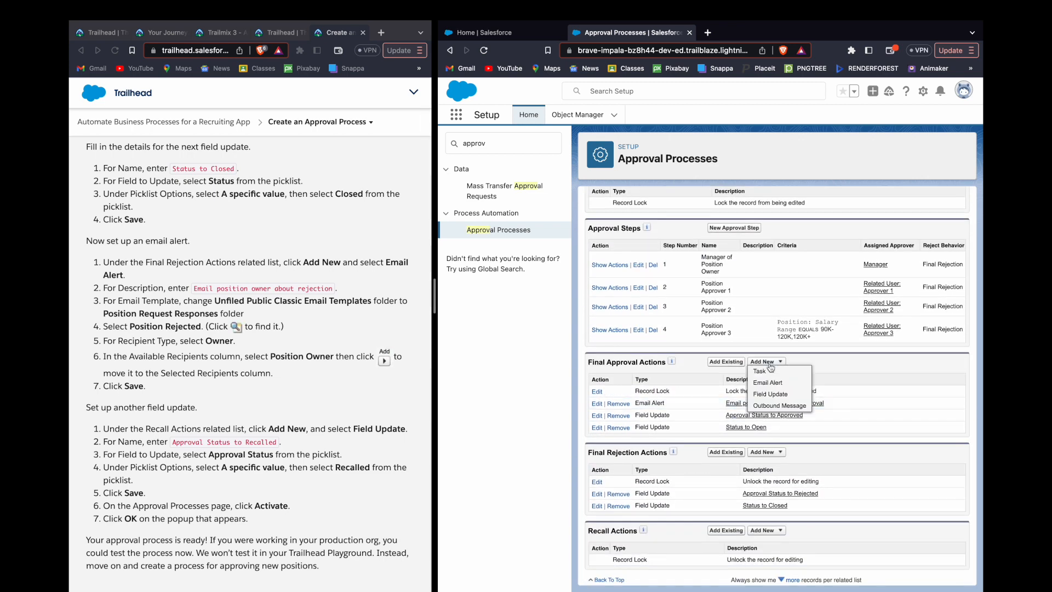
{"action": "left_click", "coordinate": [765, 452]}
{"action": "left_click", "coordinate": [778, 475]}
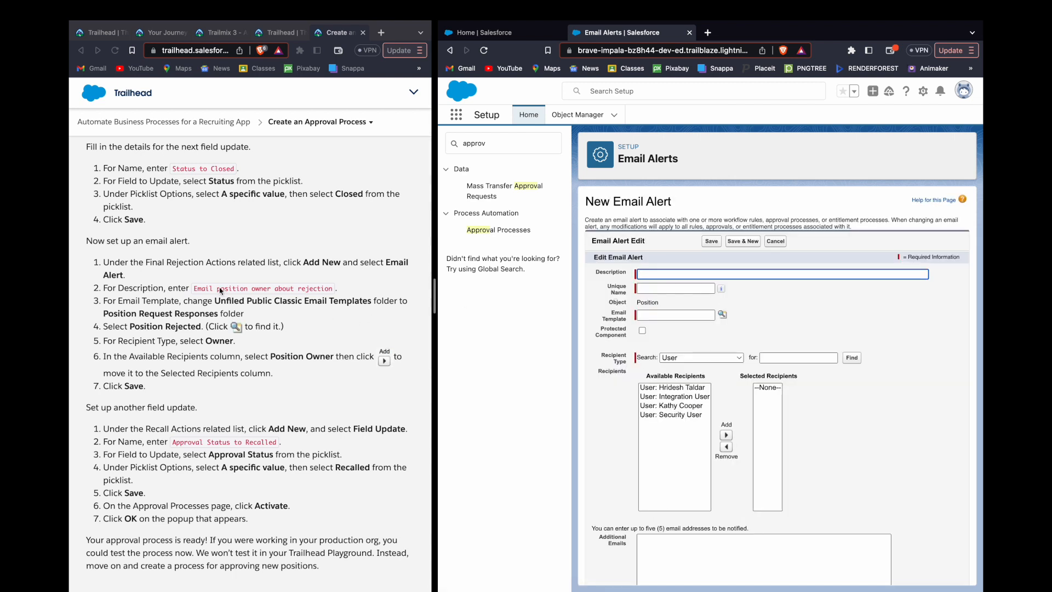
Step: Copy "Email position owner about rejection" from the Trailhead instructions into the new email alert's description
{"action": "double_click", "coordinate": [203, 288]}
{"action": "left_click", "coordinate": [311, 287], "text": "shift"}
{"action": "key", "text": "ctrl+c"}
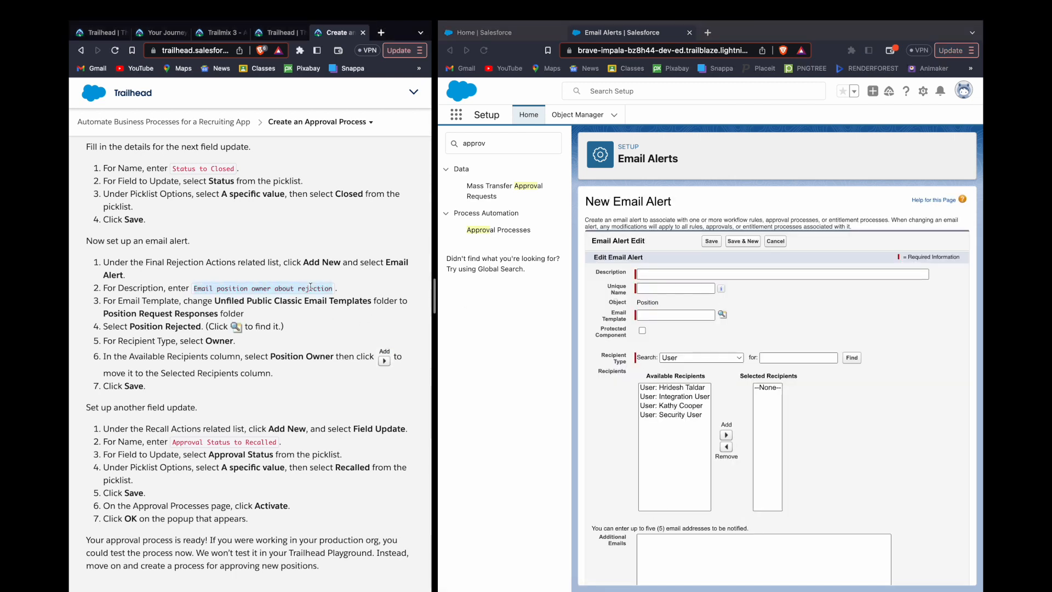
{"action": "left_click", "coordinate": [697, 275]}
{"action": "key", "text": "ctrl+v"}
{"action": "left_click", "coordinate": [706, 288]}
Step: Look up the email template in the Position Request Responses folder and choose Position Rejected for the alert
{"action": "left_click", "coordinate": [723, 315]}
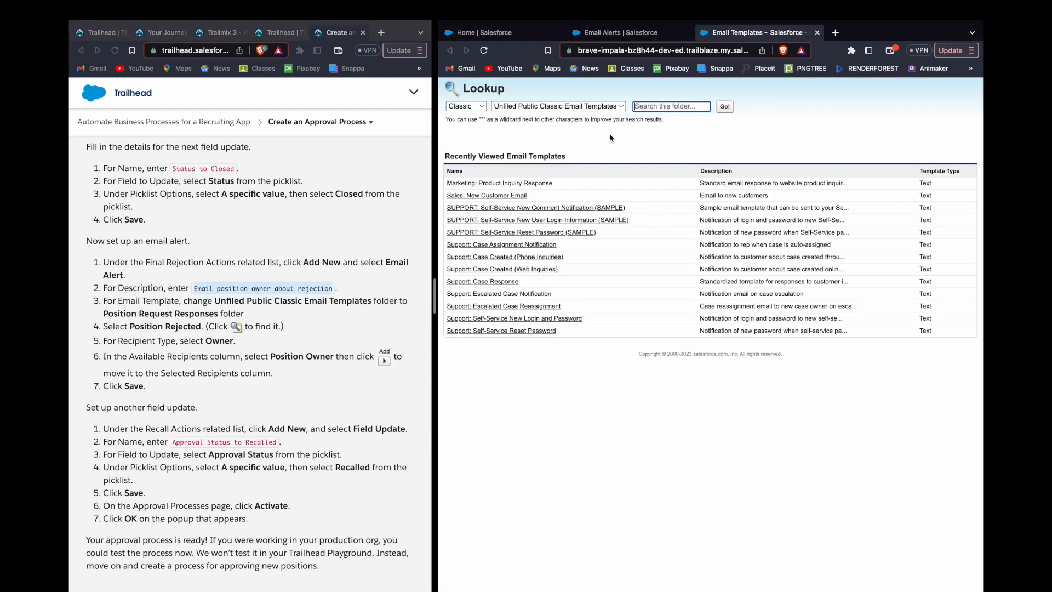
{"action": "left_click", "coordinate": [622, 105]}
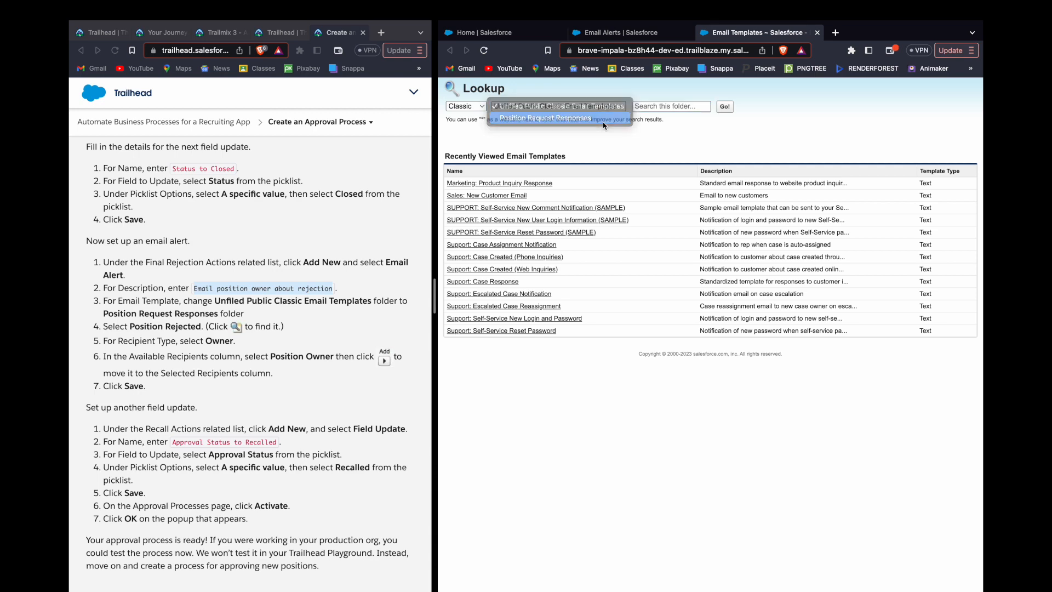
{"action": "left_click", "coordinate": [600, 121]}
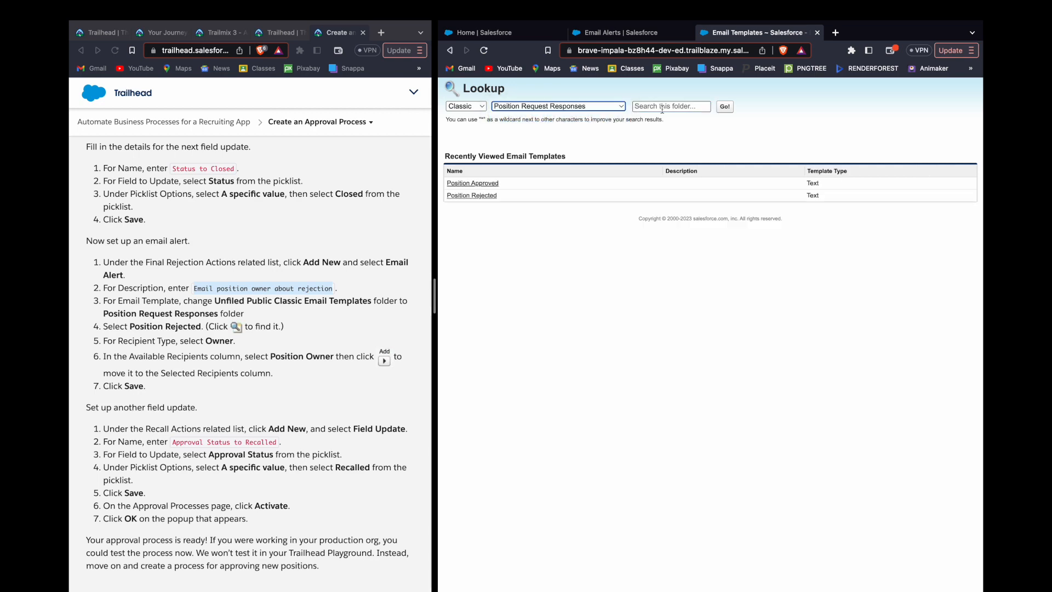
{"action": "left_click", "coordinate": [472, 195]}
{"action": "left_click", "coordinate": [617, 414]}
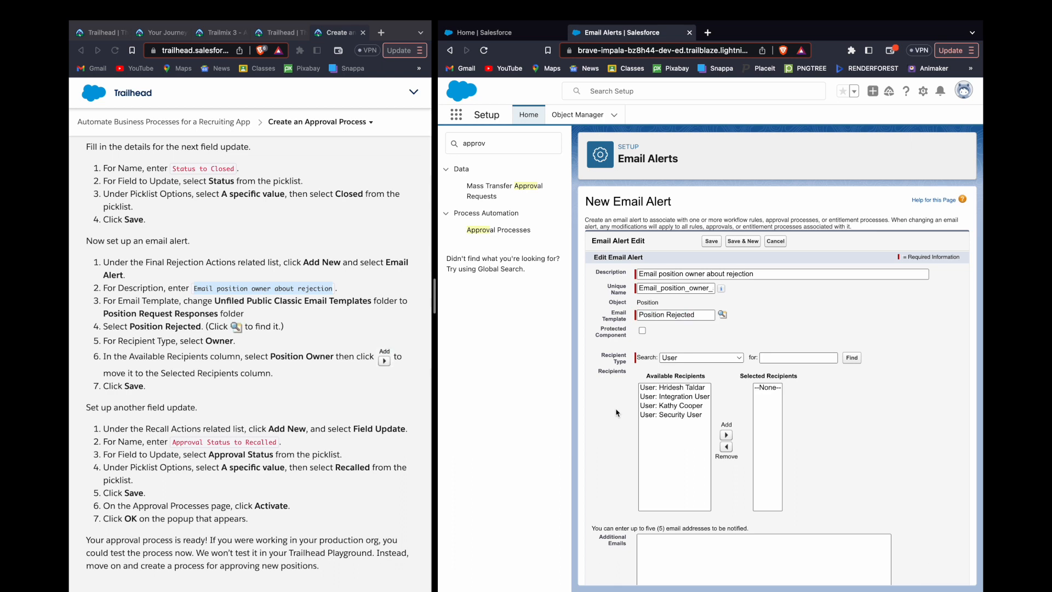
Step: Set the rejection alert's recipient type to Owner, add Position Owner to the selected recipients and save the alert
{"action": "scroll", "coordinate": [617, 412], "scroll_direction": "down", "scroll_amount": 3}
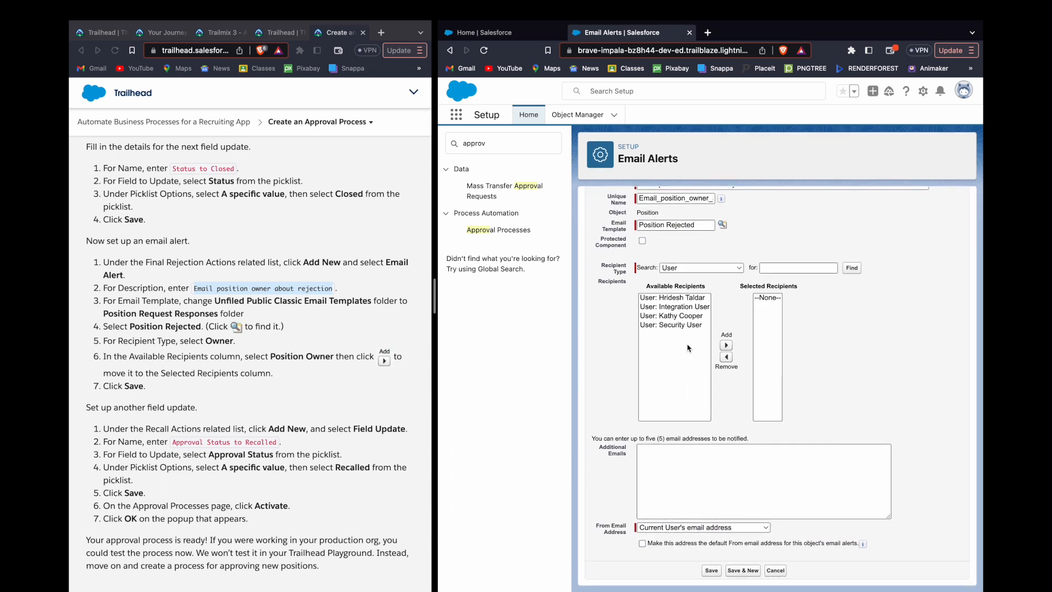
{"action": "left_click", "coordinate": [725, 271]}
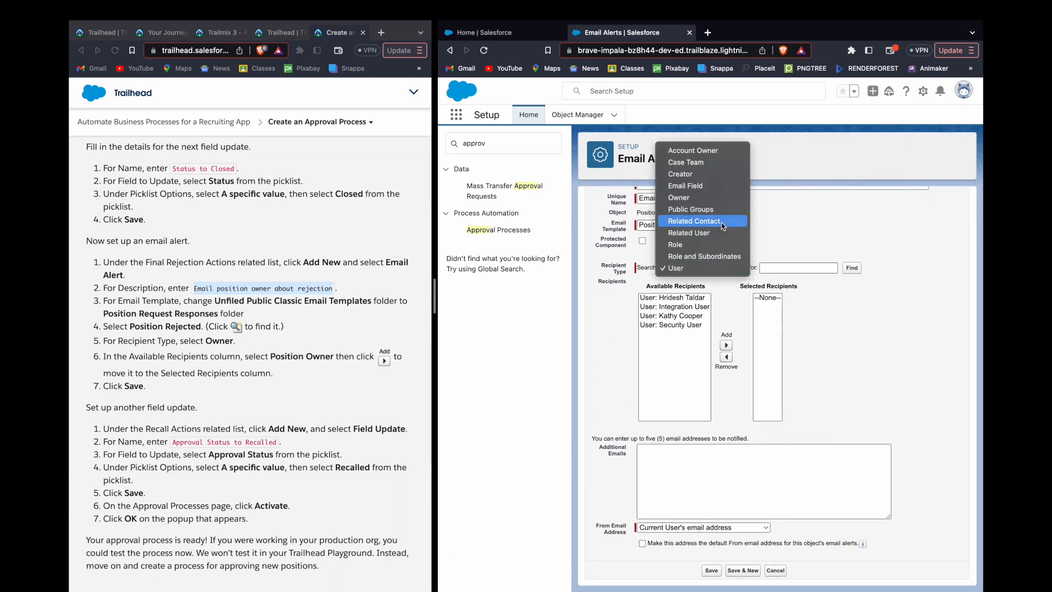
{"action": "left_click", "coordinate": [718, 198]}
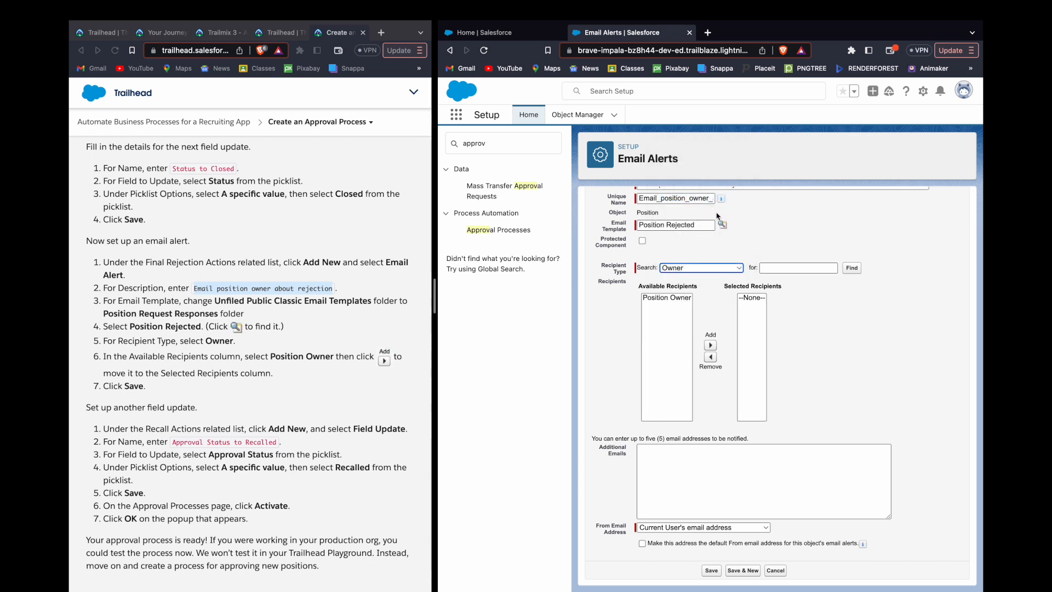
{"action": "left_click", "coordinate": [667, 297]}
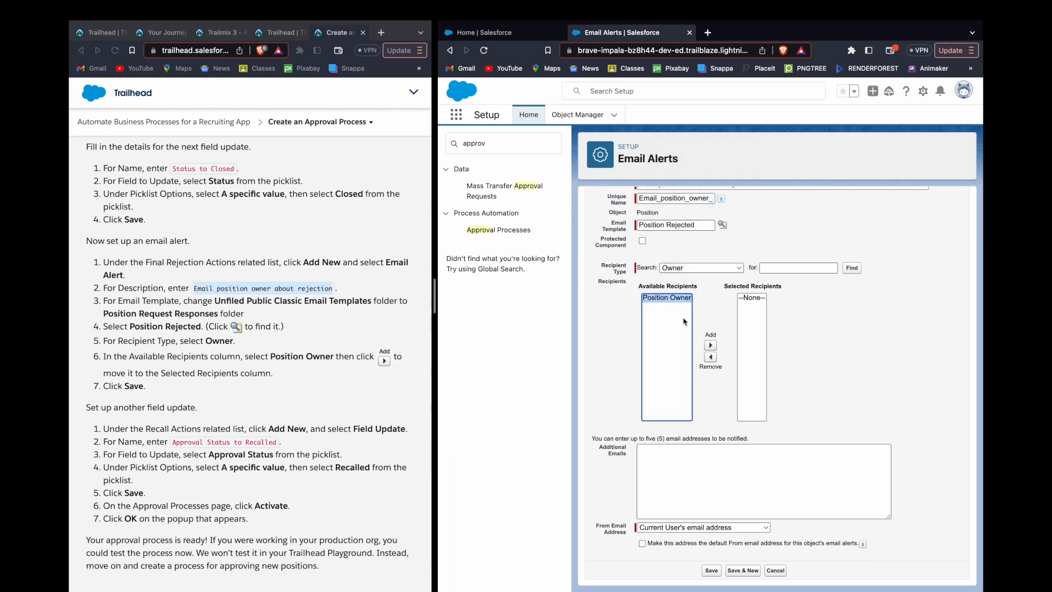
{"action": "left_click", "coordinate": [711, 345]}
{"action": "left_click", "coordinate": [702, 430]}
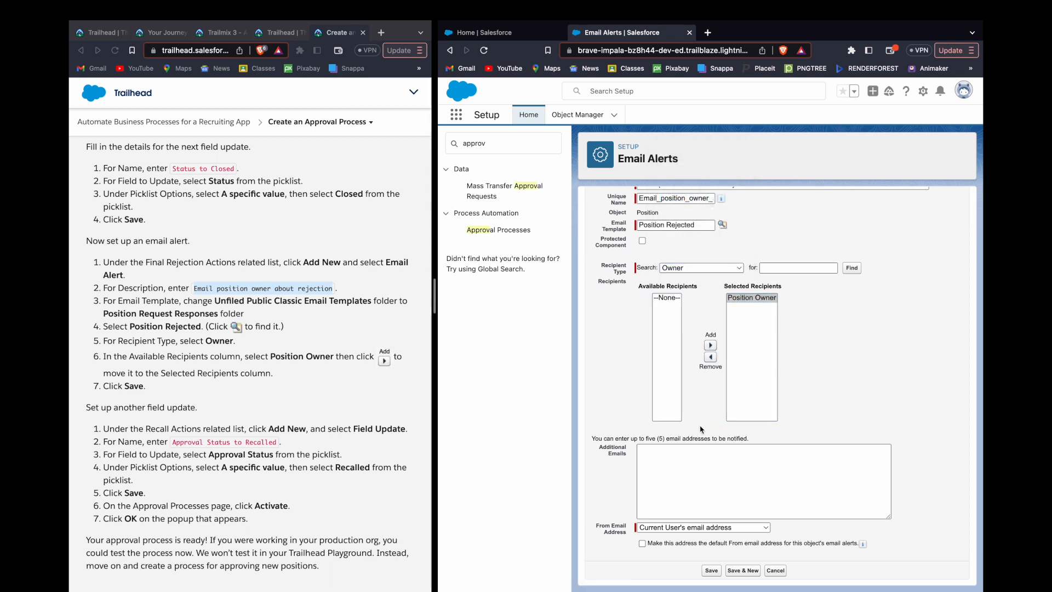
{"action": "left_click", "coordinate": [720, 570]}
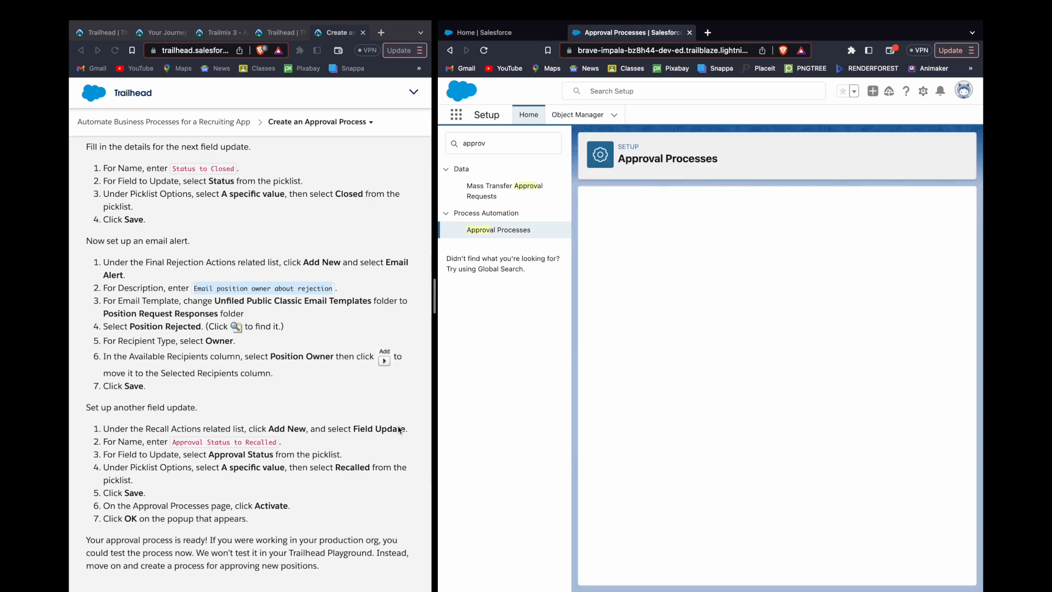
{"action": "scroll", "coordinate": [399, 430], "scroll_direction": "down", "scroll_amount": 3}
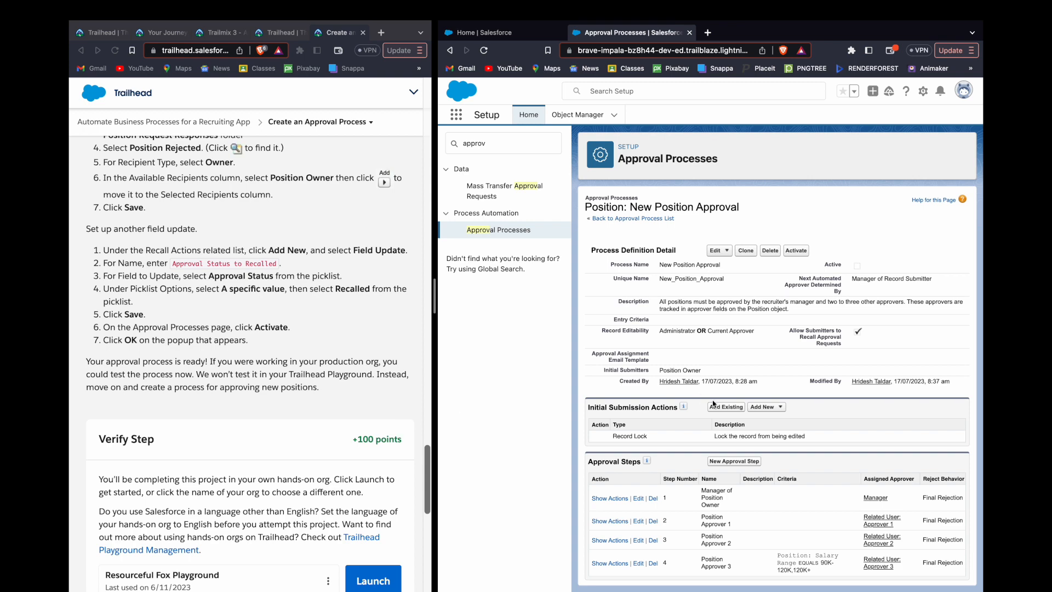
Step: Add a new field update under the Recall Actions of the approval process and name it "Approval Status to Recalled"
{"action": "scroll", "coordinate": [818, 370], "scroll_direction": "down", "scroll_amount": 5}
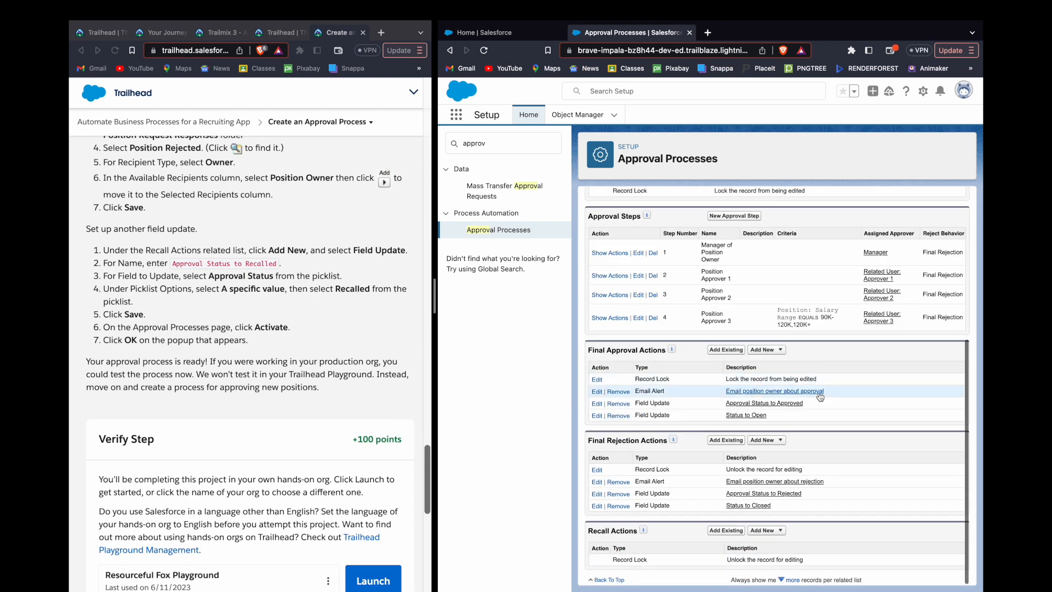
{"action": "left_click", "coordinate": [763, 532]}
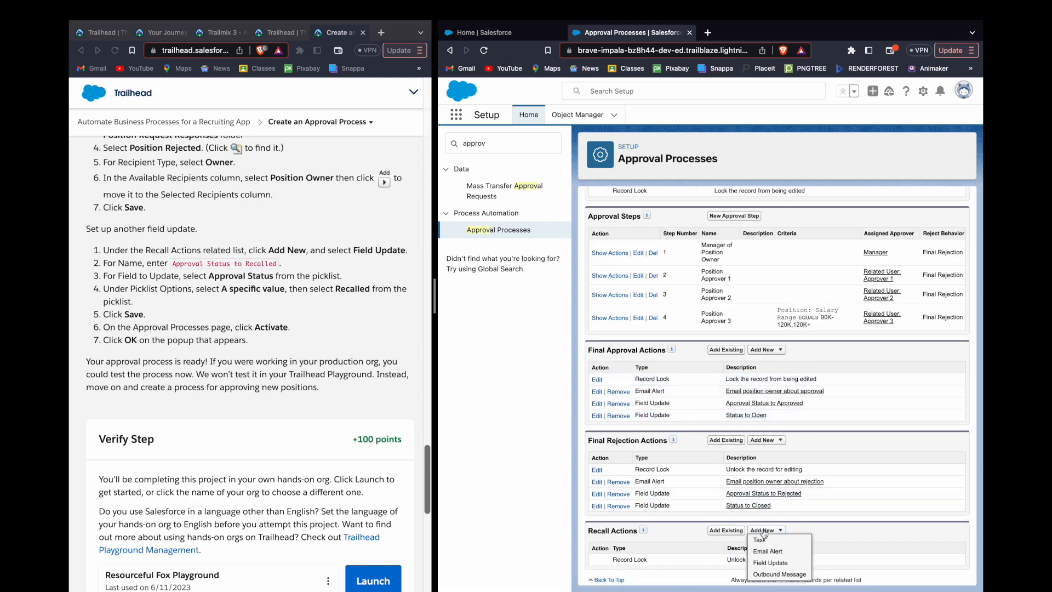
{"action": "left_click", "coordinate": [770, 563]}
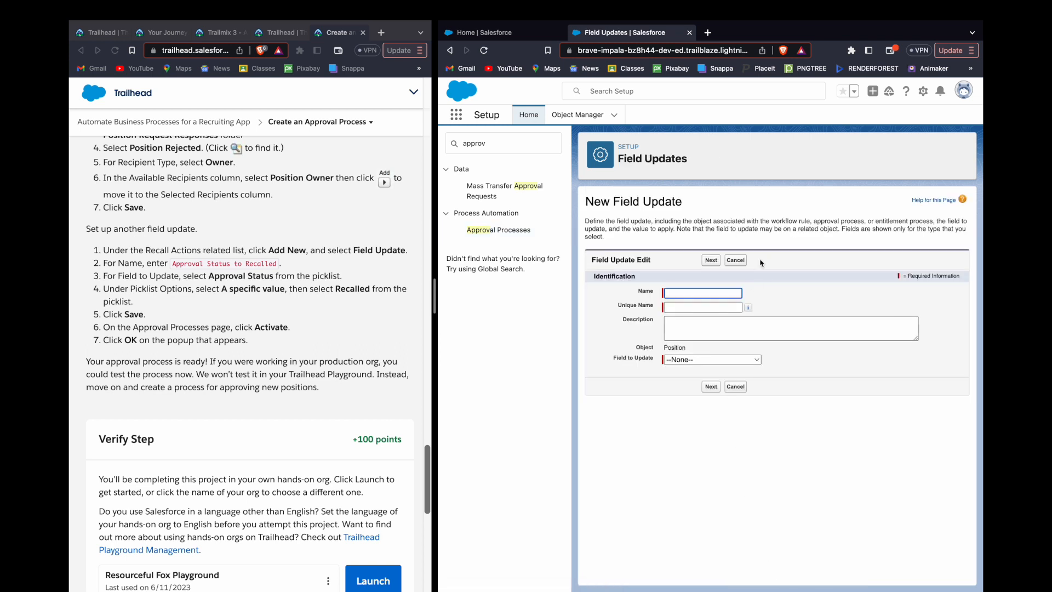
{"action": "left_click", "coordinate": [710, 292]}
{"action": "type", "text": "A"}
{"action": "key", "text": "Down"}
{"action": "key", "text": "Return"}
{"action": "key", "text": "alt+shift+Left"}
{"action": "type", "text": "Recalled"}
Step: Set the field to update to Approval Status with the specific picklist value Recalled and save the field update
{"action": "left_click", "coordinate": [713, 359]}
{"action": "left_click", "coordinate": [699, 419]}
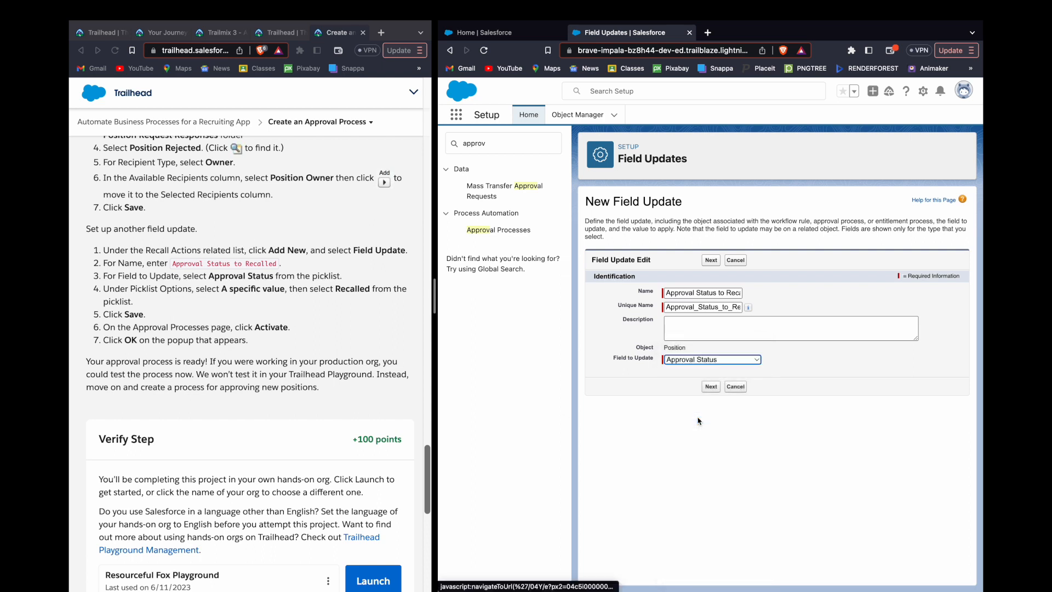
{"action": "left_click", "coordinate": [764, 466]}
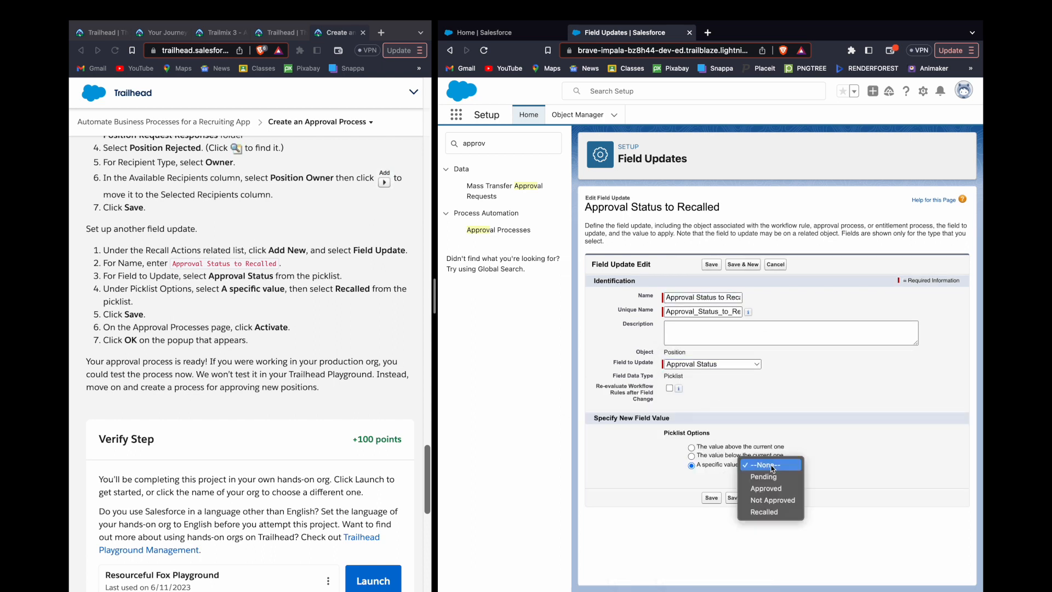
{"action": "left_click", "coordinate": [768, 510]}
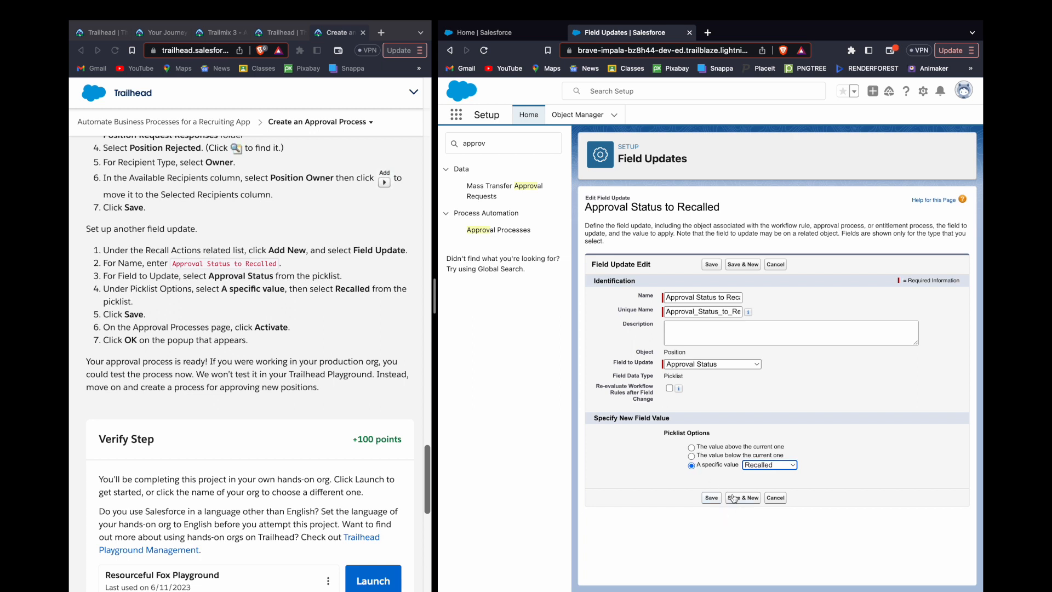
{"action": "left_click", "coordinate": [710, 498]}
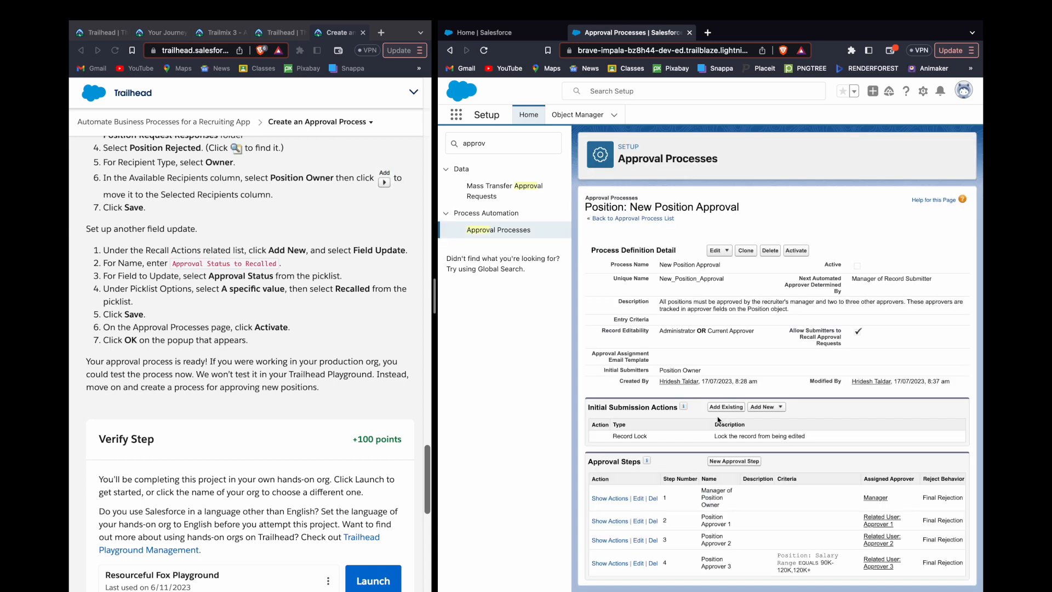
Step: Activate the New Position Approval process and confirm the activation
{"action": "left_click", "coordinate": [796, 250]}
{"action": "left_click", "coordinate": [802, 136]}
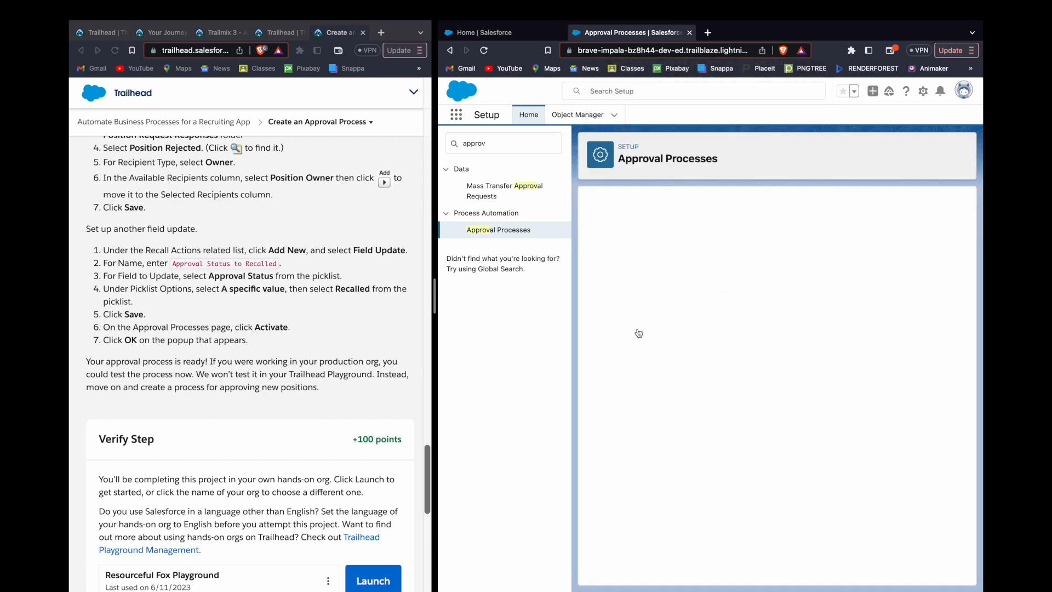
Step: Switch to Trailhead and verify the Create an Approval Process step to earn its 100 points
{"action": "scroll", "coordinate": [270, 364], "scroll_direction": "down", "scroll_amount": 2}
{"action": "scroll", "coordinate": [270, 364], "scroll_direction": "down", "scroll_amount": 7}
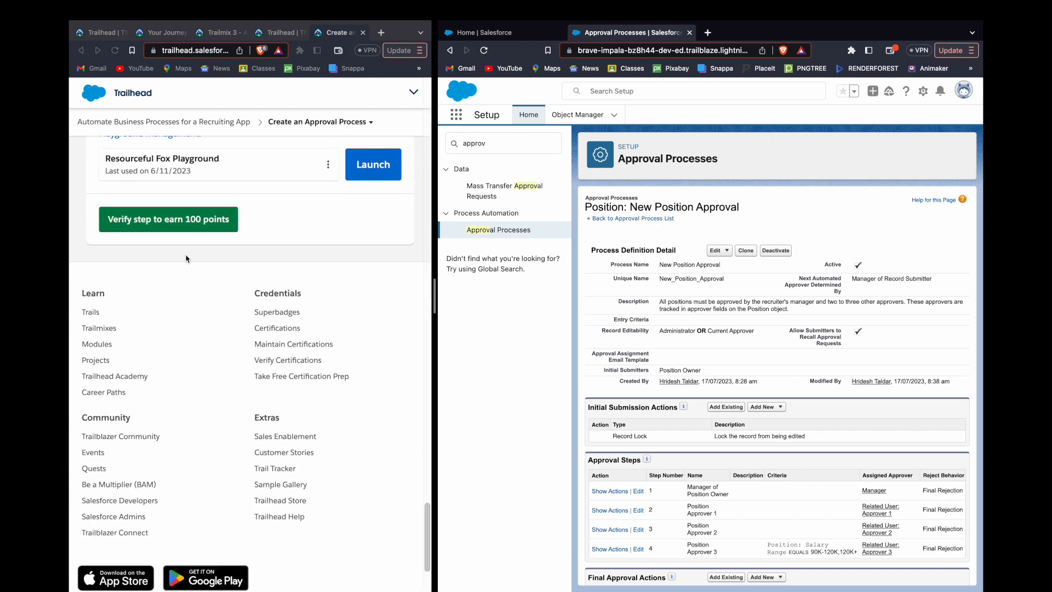
{"action": "left_click", "coordinate": [206, 220]}
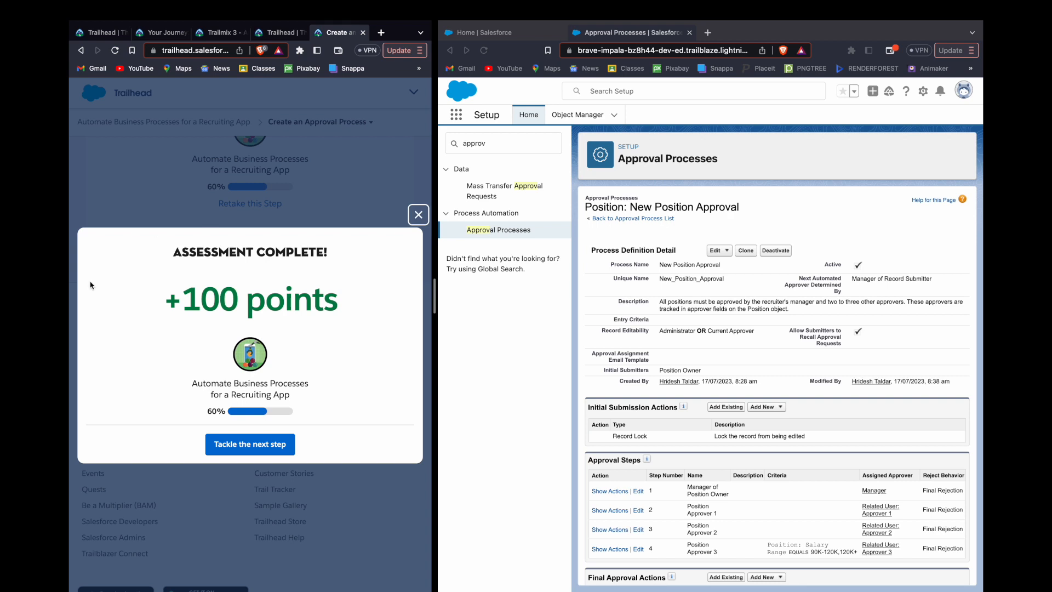
{"action": "mouse_move", "coordinate": [778, 4]}
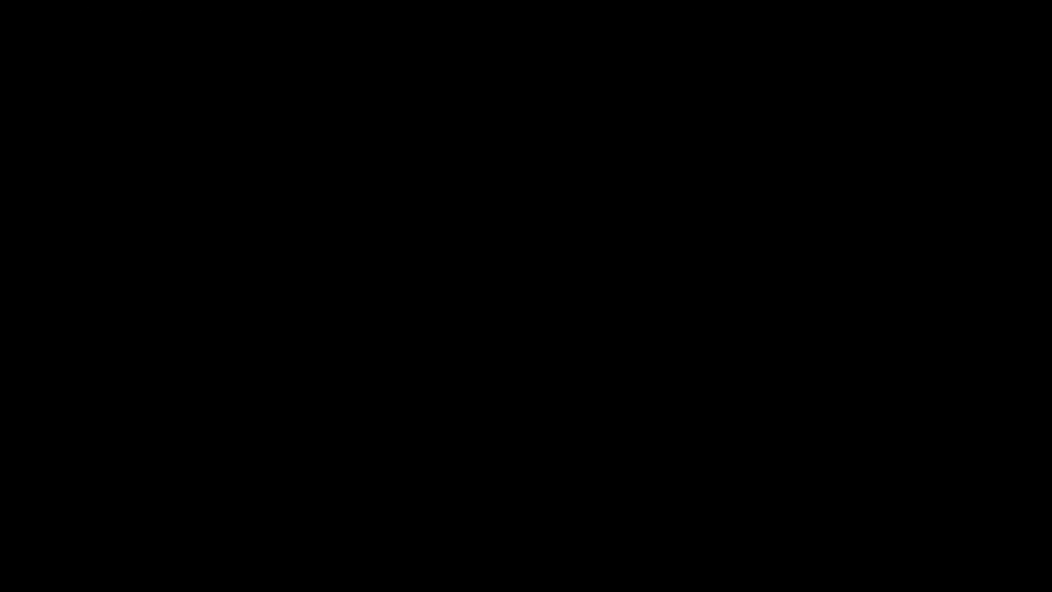